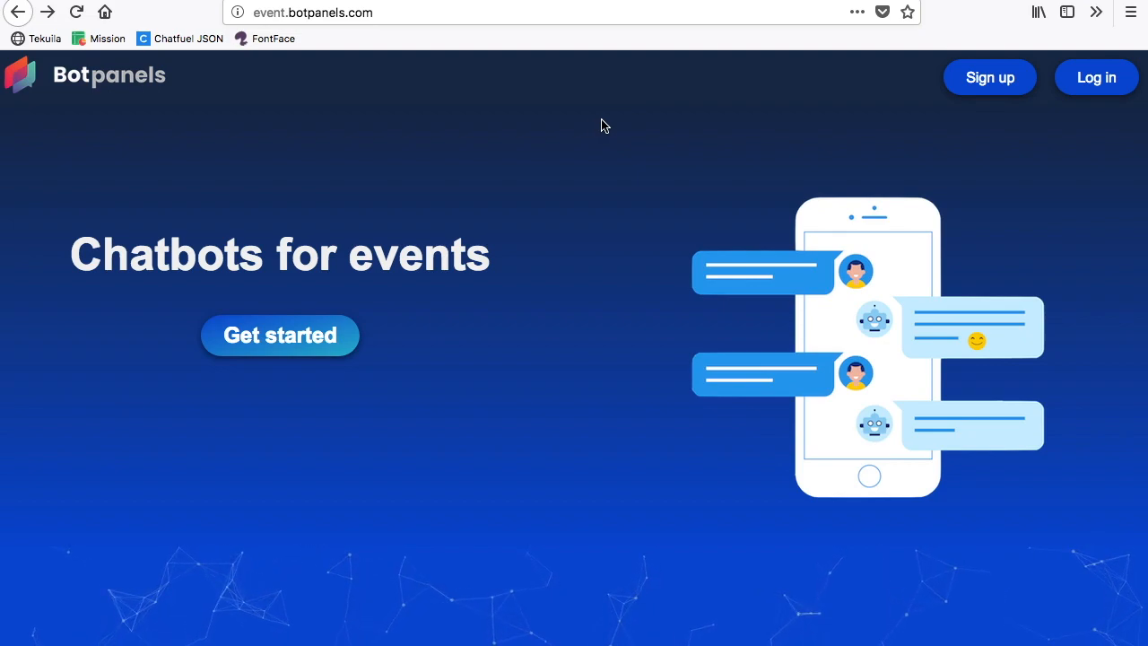
Step: Sign up for a new account with the account e-mail and a password, including its confirmation
{"action": "left_click", "coordinate": [1012, 81]}
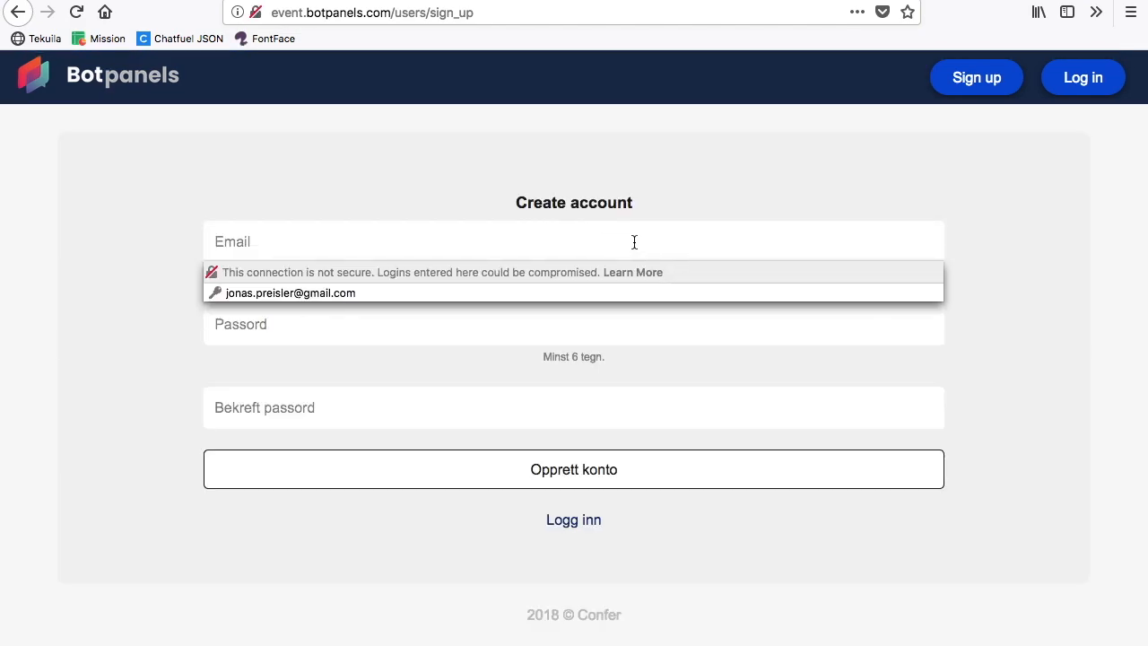
{"action": "left_click", "coordinate": [635, 242]}
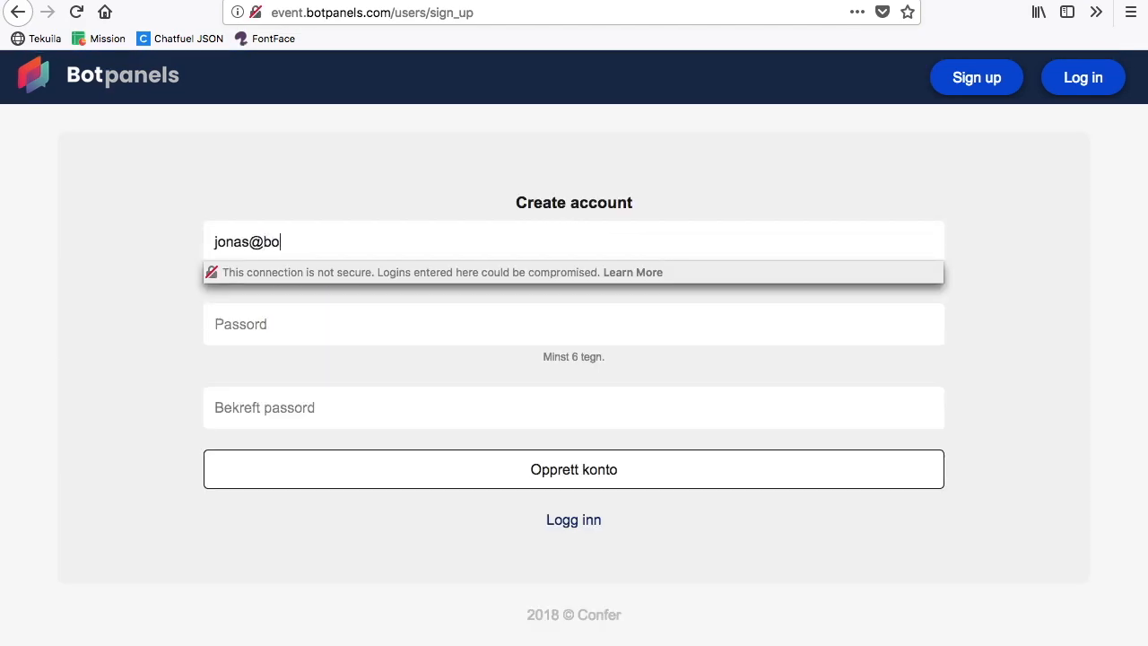
{"action": "key", "text": "Tab"}
{"action": "type", "text": "abc"}
{"action": "key", "text": "Tab"}
{"action": "type", "text": "abcdefg"}
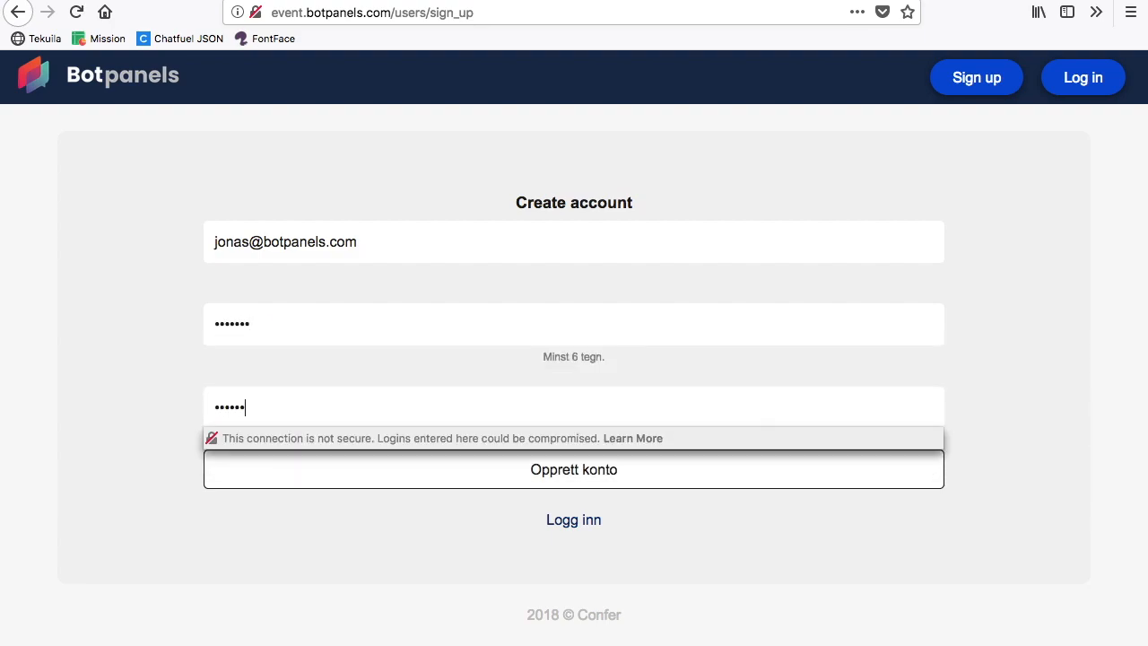
{"action": "key", "text": "Return"}
{"action": "left_click", "coordinate": [475, 181]}
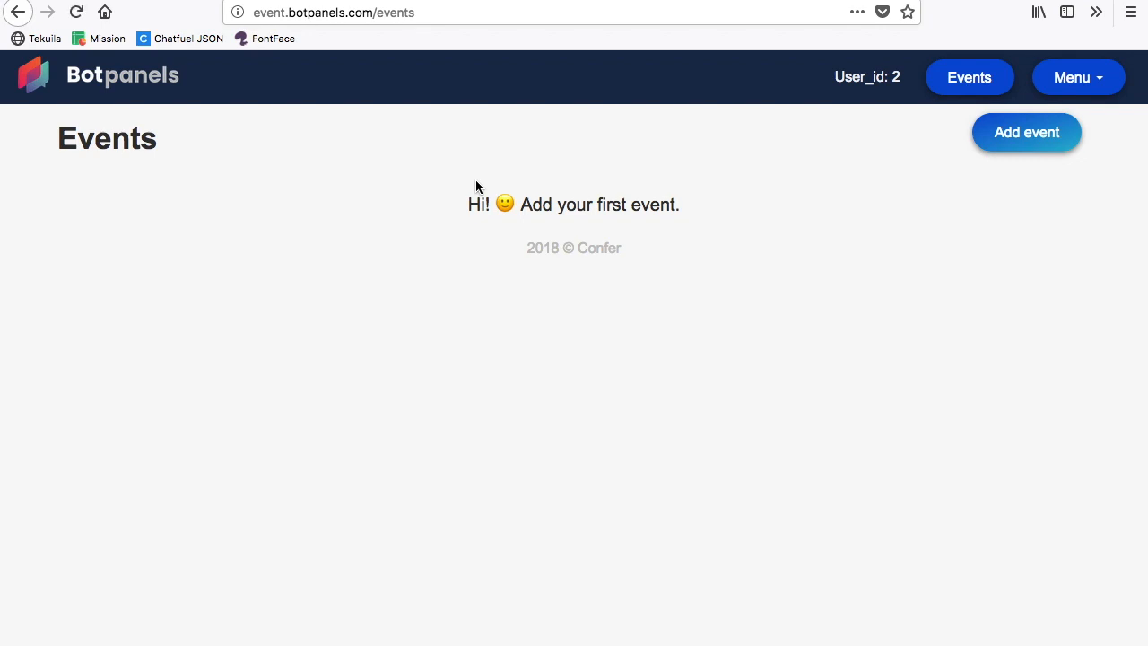
Step: Start a new event and name it "Chatbot Conference"
{"action": "left_click", "coordinate": [1028, 134]}
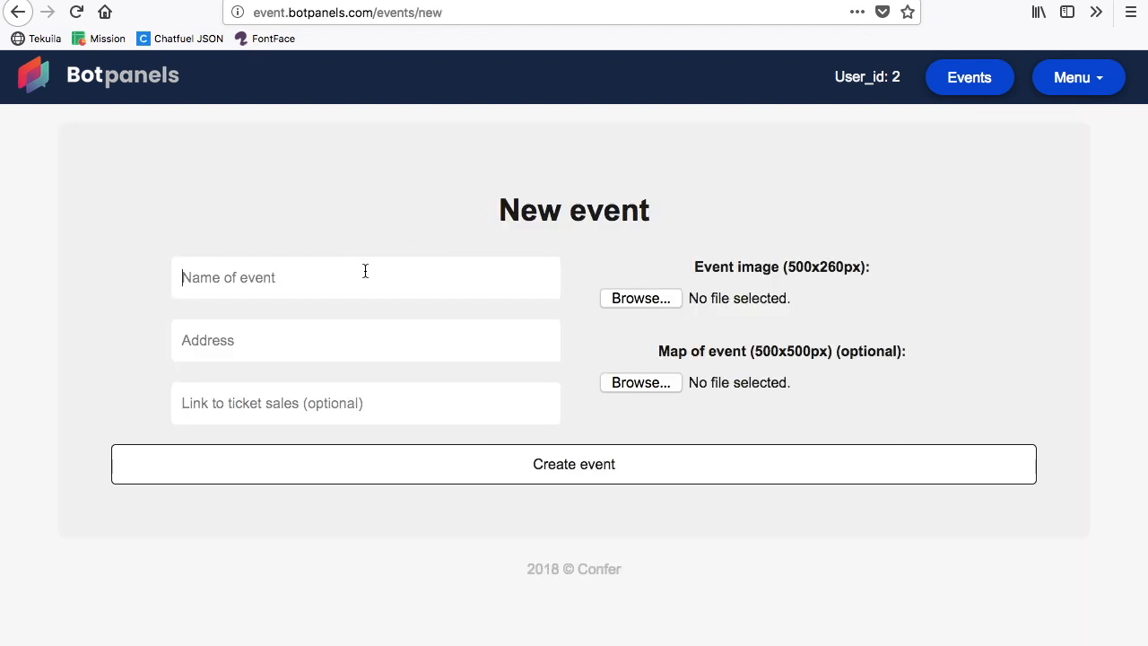
{"action": "type", "text": "Chatbot"}
{"action": "key", "text": "Down"}
{"action": "key", "text": "Return"}
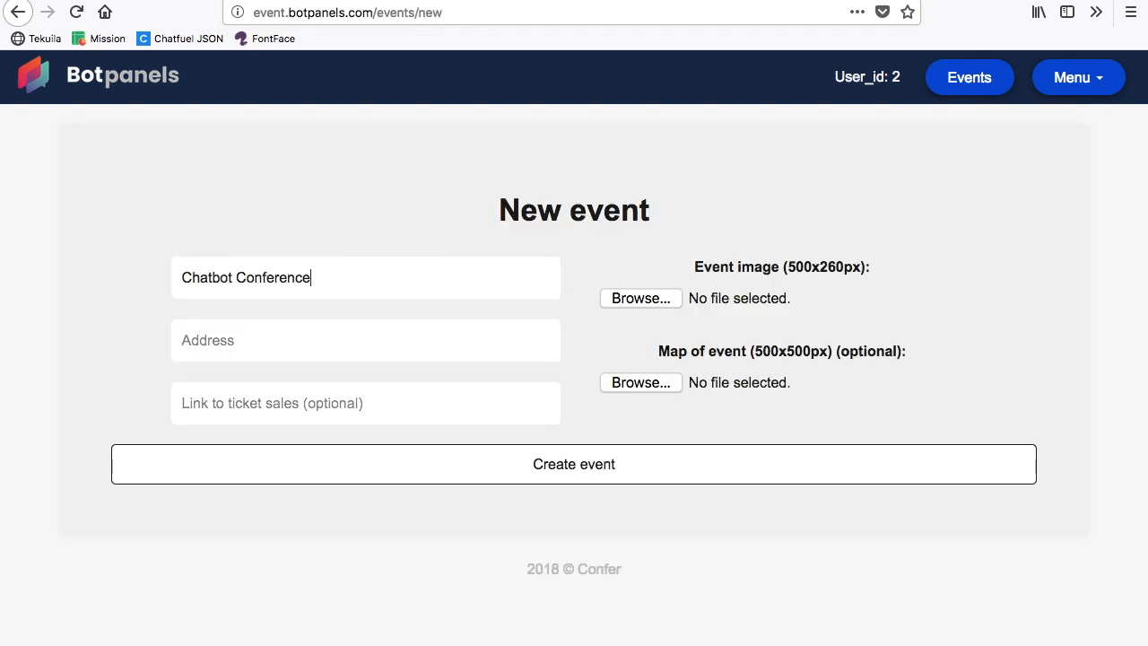
Step: Fill in the event's street address in New York
{"action": "left_click", "coordinate": [210, 329]}
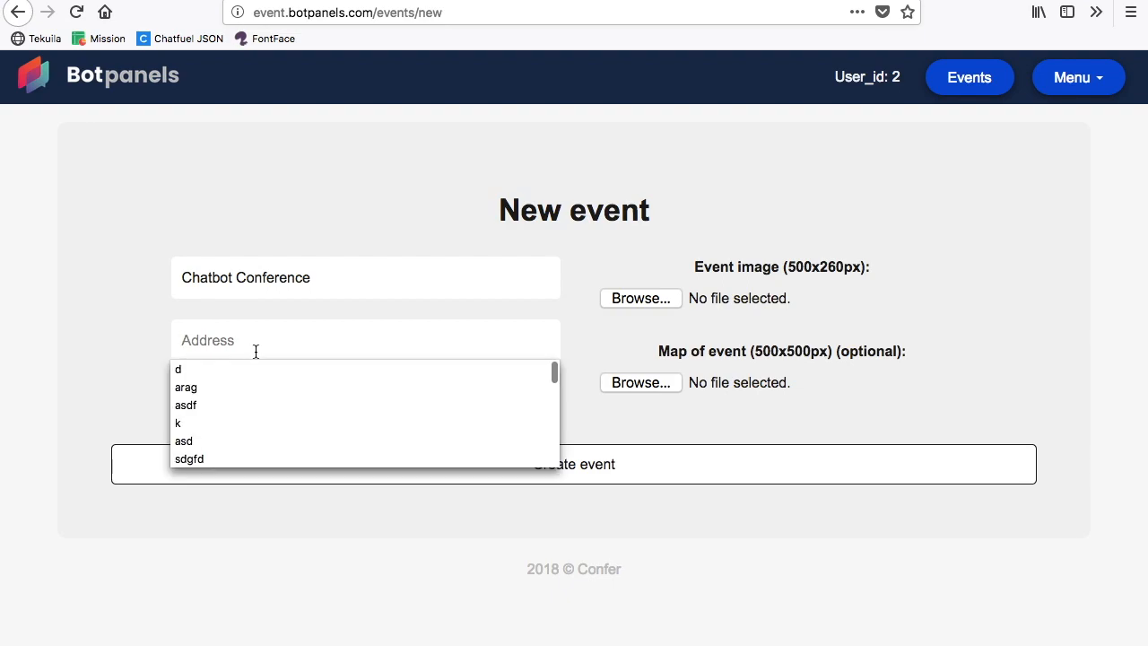
{"action": "type", "text": "S"}
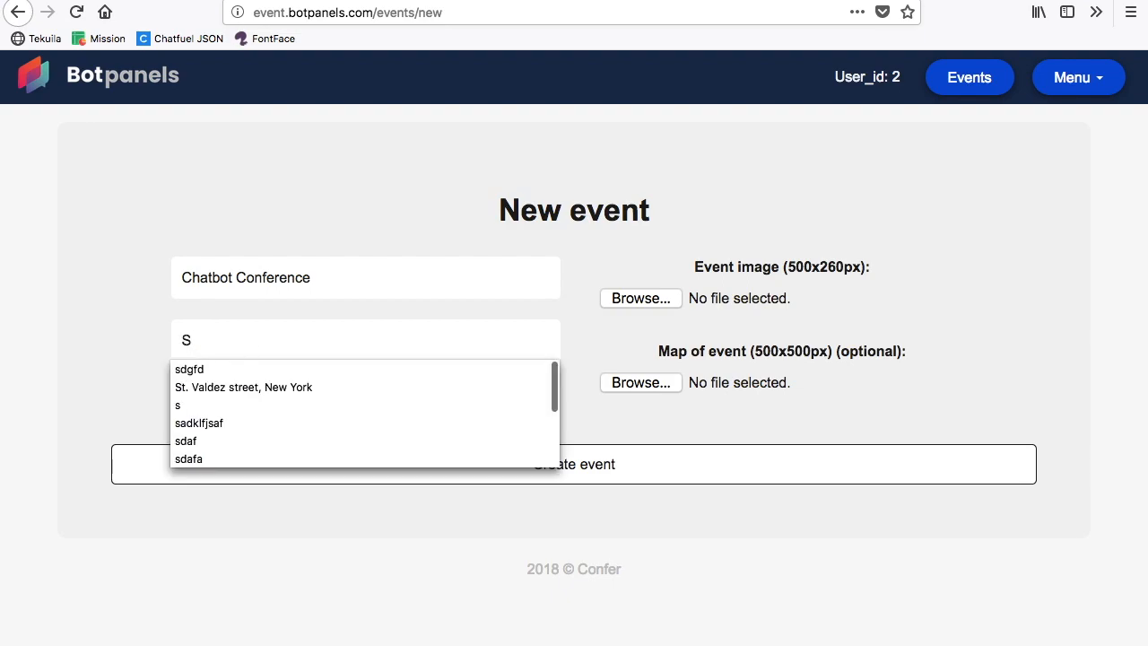
{"action": "type", "text": "t. valdez Street, New York"}
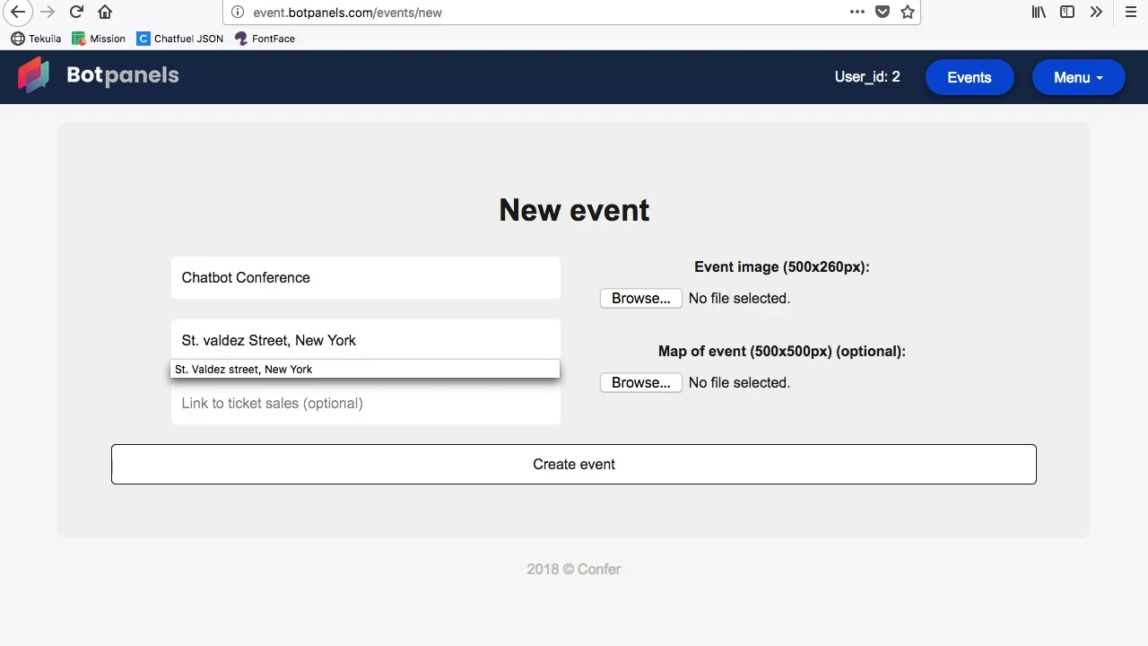
{"action": "left_click", "coordinate": [343, 400]}
{"action": "key", "text": "ctrl+t"}
{"action": "type", "text": "google.com/"}
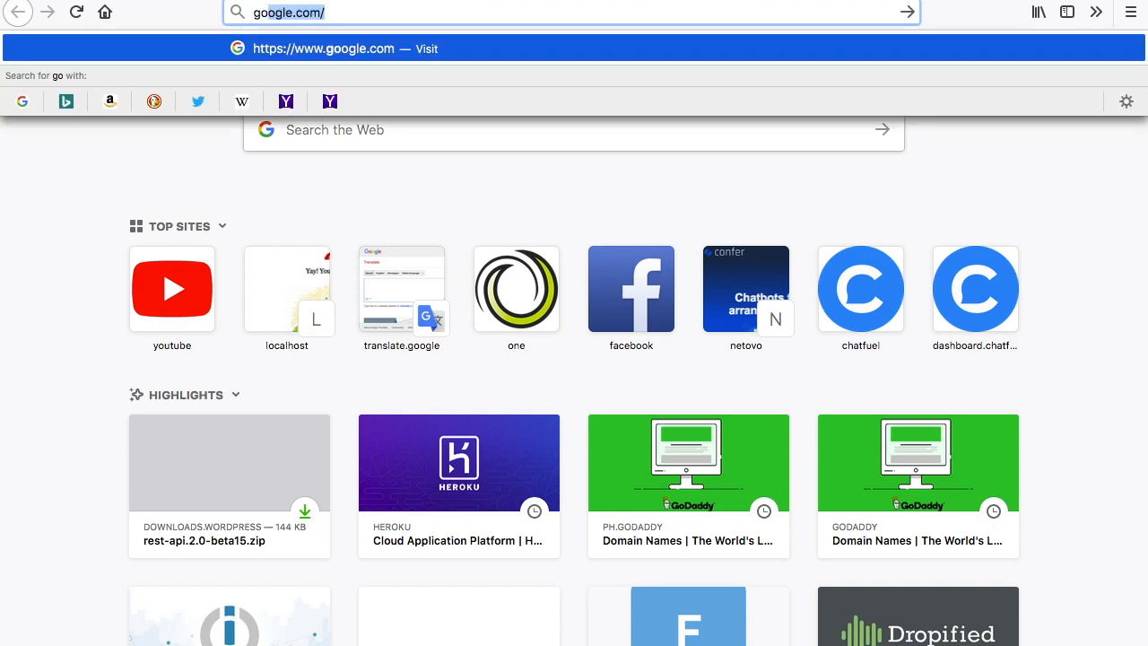
{"action": "key", "text": "Return"}
{"action": "left_click", "coordinate": [299, 16]}
{"action": "key", "text": "ctrl+c"}
{"action": "key", "text": "ctrl+w"}
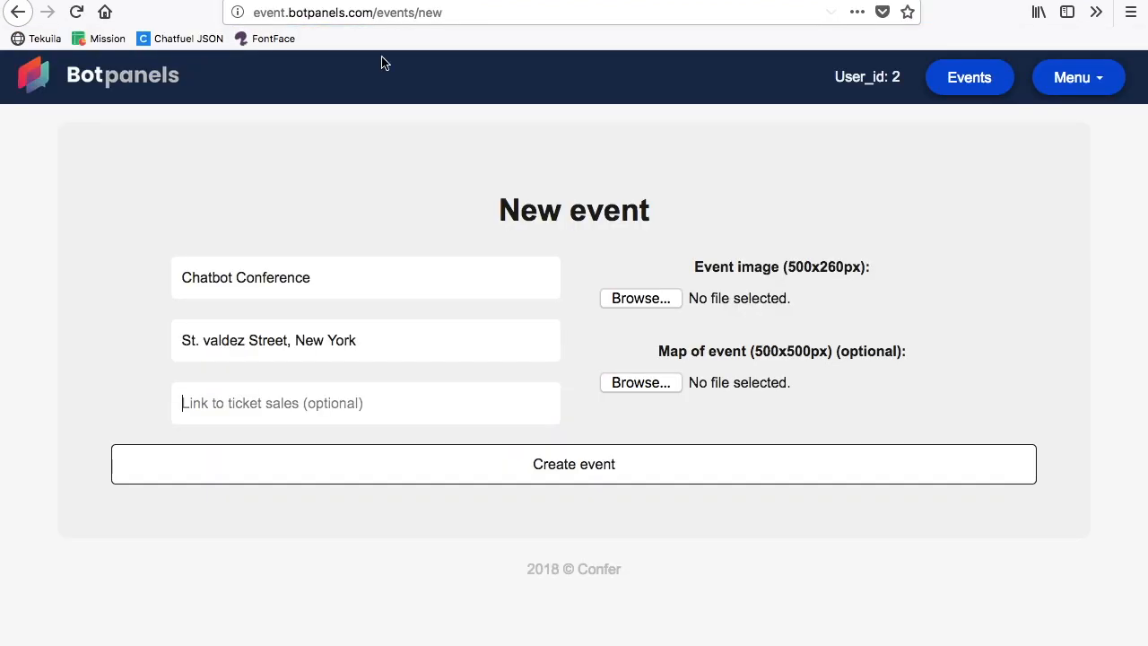
{"action": "key", "text": "ctrl+v"}
Step: Choose audience.jpg as the event image
{"action": "left_click", "coordinate": [625, 298]}
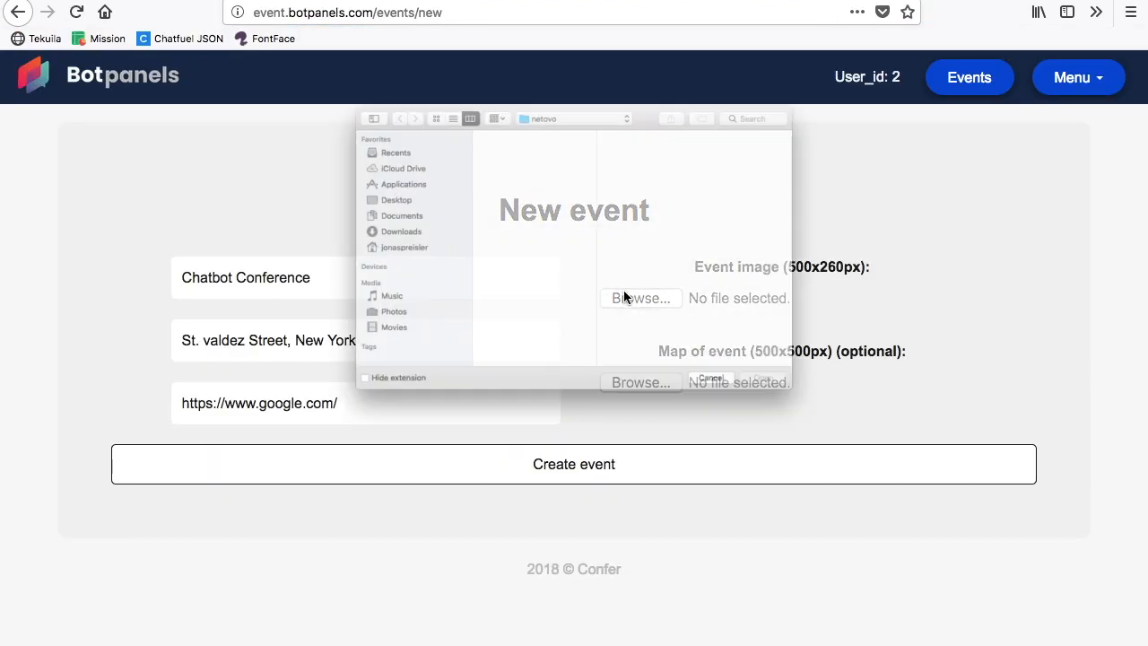
{"action": "left_click", "coordinate": [494, 104]}
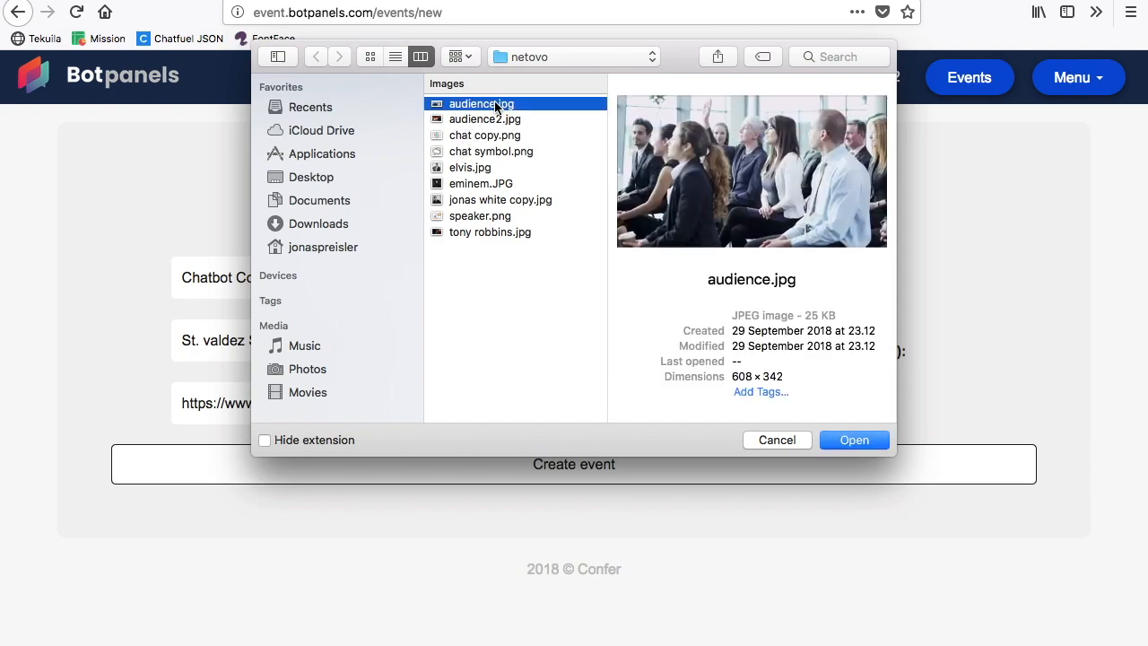
{"action": "double_click", "coordinate": [494, 104]}
Step: Choose audience2.jpg as the map of the event and create the event
{"action": "left_click", "coordinate": [642, 383]}
{"action": "left_click", "coordinate": [476, 153]}
{"action": "key", "text": "Up"}
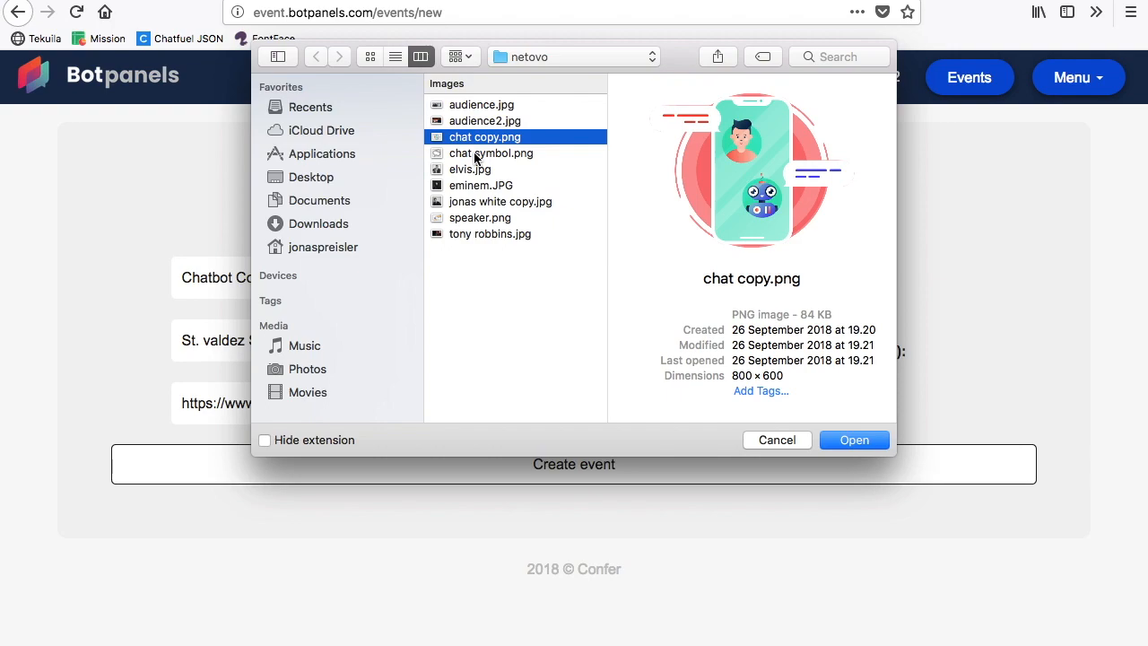
{"action": "key", "text": "Up"}
{"action": "key", "text": "Return"}
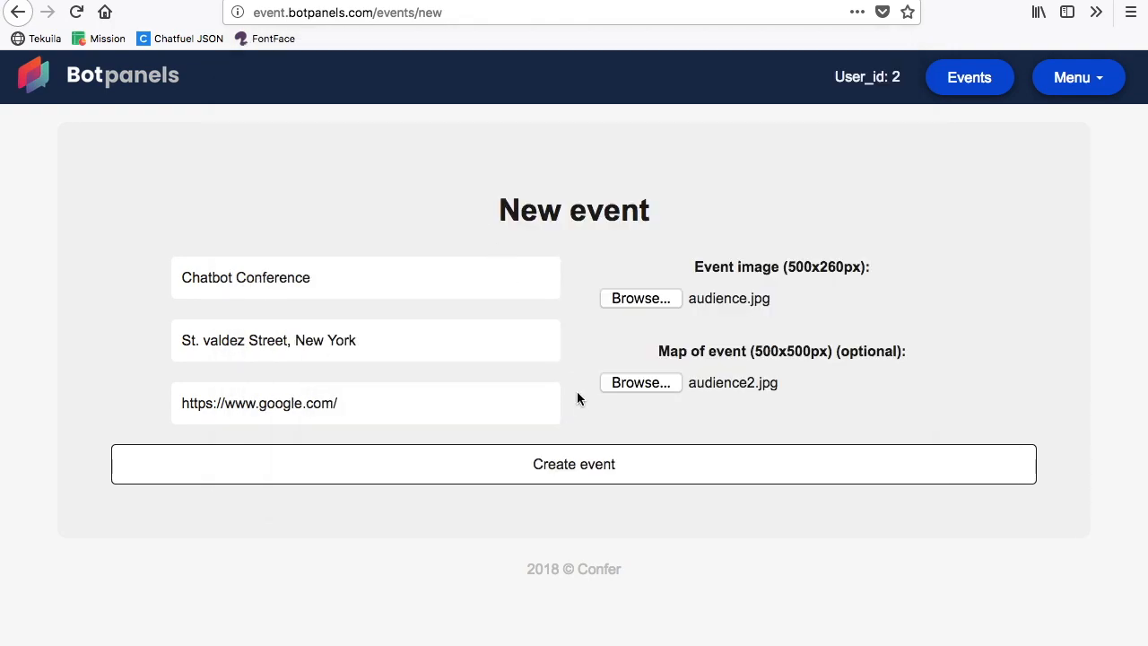
{"action": "left_click", "coordinate": [599, 473]}
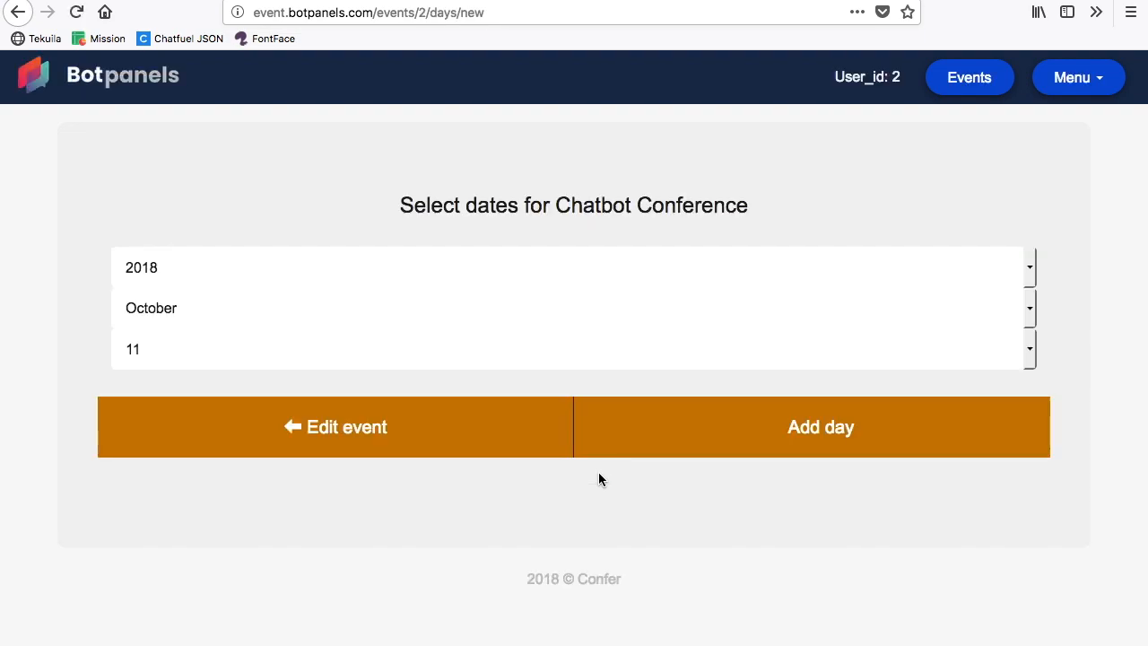
Step: Add 16 October 2018 as a day of the Chatbot Conference
{"action": "left_click", "coordinate": [693, 352]}
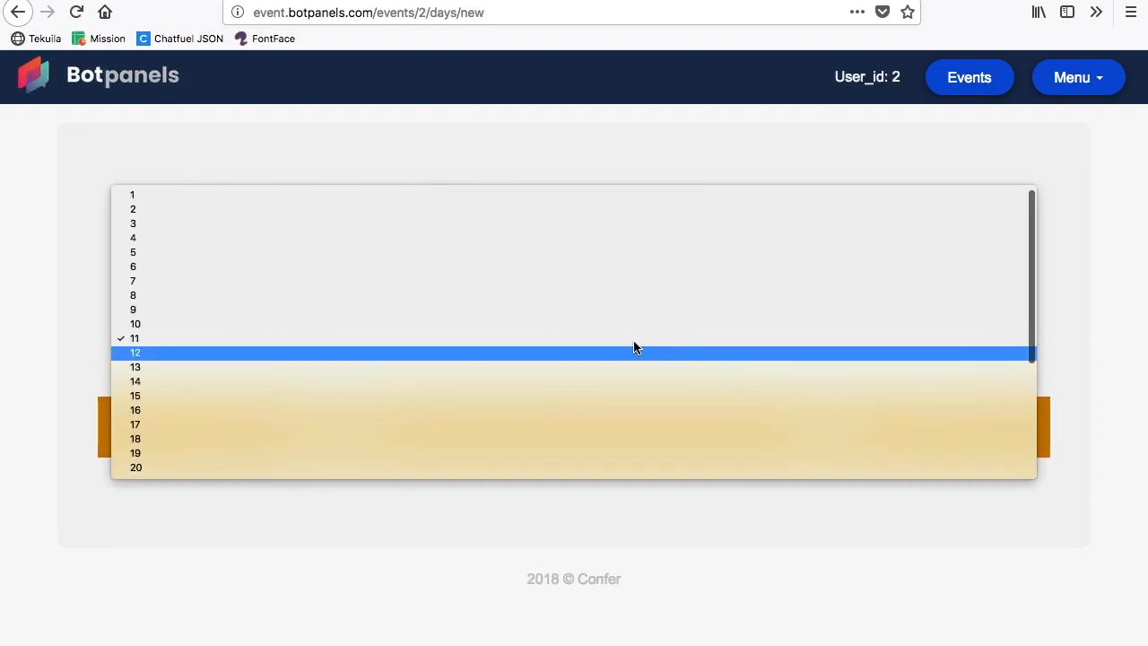
{"action": "left_click", "coordinate": [558, 411]}
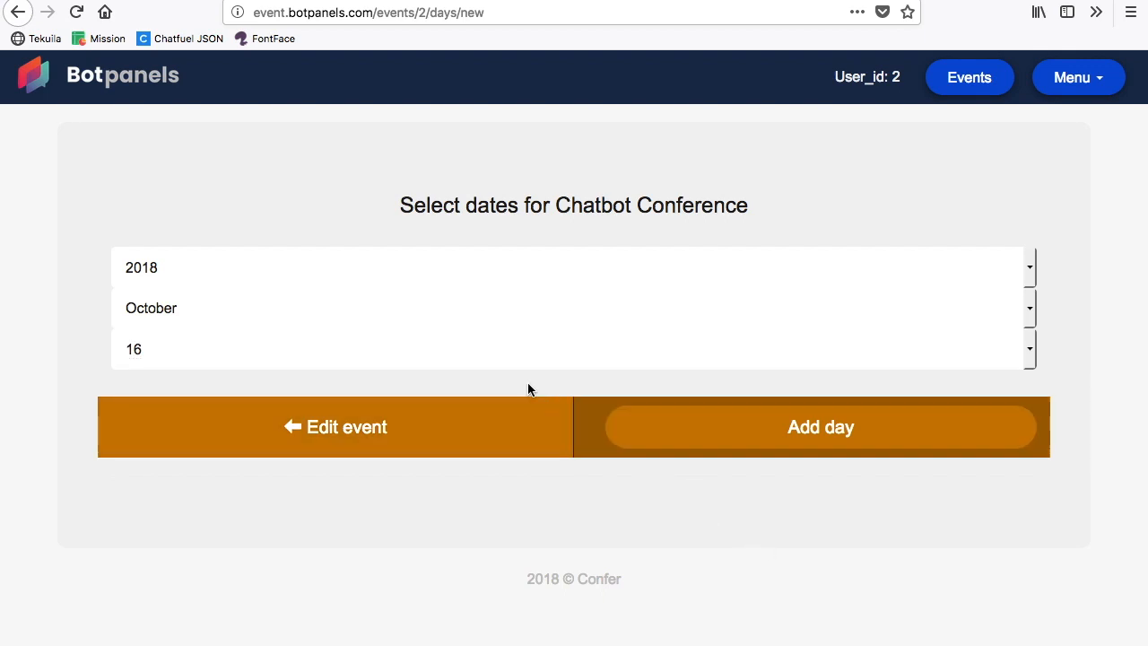
{"action": "left_click", "coordinate": [810, 441]}
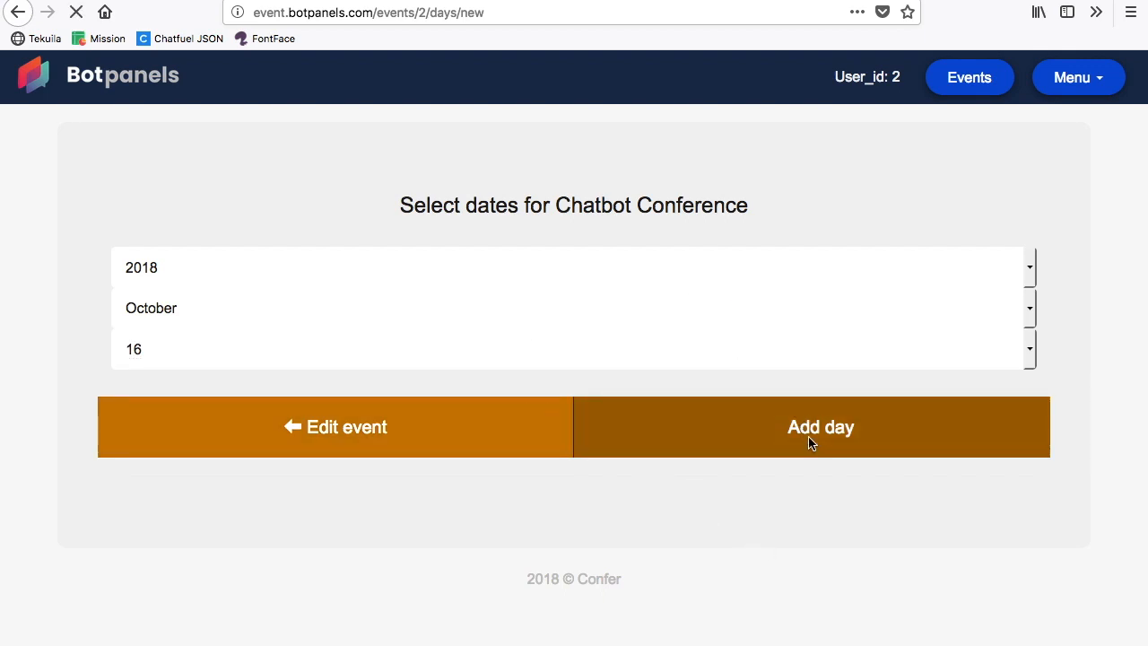
Step: Add 17 October 2018 as another day of the Chatbot Conference
{"action": "left_click", "coordinate": [530, 337]}
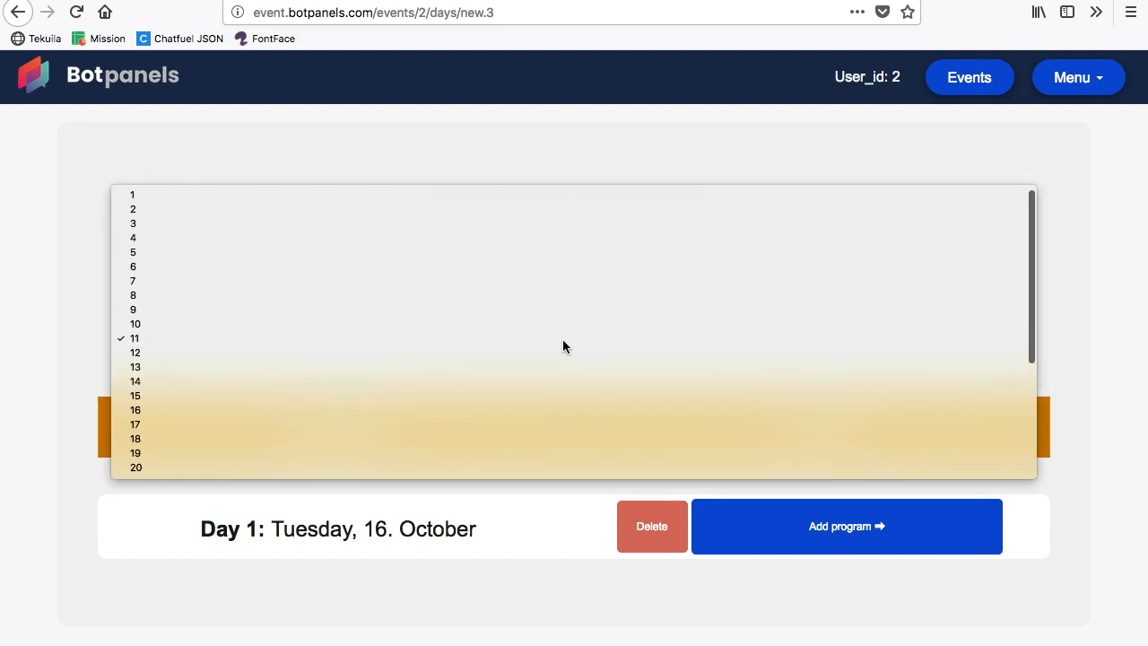
{"action": "left_click", "coordinate": [540, 422]}
{"action": "left_click", "coordinate": [850, 432]}
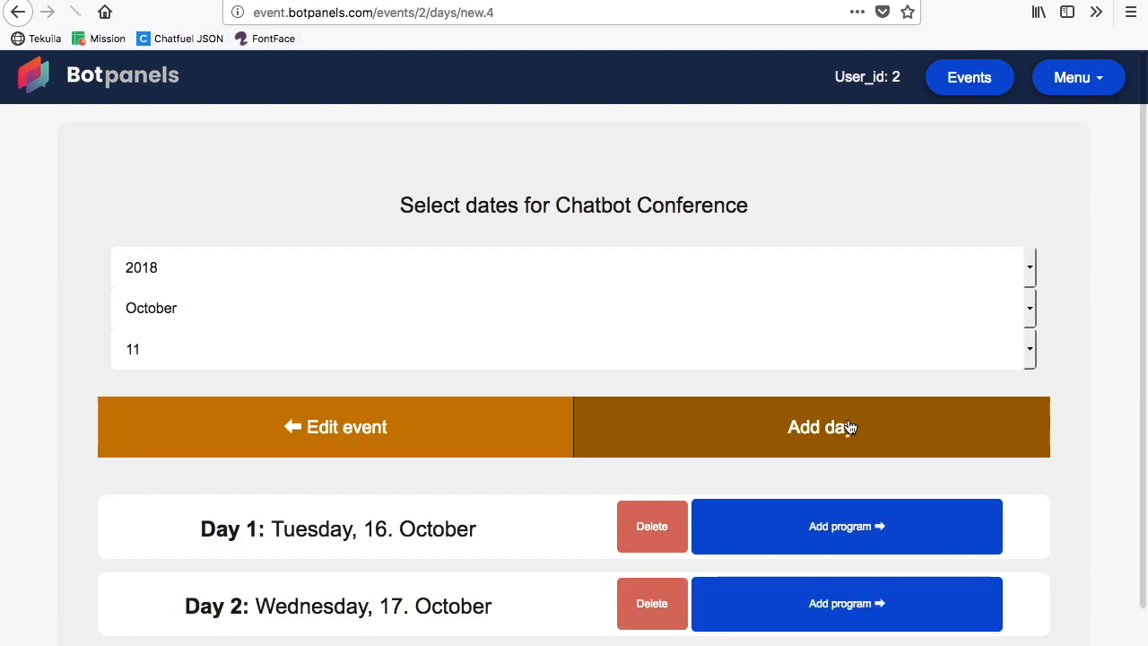
Step: Start a new program for Day 1, Tuesday, 16 October
{"action": "scroll", "coordinate": [851, 428], "scroll_direction": "down", "scroll_amount": 2}
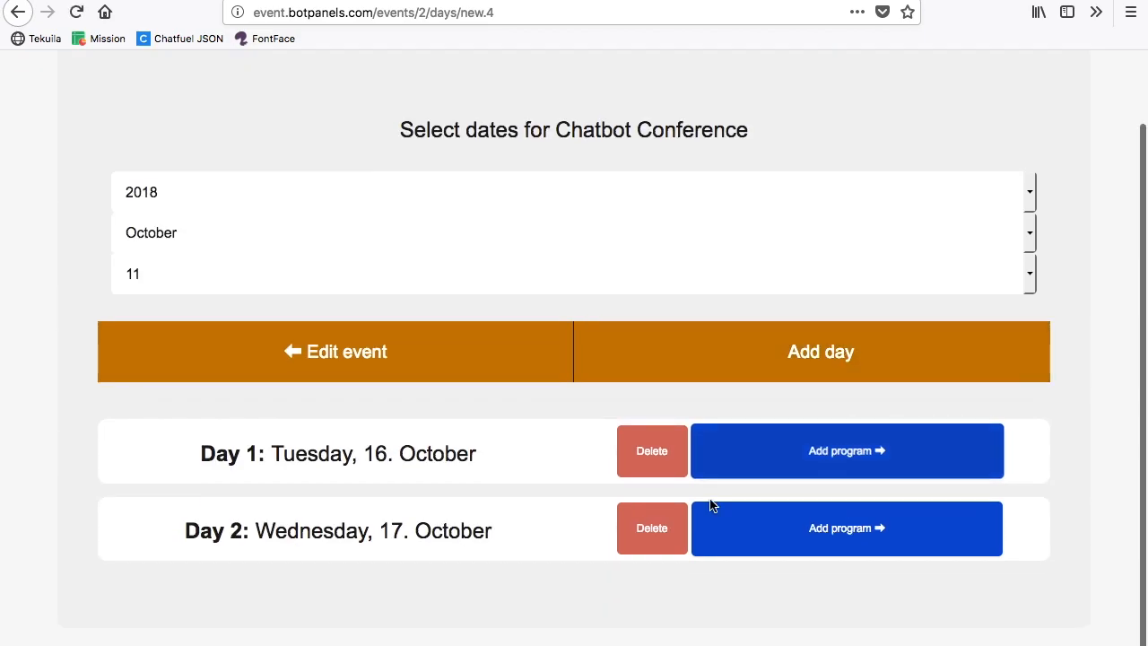
{"action": "left_click", "coordinate": [839, 453]}
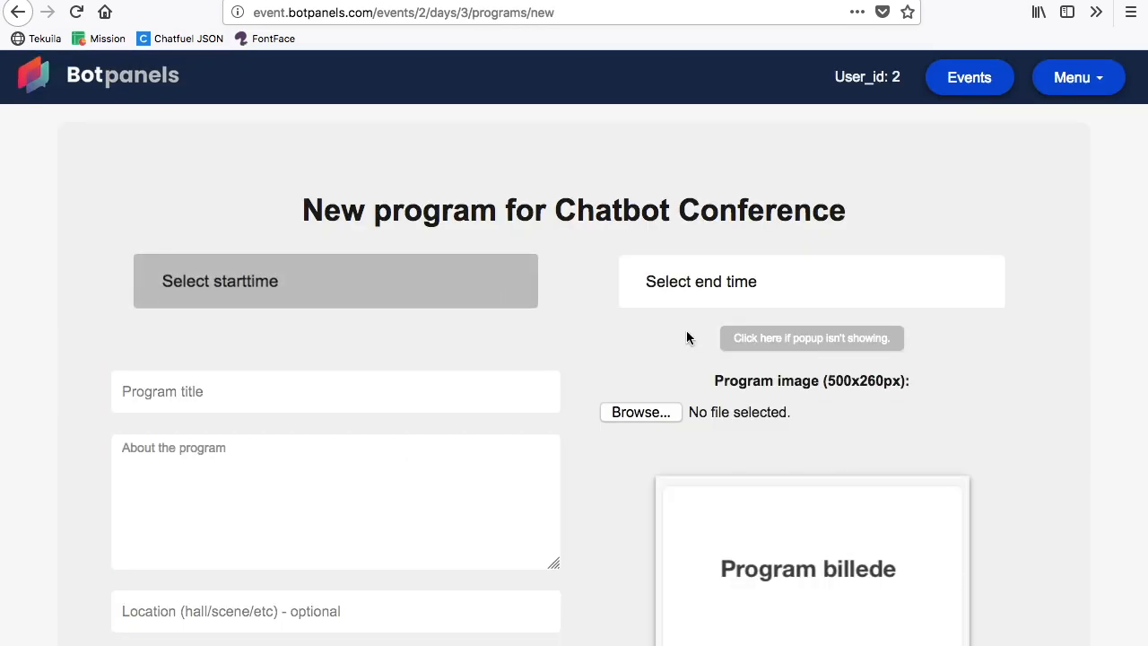
{"action": "left_click", "coordinate": [397, 296]}
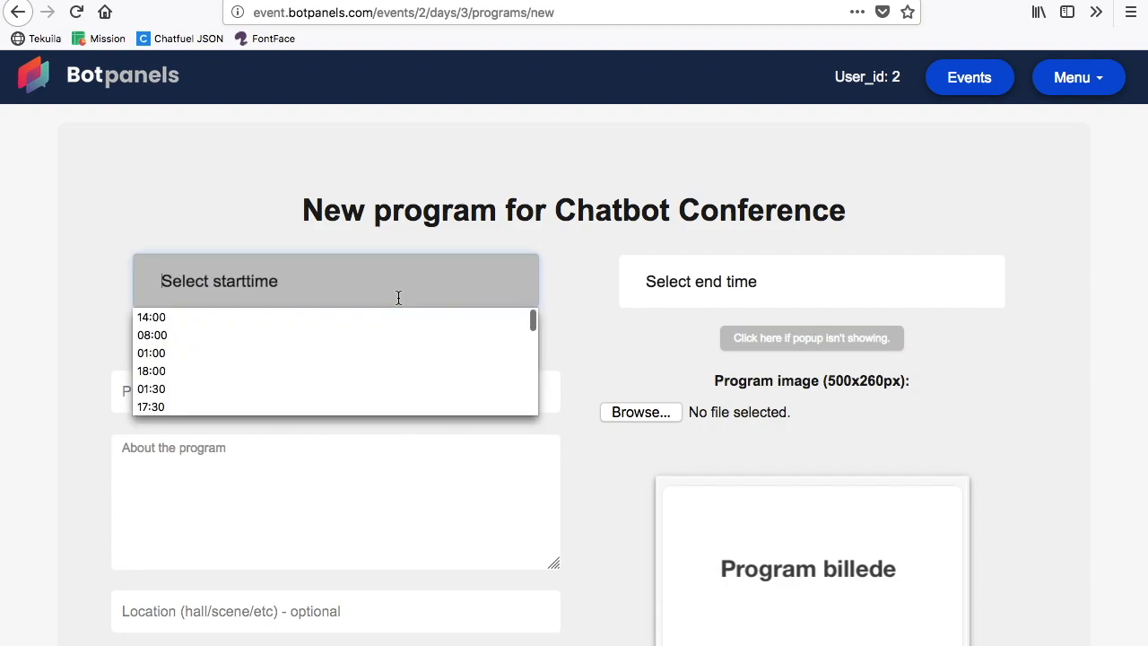
{"action": "left_click", "coordinate": [413, 212]}
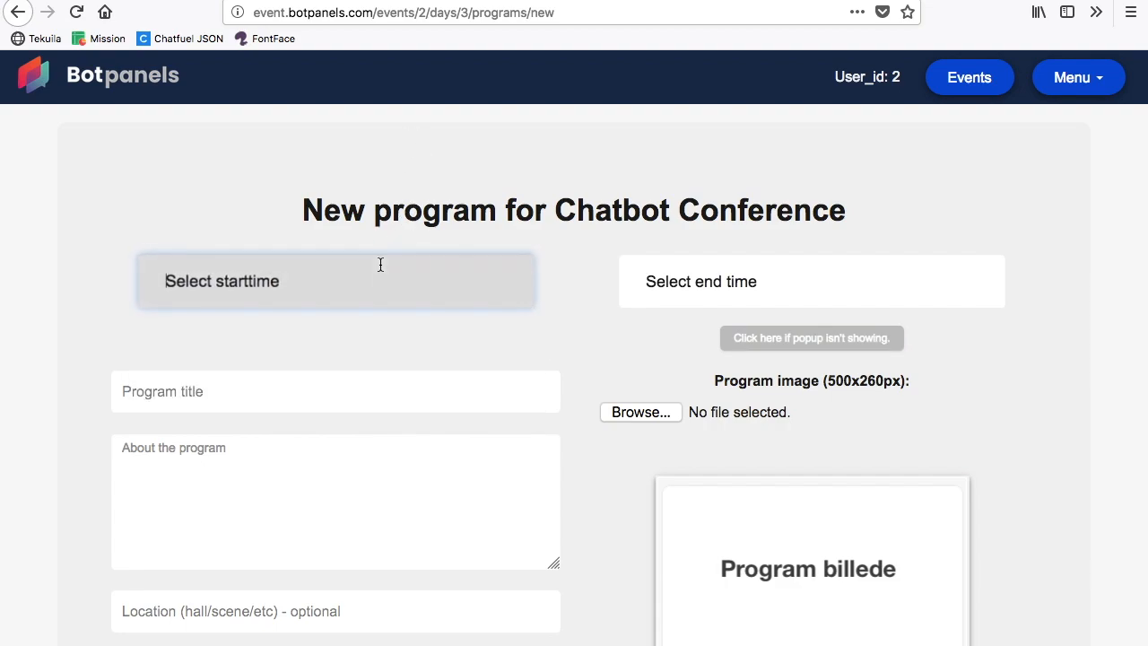
{"action": "left_click", "coordinate": [764, 267]}
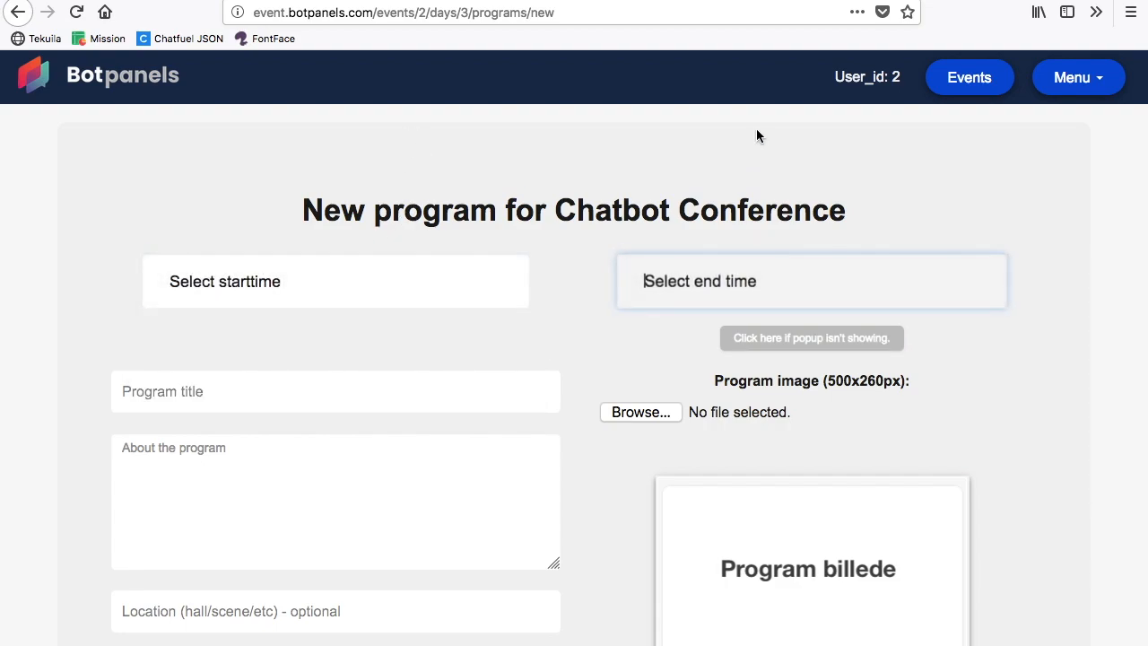
Step: Reveal the fallback hour and minute selectors and set the program's start time to 12:00
{"action": "left_click", "coordinate": [780, 338]}
{"action": "scroll", "coordinate": [759, 349], "scroll_direction": "down", "scroll_amount": 3}
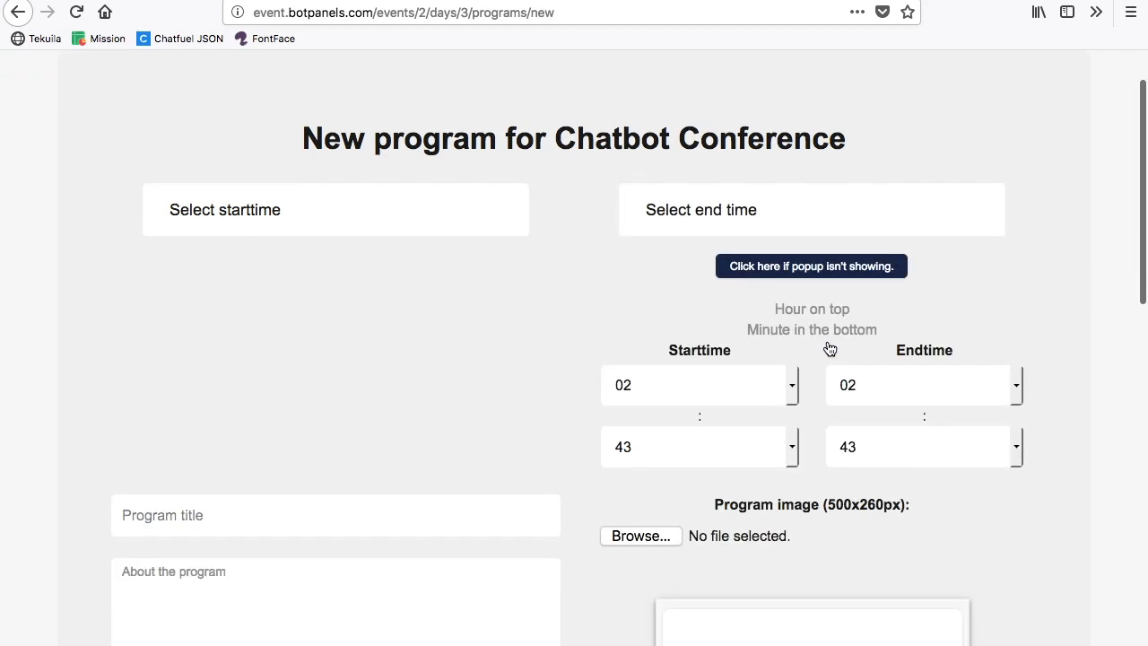
{"action": "left_click", "coordinate": [740, 308]}
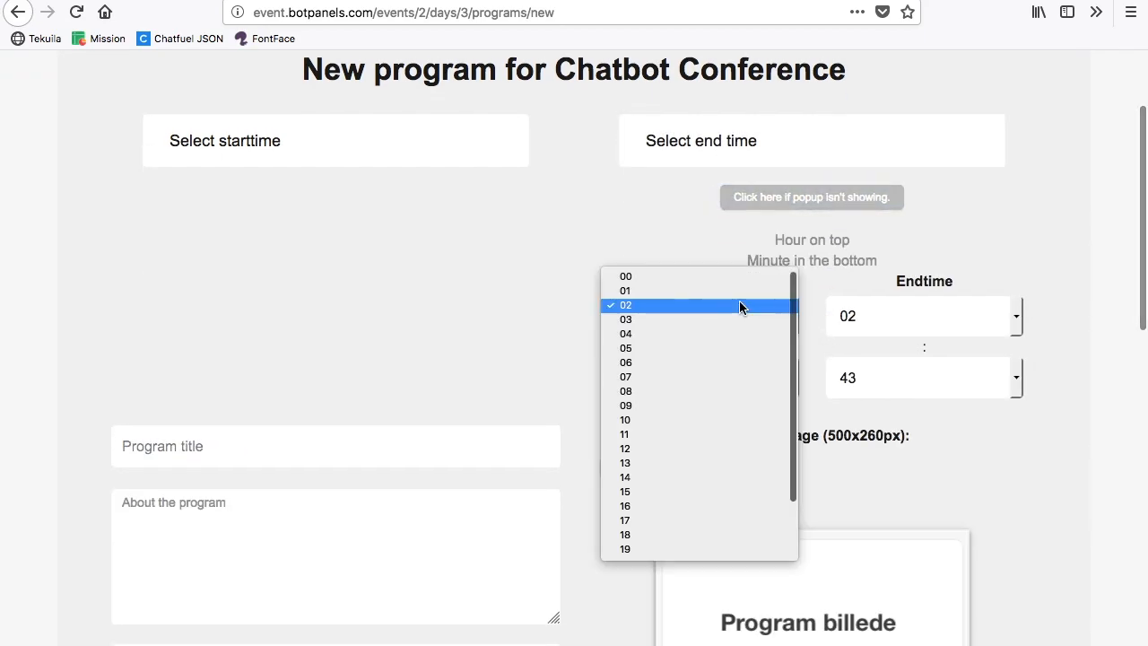
{"action": "left_click", "coordinate": [701, 449]}
{"action": "left_click", "coordinate": [742, 375]}
{"action": "scroll", "coordinate": [741, 269], "scroll_direction": "up", "scroll_amount": 8}
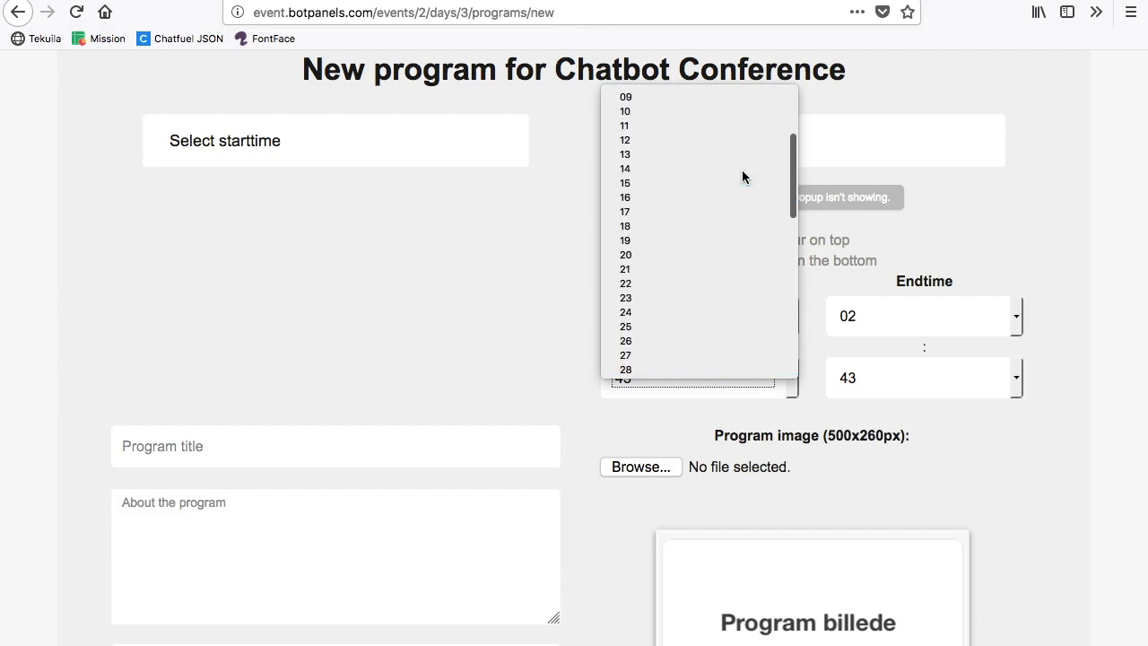
{"action": "left_click", "coordinate": [715, 95]}
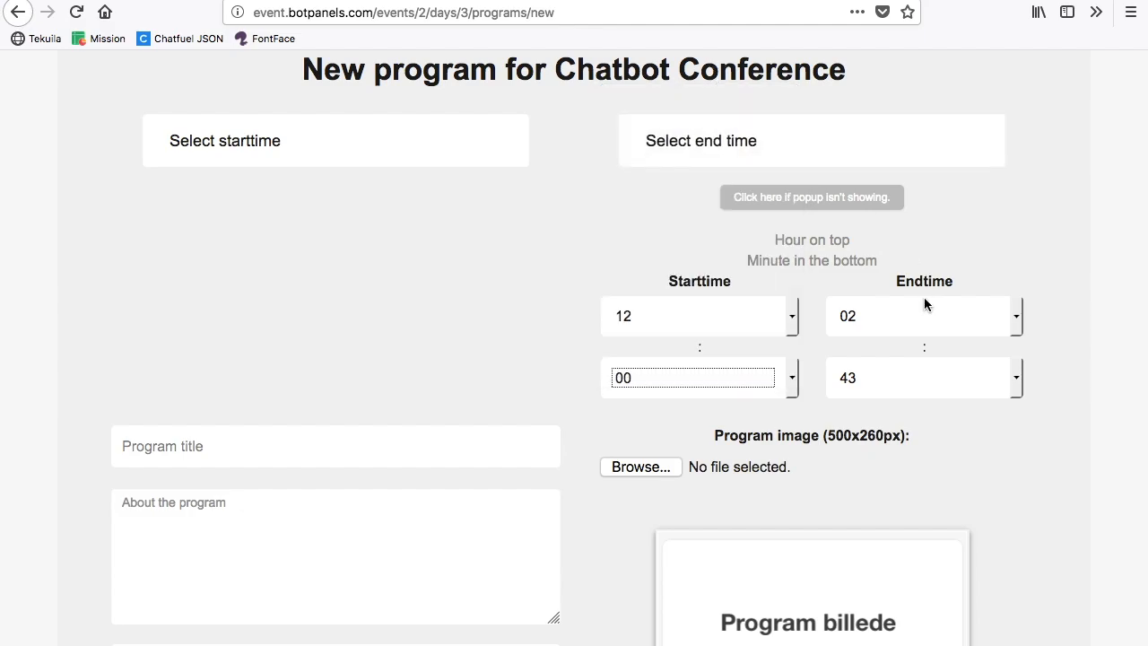
Step: Set the program's end time to 14:00
{"action": "left_click", "coordinate": [926, 307]}
{"action": "left_click", "coordinate": [913, 477]}
{"action": "left_click", "coordinate": [925, 383]}
{"action": "scroll", "coordinate": [919, 255], "scroll_direction": "up", "scroll_amount": 10}
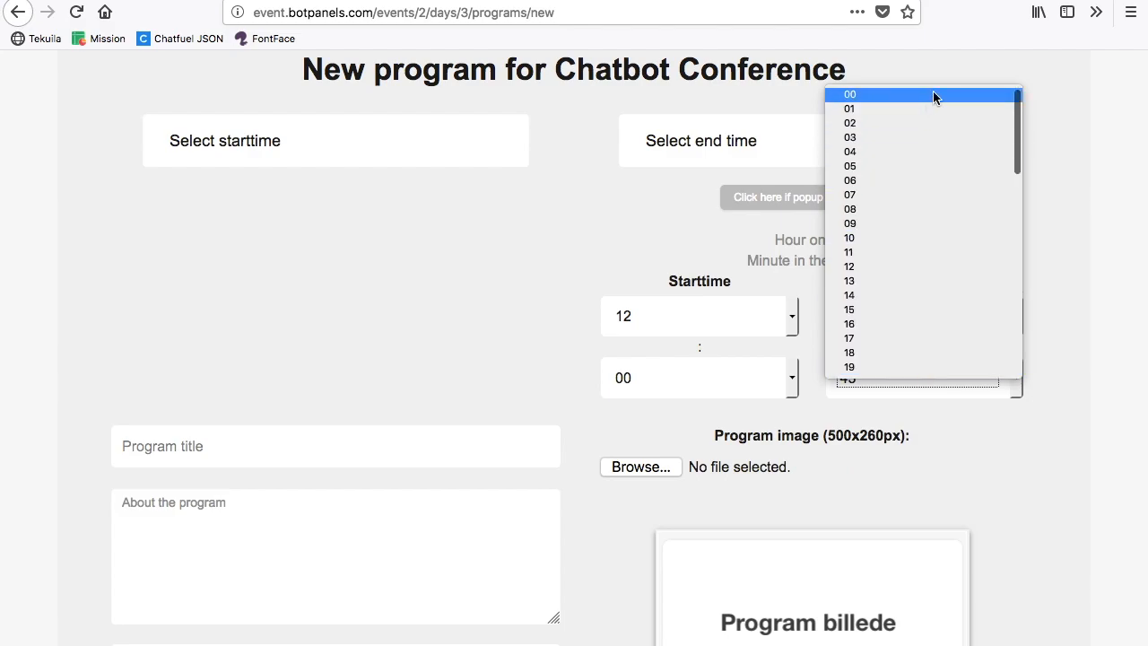
{"action": "left_click", "coordinate": [933, 91]}
{"action": "left_click", "coordinate": [530, 260]}
Step: Title the program "Learn how to build chatbots" using the saved suggestion
{"action": "scroll", "coordinate": [531, 260], "scroll_direction": "down", "scroll_amount": 4}
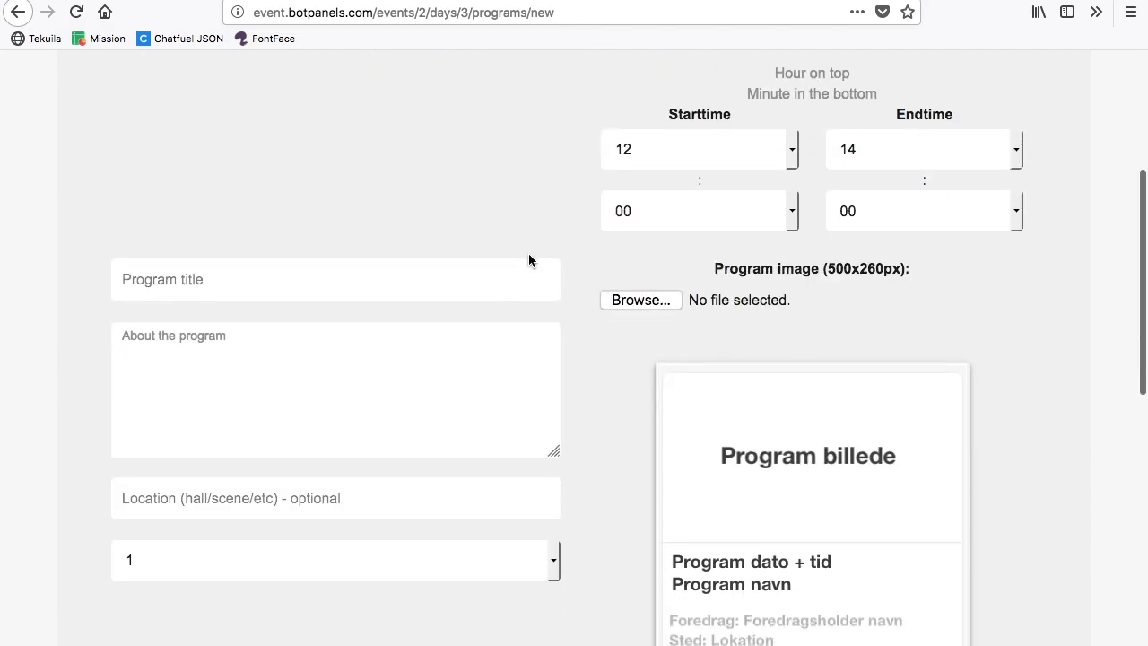
{"action": "left_click", "coordinate": [399, 291]}
{"action": "type", "text": "How "}
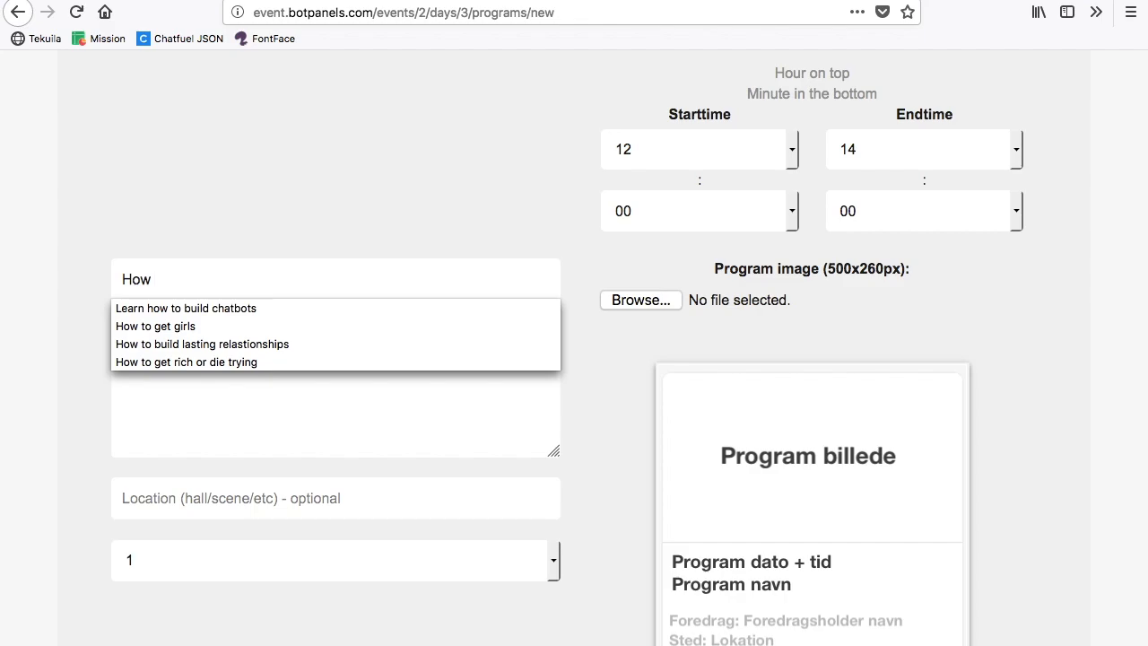
{"action": "type", "text": "to"}
{"action": "key", "text": "Down"}
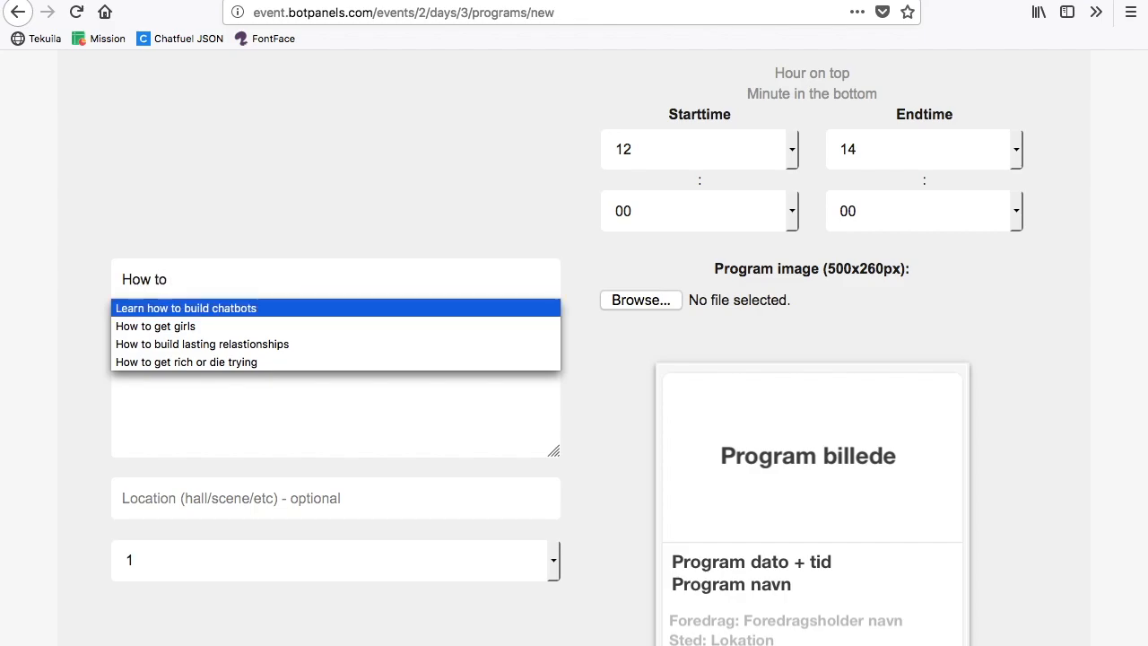
{"action": "key", "text": "Return"}
Step: Fill in the program description with "In this program you'll learn how to build chatbots, from the best! :)"
{"action": "left_click", "coordinate": [299, 392]}
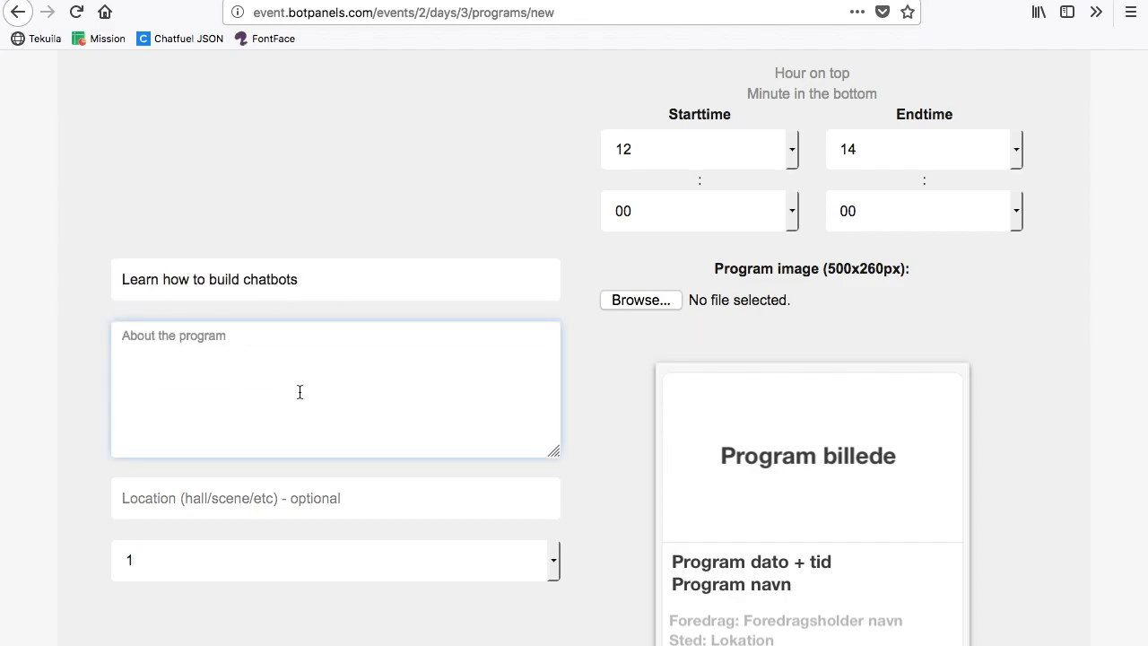
{"action": "type", "text": "In this"}
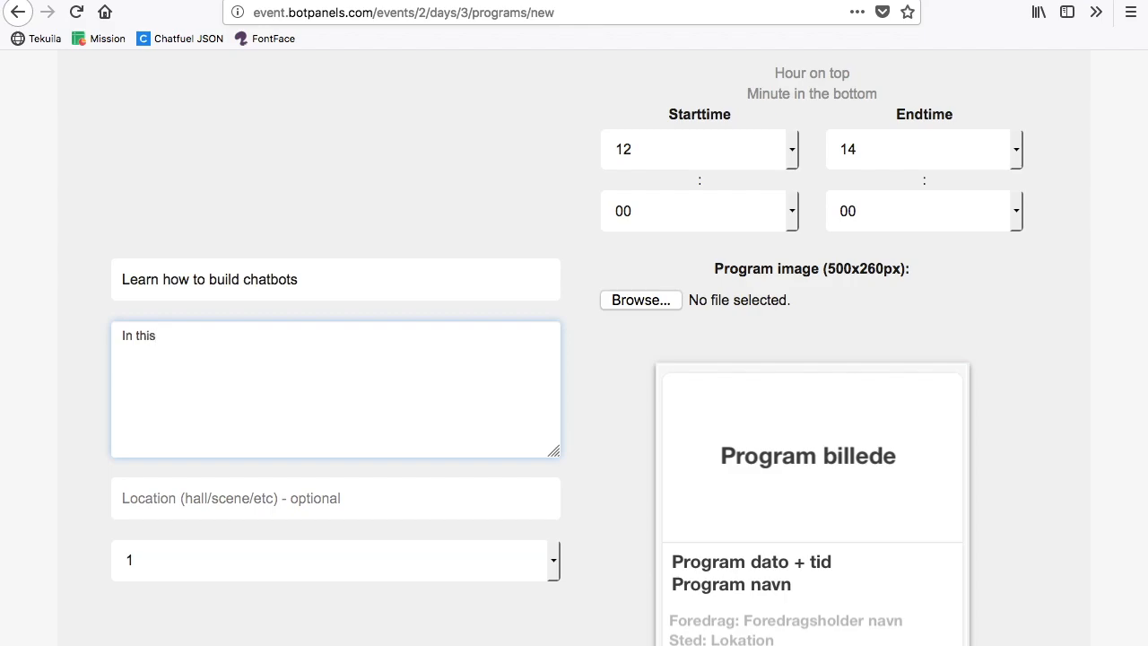
{"action": "type", "text": " program you'll learn how to bu"}
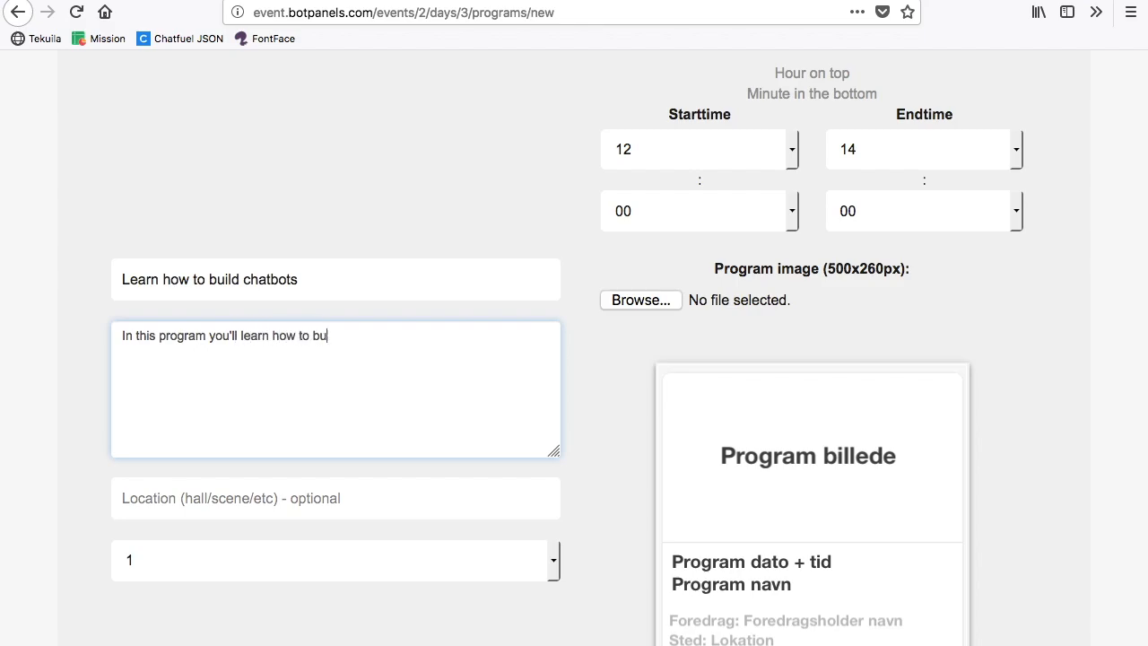
{"action": "type", "text": "ild chatbots, from the best! :)"}
{"action": "key", "text": "Tab"}
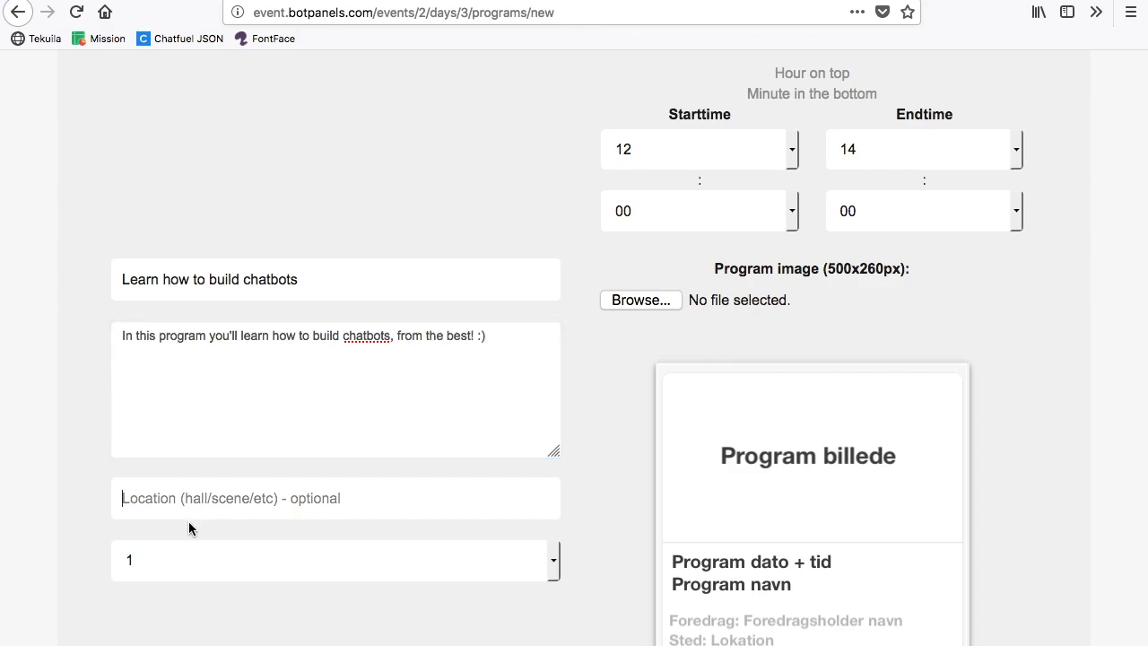
Step: Set the program's location to "Room 2"
{"action": "left_click", "coordinate": [307, 496]}
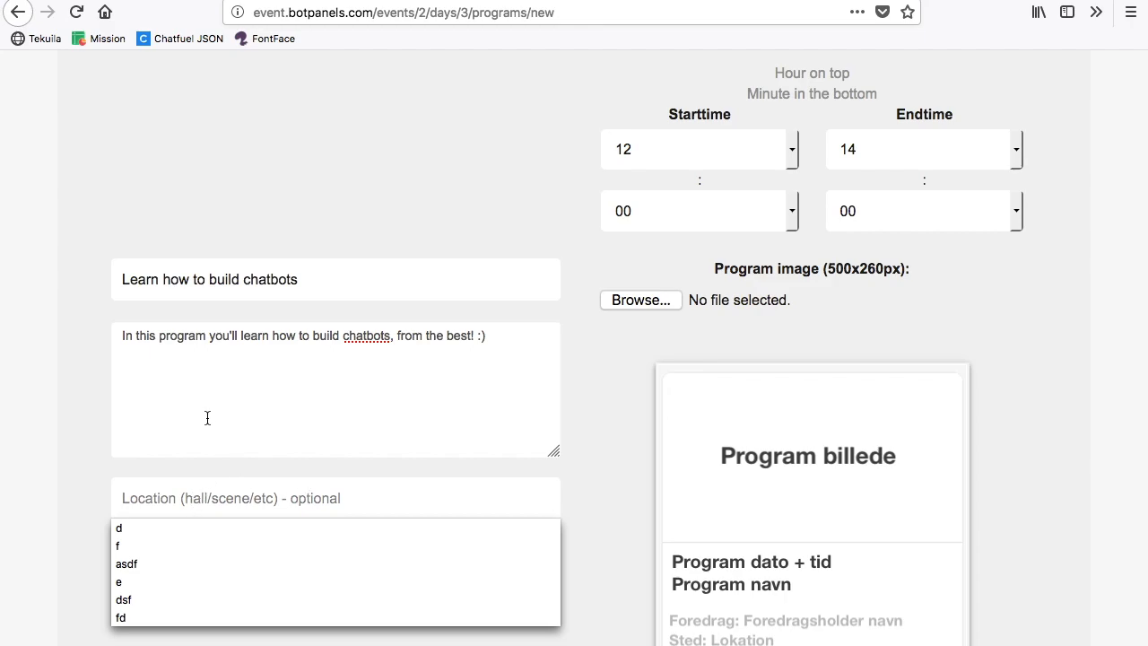
{"action": "left_click", "coordinate": [89, 395]}
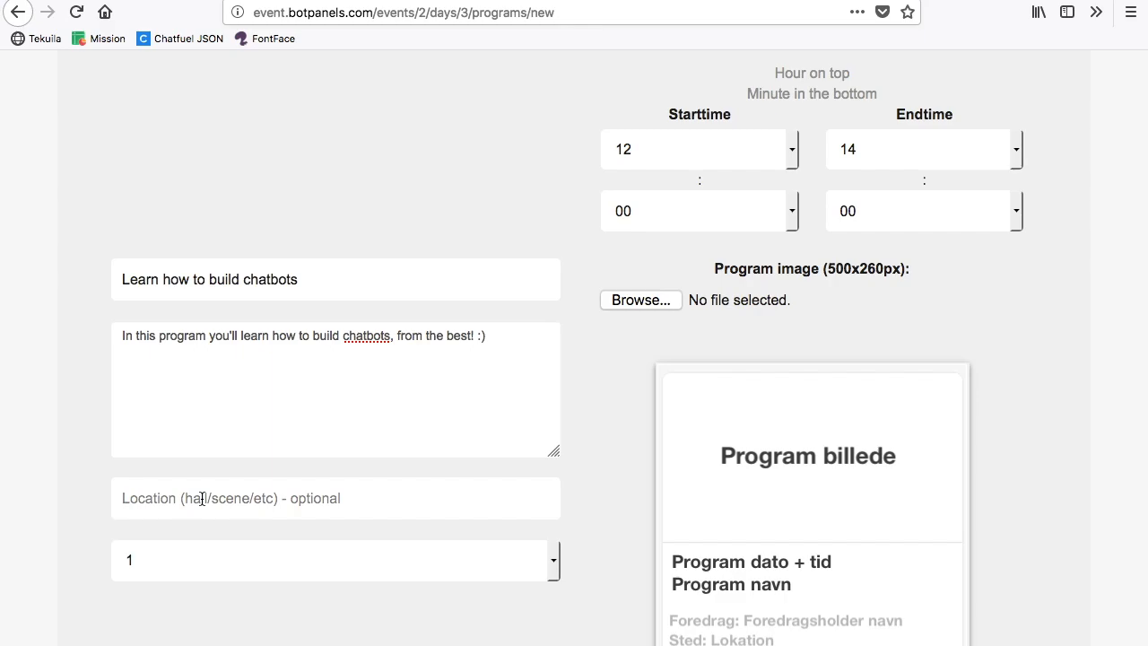
{"action": "type", "text": "Room 2"}
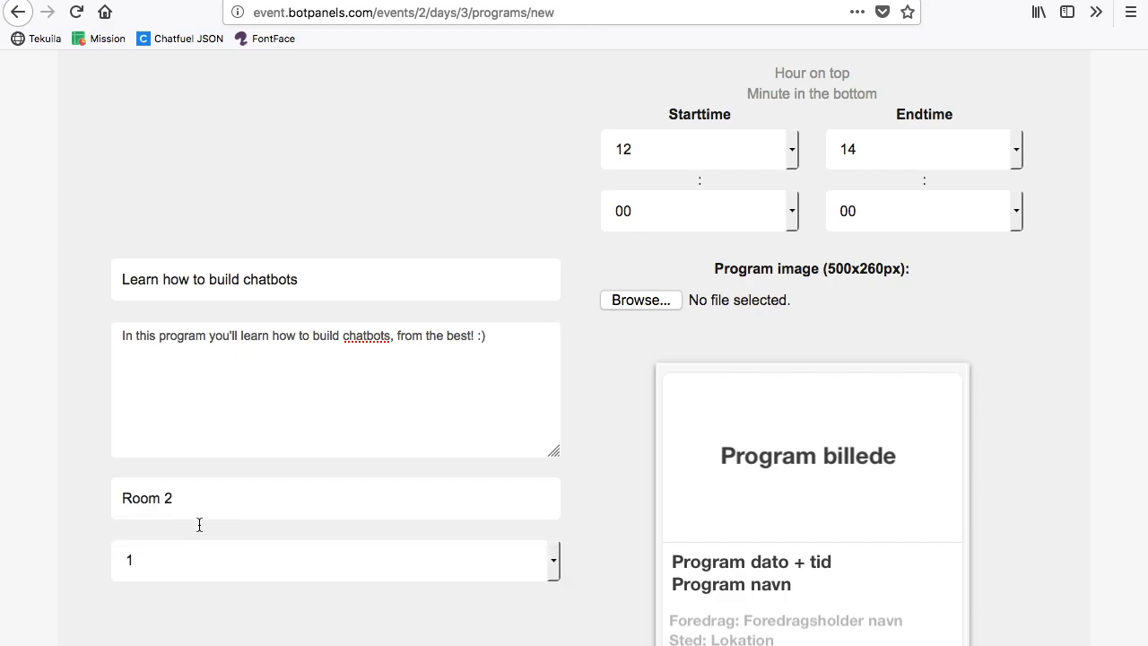
Step: Examine the program's position selector against the numbered card layout of Rad 1 and Rad 2
{"action": "left_click", "coordinate": [200, 571]}
{"action": "left_click", "coordinate": [81, 522]}
{"action": "scroll", "coordinate": [81, 523], "scroll_direction": "down", "scroll_amount": 3}
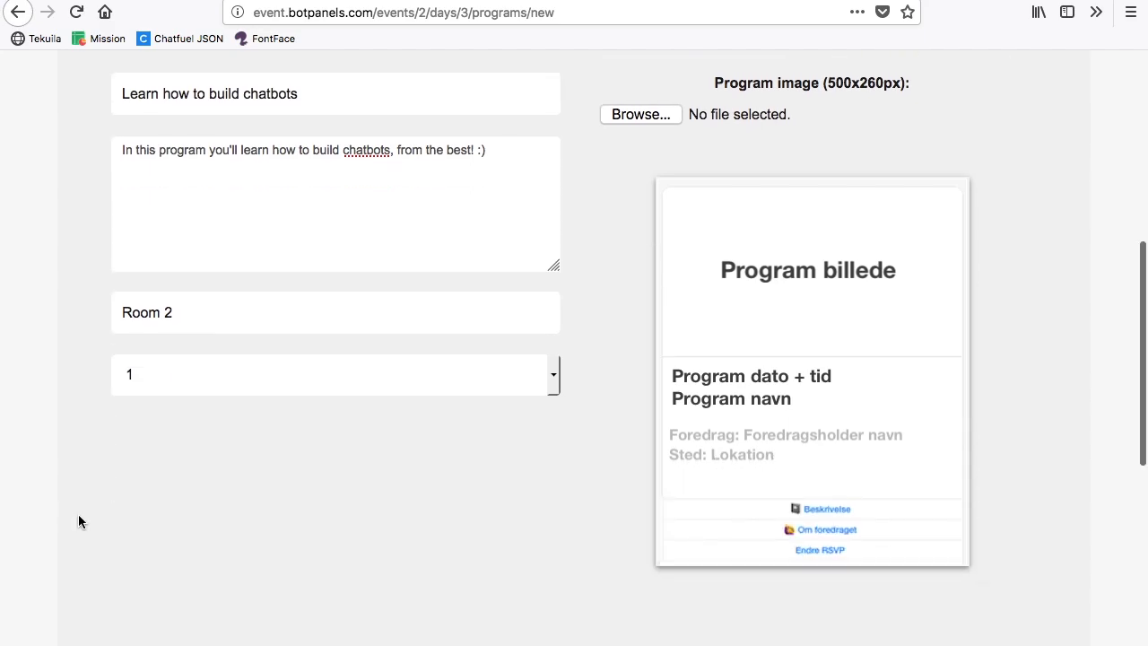
{"action": "scroll", "coordinate": [62, 498], "scroll_direction": "down", "scroll_amount": 3}
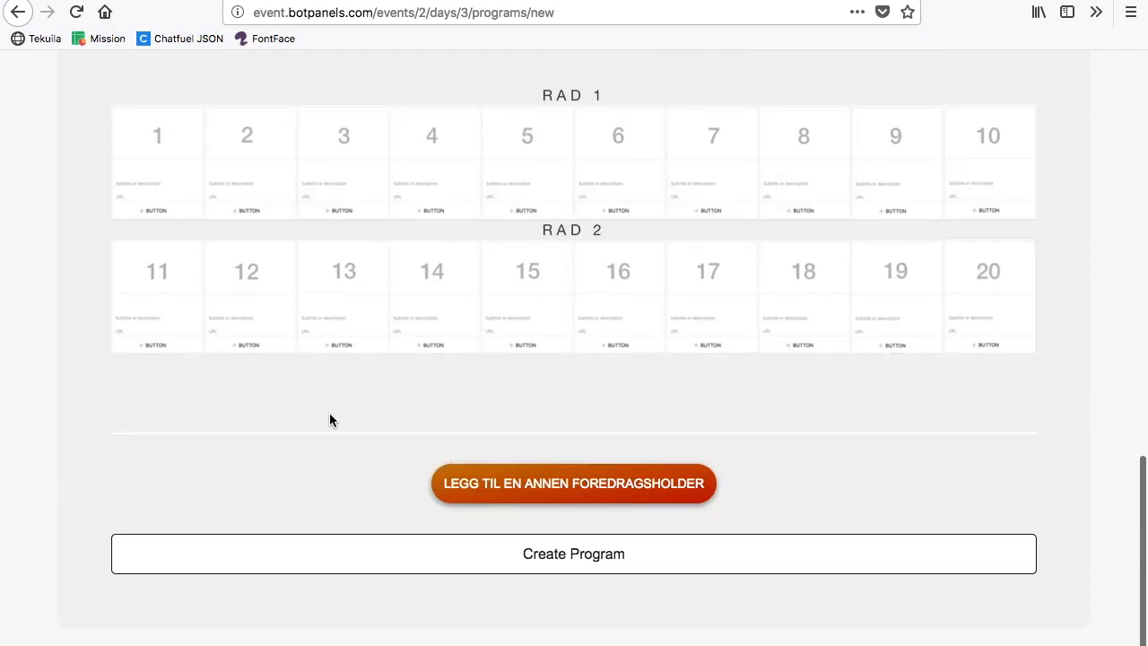
{"action": "scroll", "coordinate": [496, 391], "scroll_direction": "up", "scroll_amount": 10}
{"action": "scroll", "coordinate": [498, 399], "scroll_direction": "down", "scroll_amount": 4}
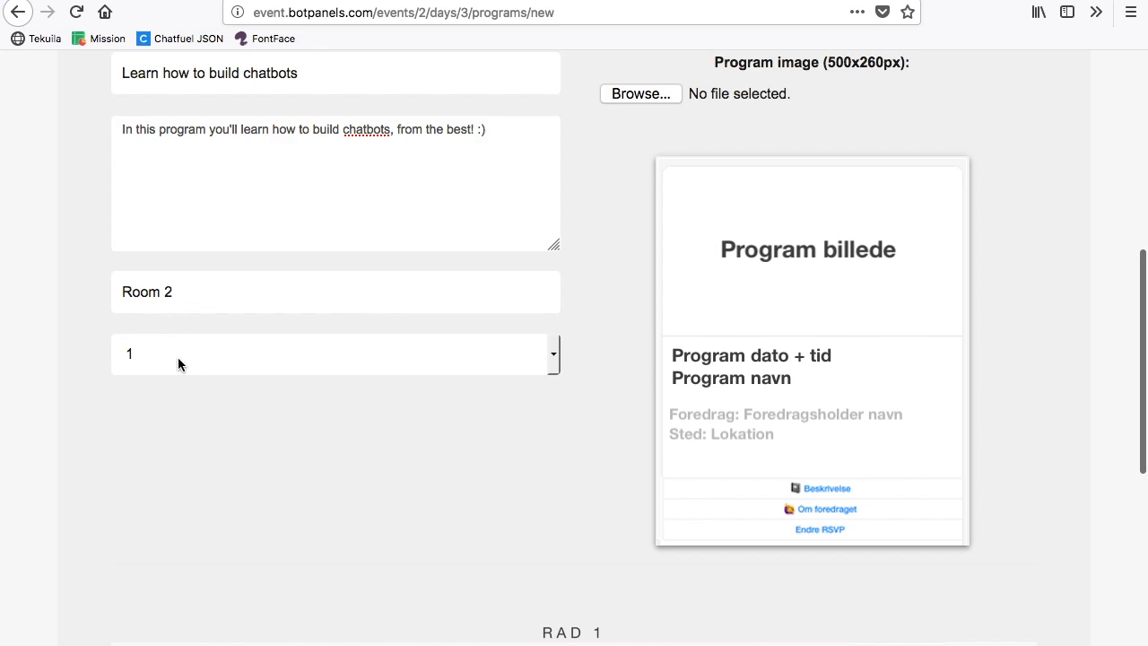
{"action": "scroll", "coordinate": [254, 506], "scroll_direction": "down", "scroll_amount": 3}
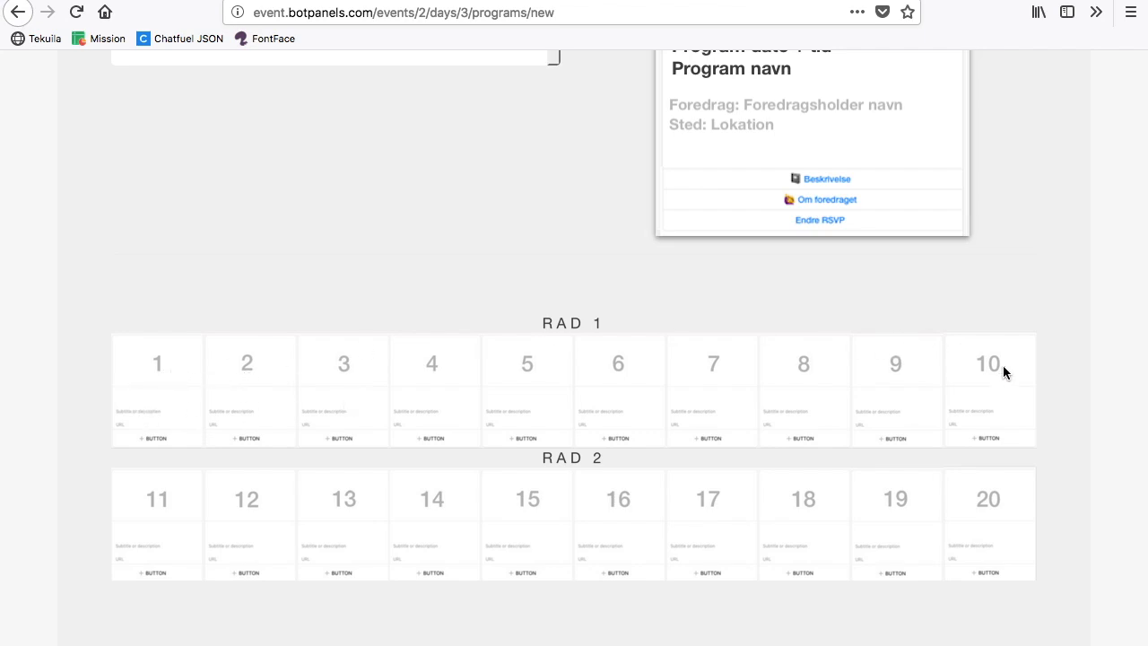
{"action": "scroll", "coordinate": [548, 254], "scroll_direction": "up", "scroll_amount": 2}
{"action": "scroll", "coordinate": [548, 251], "scroll_direction": "down", "scroll_amount": 3}
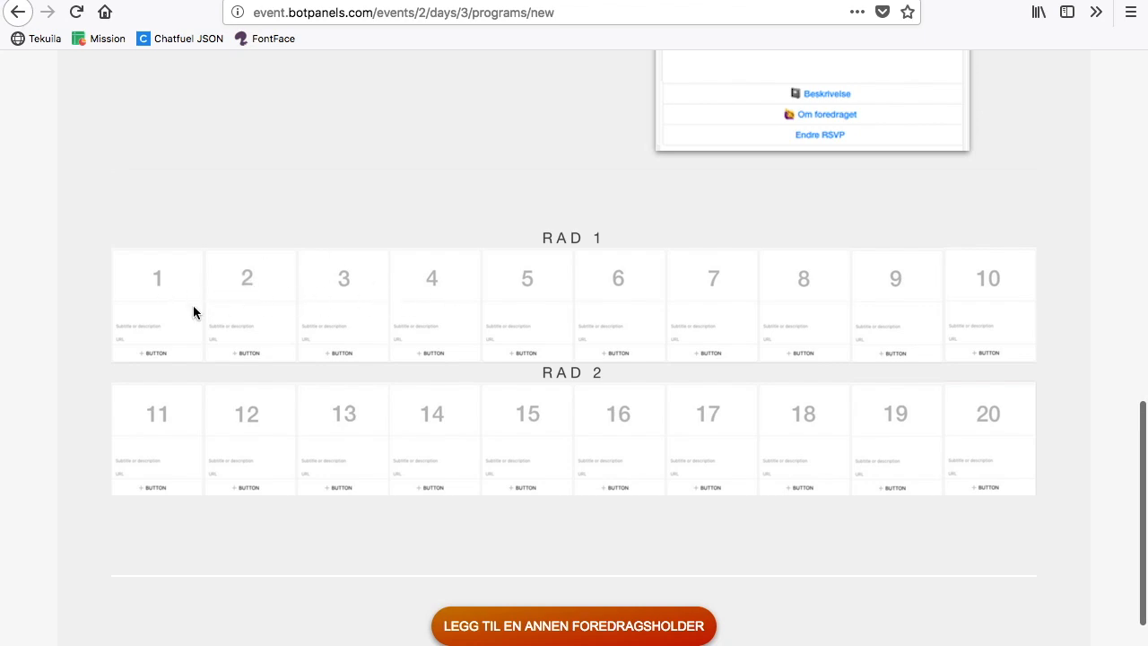
{"action": "scroll", "coordinate": [730, 195], "scroll_direction": "up", "scroll_amount": 2}
{"action": "left_click", "coordinate": [351, 175]}
{"action": "left_click", "coordinate": [628, 250]}
{"action": "scroll", "coordinate": [629, 251], "scroll_direction": "down", "scroll_amount": 2}
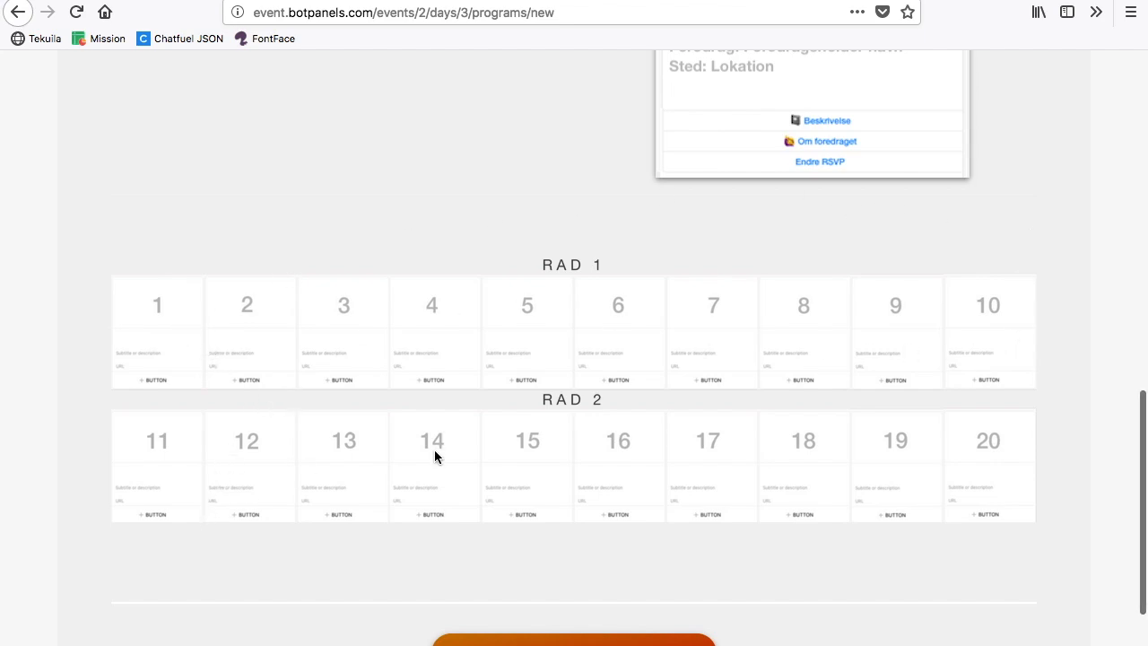
{"action": "scroll", "coordinate": [453, 197], "scroll_direction": "up", "scroll_amount": 1}
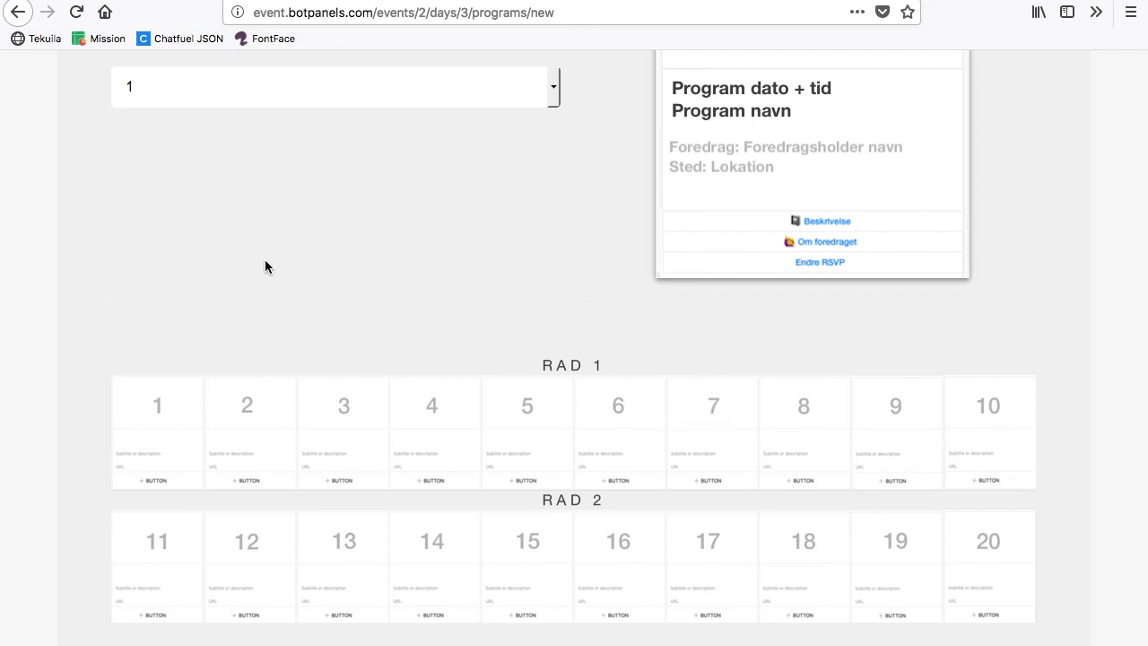
{"action": "scroll", "coordinate": [245, 281], "scroll_direction": "up", "scroll_amount": 2}
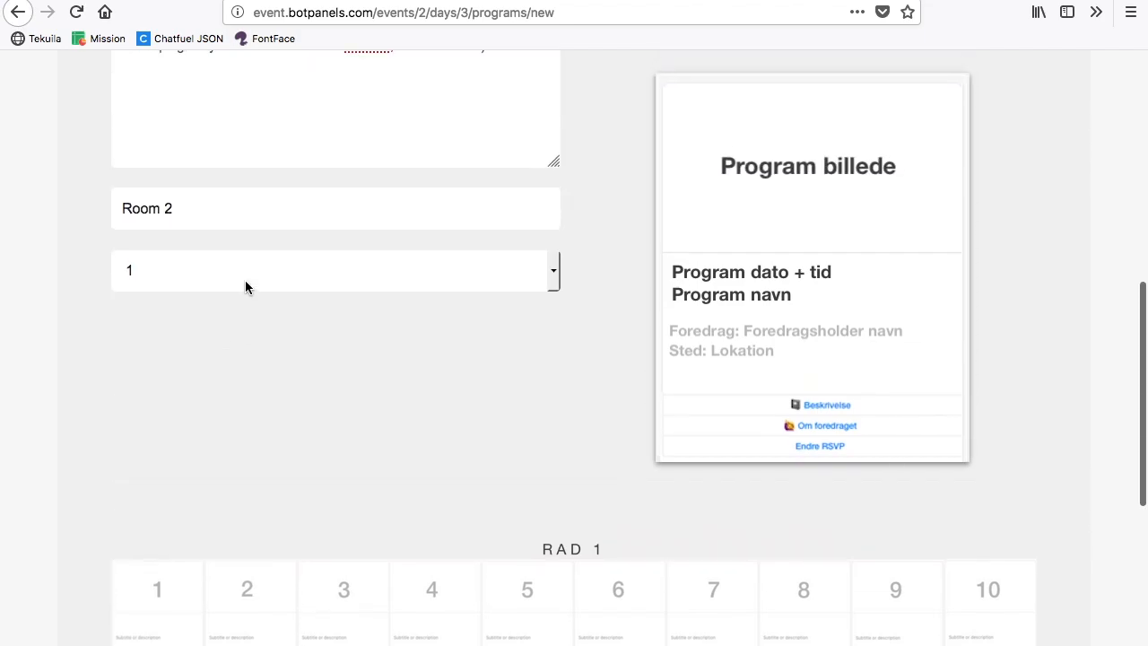
Step: Keep the program's position at 1 and add a speaker section to the program
{"action": "left_click", "coordinate": [275, 282]}
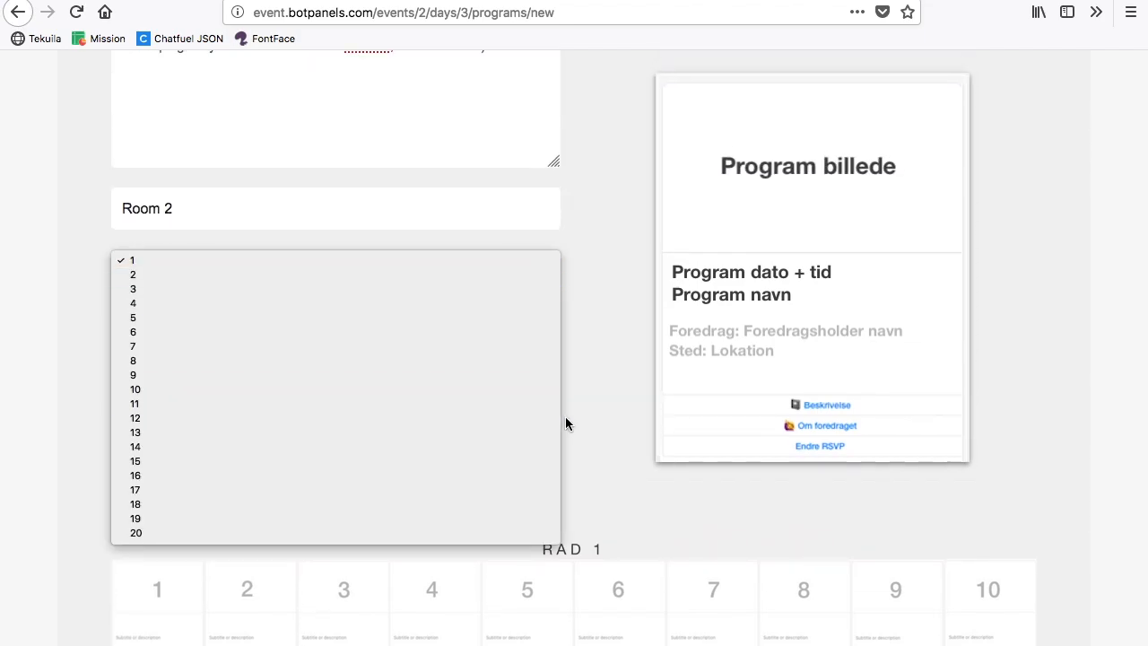
{"action": "left_click", "coordinate": [349, 261]}
{"action": "scroll", "coordinate": [518, 363], "scroll_direction": "down", "scroll_amount": 5}
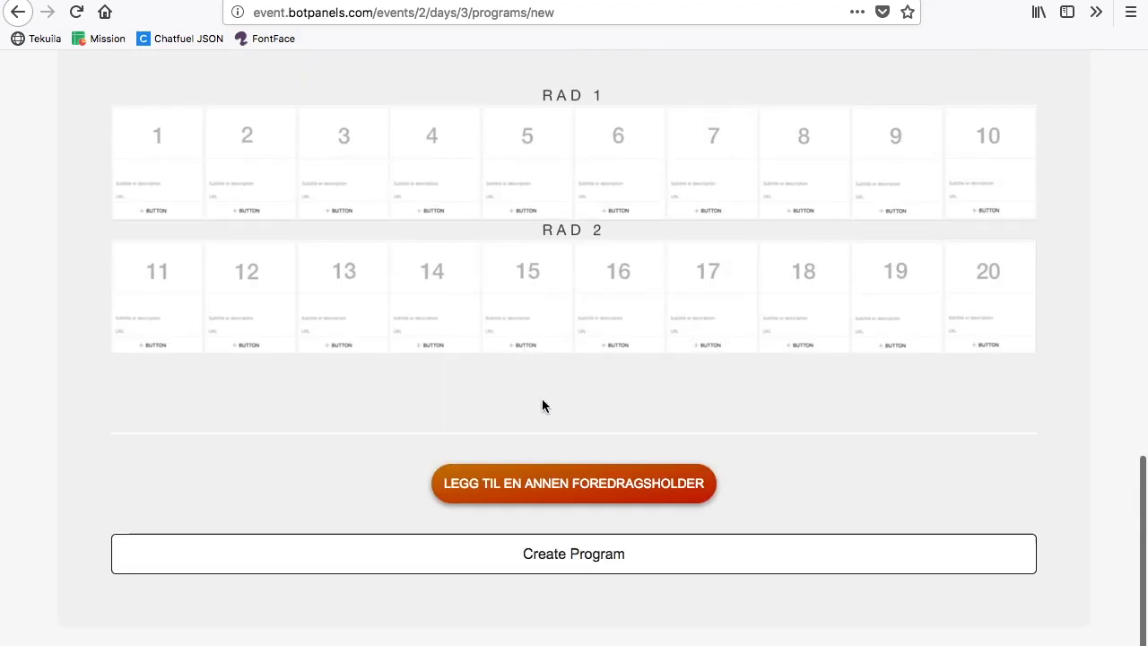
{"action": "left_click", "coordinate": [585, 484]}
{"action": "scroll", "coordinate": [570, 434], "scroll_direction": "down", "scroll_amount": 5}
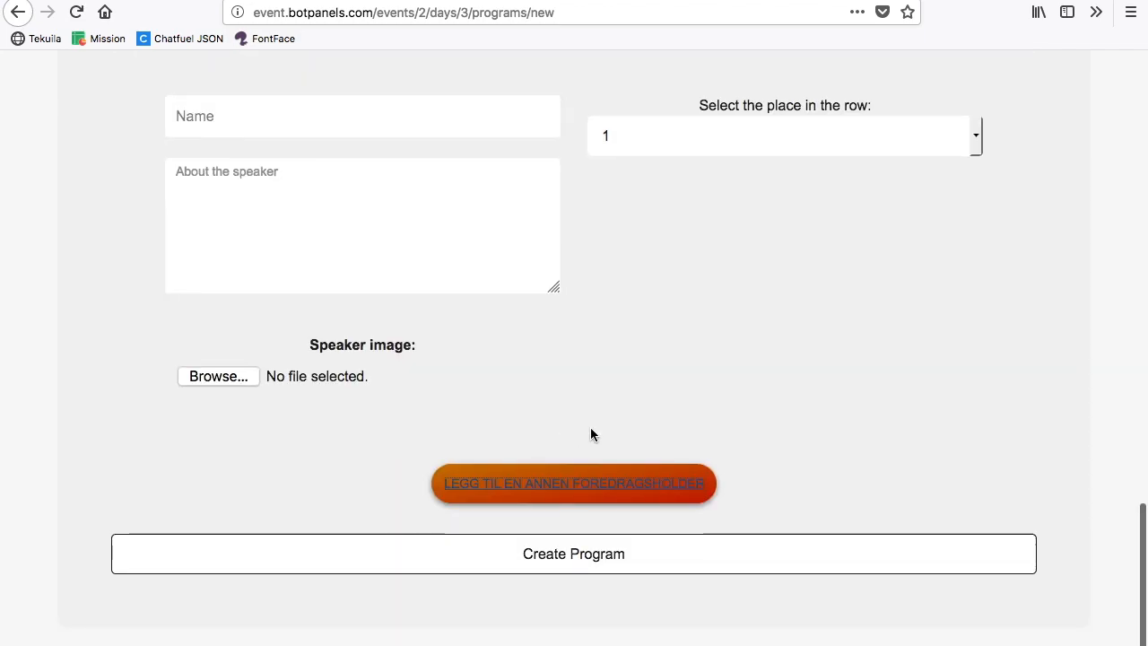
{"action": "scroll", "coordinate": [694, 319], "scroll_direction": "up", "scroll_amount": 5}
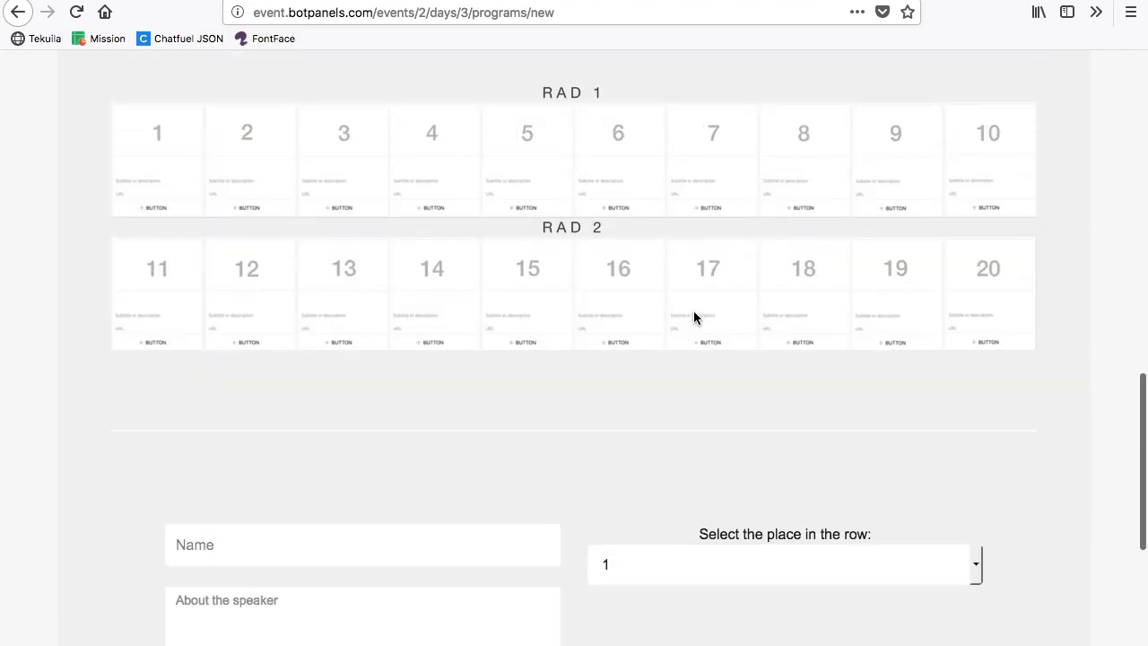
{"action": "scroll", "coordinate": [694, 317], "scroll_direction": "down", "scroll_amount": 2}
Step: Enter the speaker's full name and a description saying the speaker "develops custom chatbot client dashboars! :)"
{"action": "left_click", "coordinate": [429, 324]}
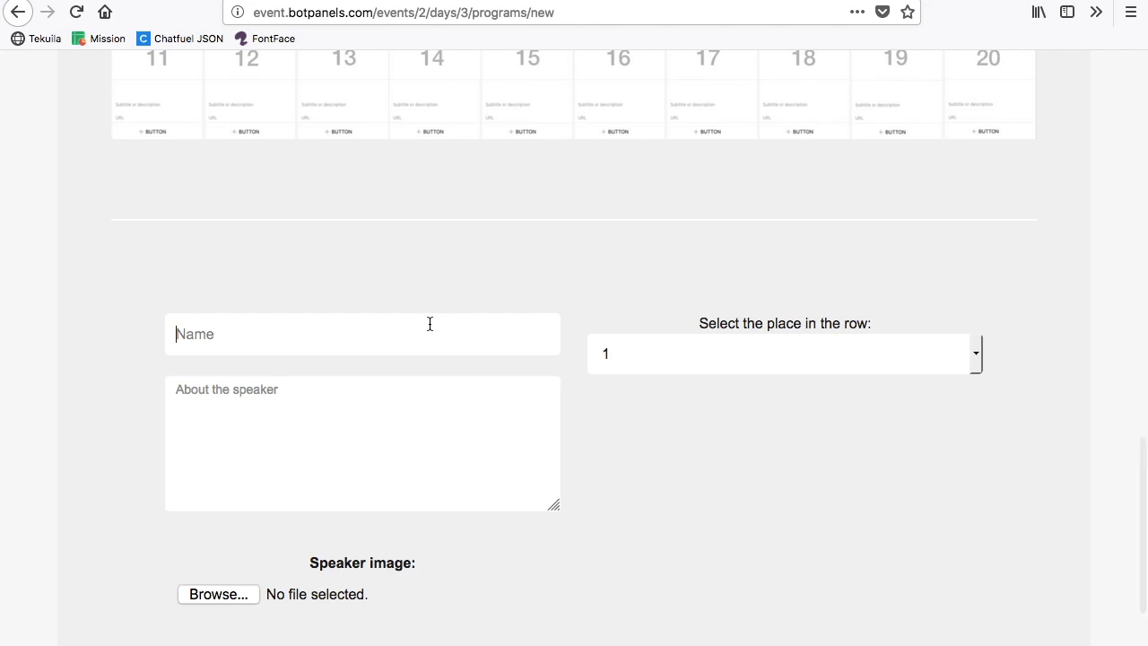
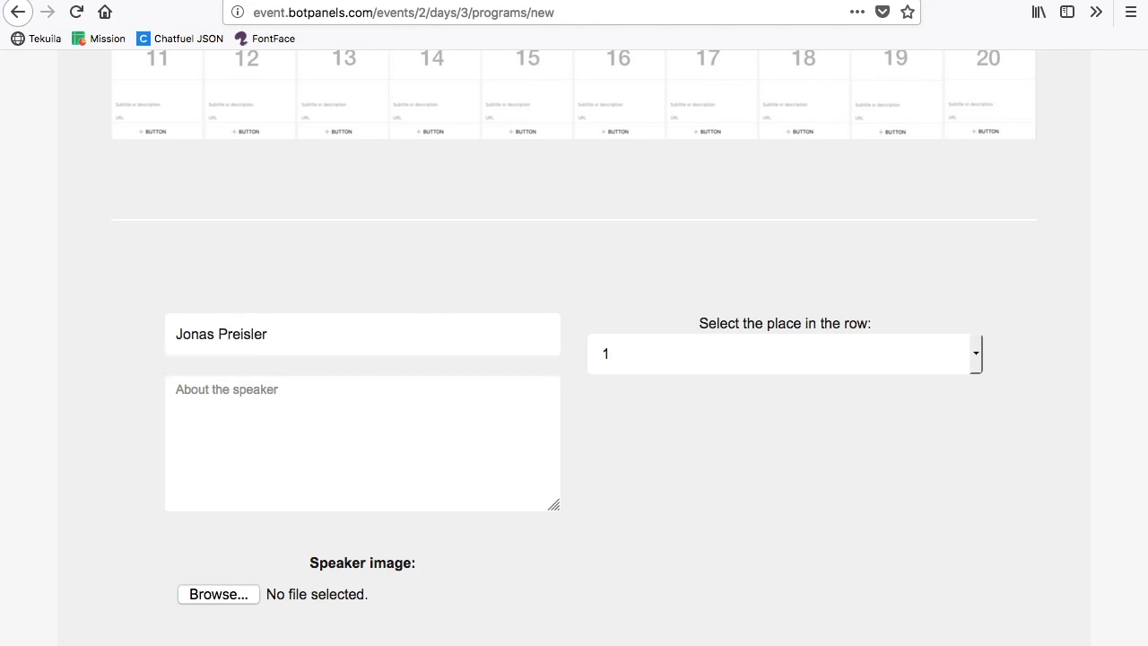
{"action": "key", "text": "Tab"}
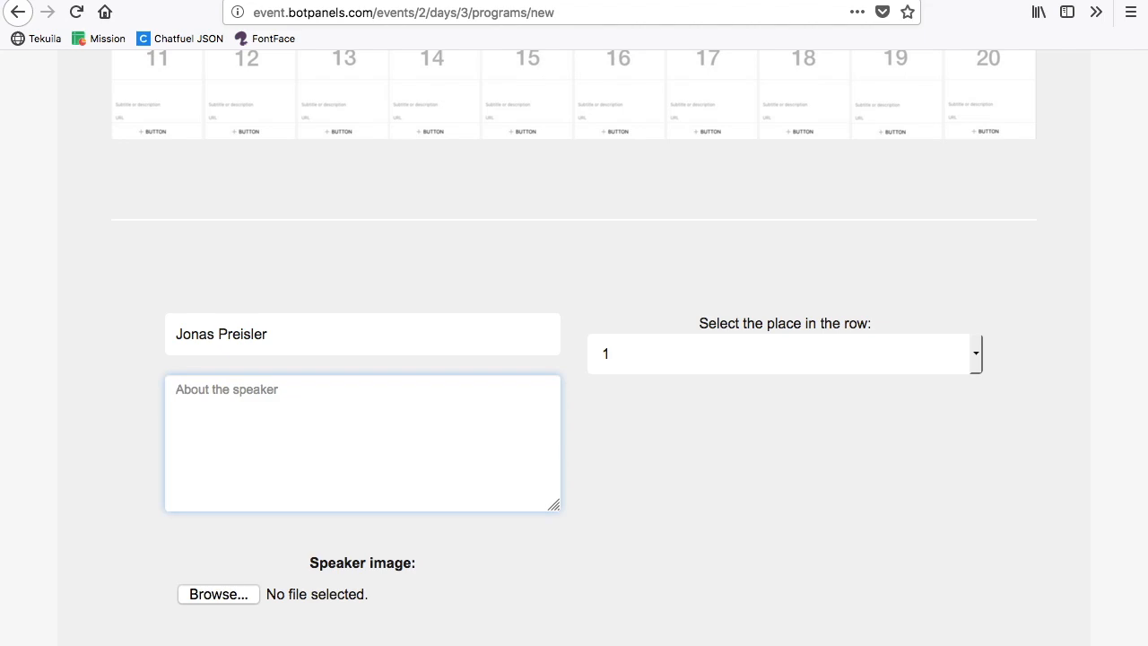
{"action": "type", "text": "Jonas develops custom chatbot clie"}
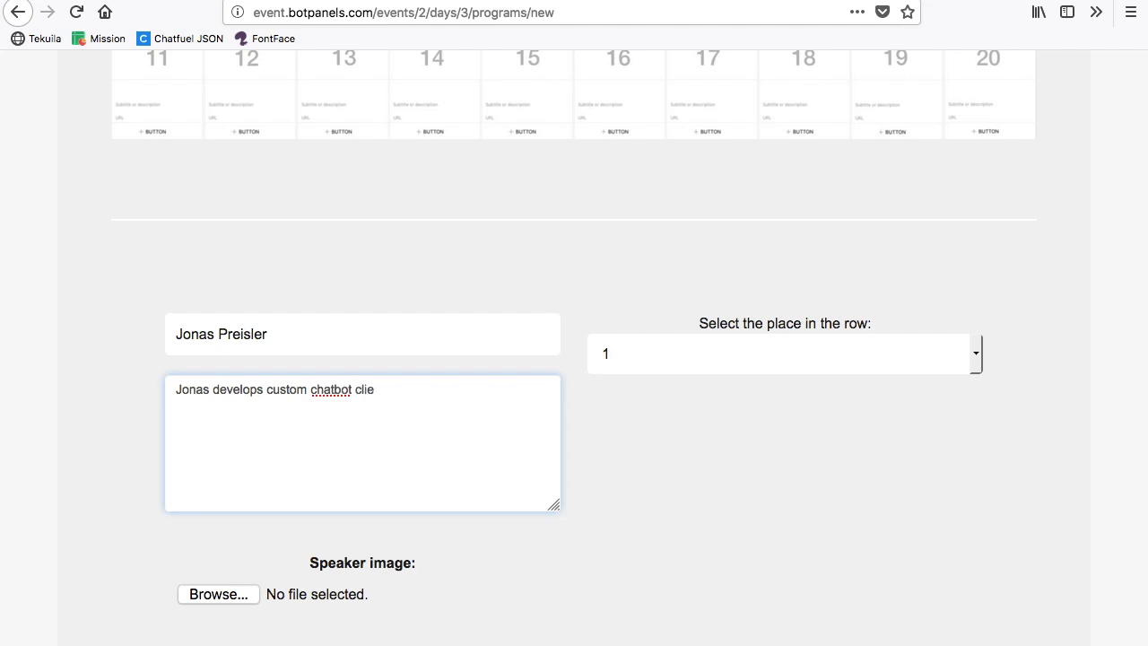
{"action": "type", "text": "nt dashboars! :)"}
Step: Review the speaker's place-in-the-row choices against the numbered card rows, keeping place 1
{"action": "left_click", "coordinate": [671, 358]}
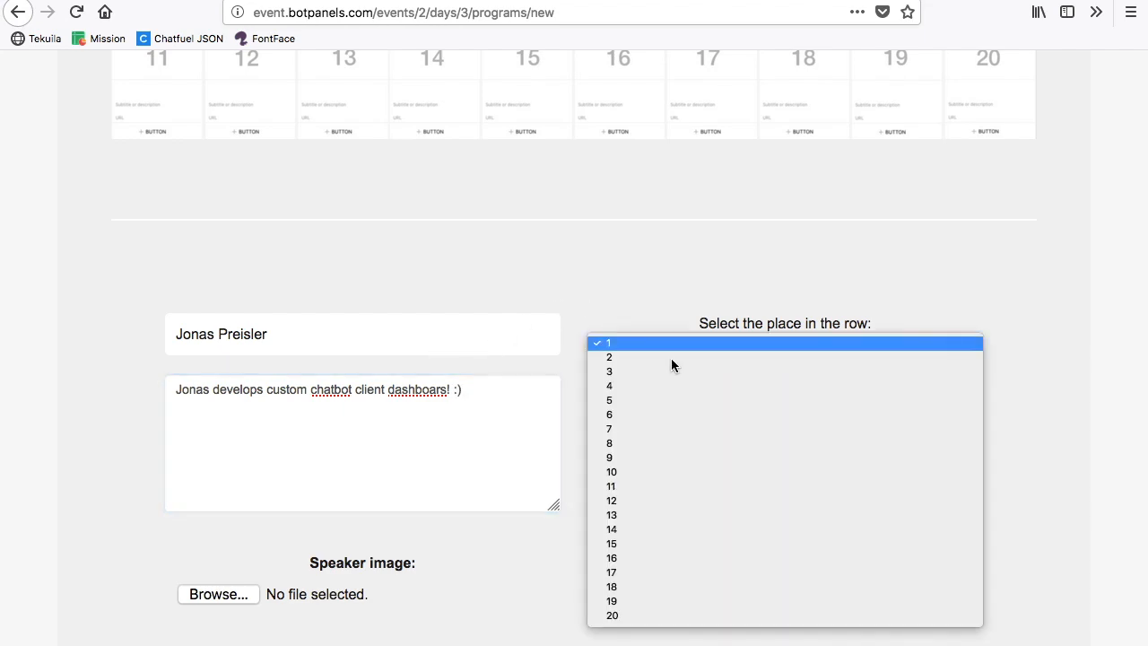
{"action": "left_click", "coordinate": [687, 316]}
{"action": "scroll", "coordinate": [512, 242], "scroll_direction": "up", "scroll_amount": 5}
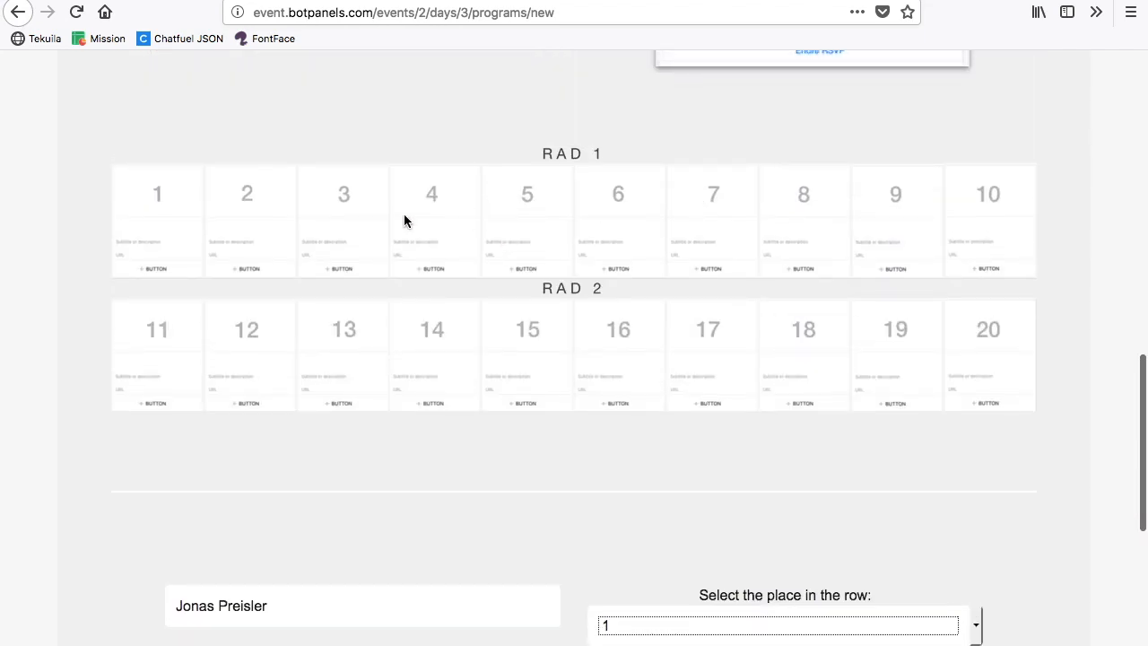
{"action": "scroll", "coordinate": [751, 295], "scroll_direction": "down", "scroll_amount": 8}
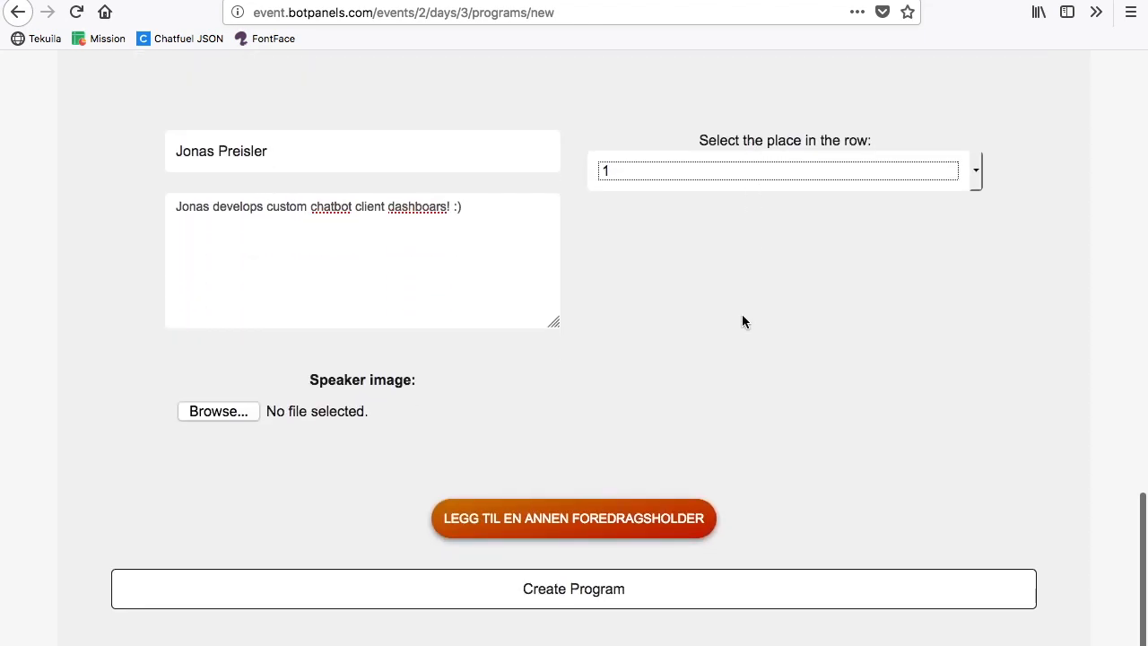
{"action": "scroll", "coordinate": [744, 320], "scroll_direction": "up", "scroll_amount": 7}
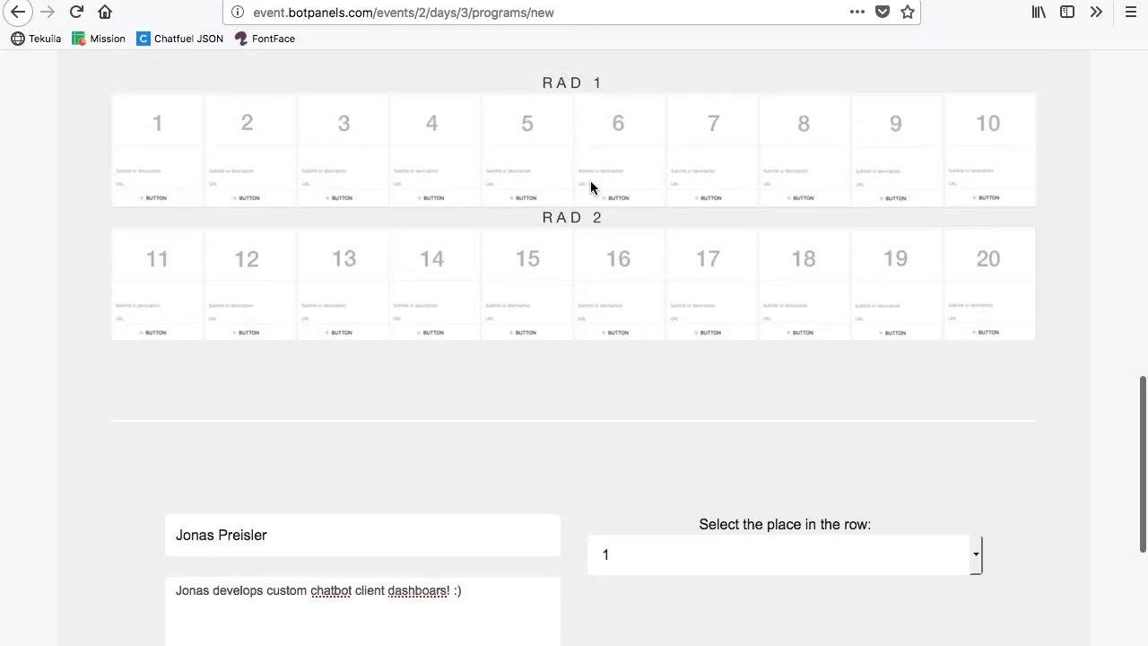
{"action": "scroll", "coordinate": [574, 233], "scroll_direction": "down", "scroll_amount": 5}
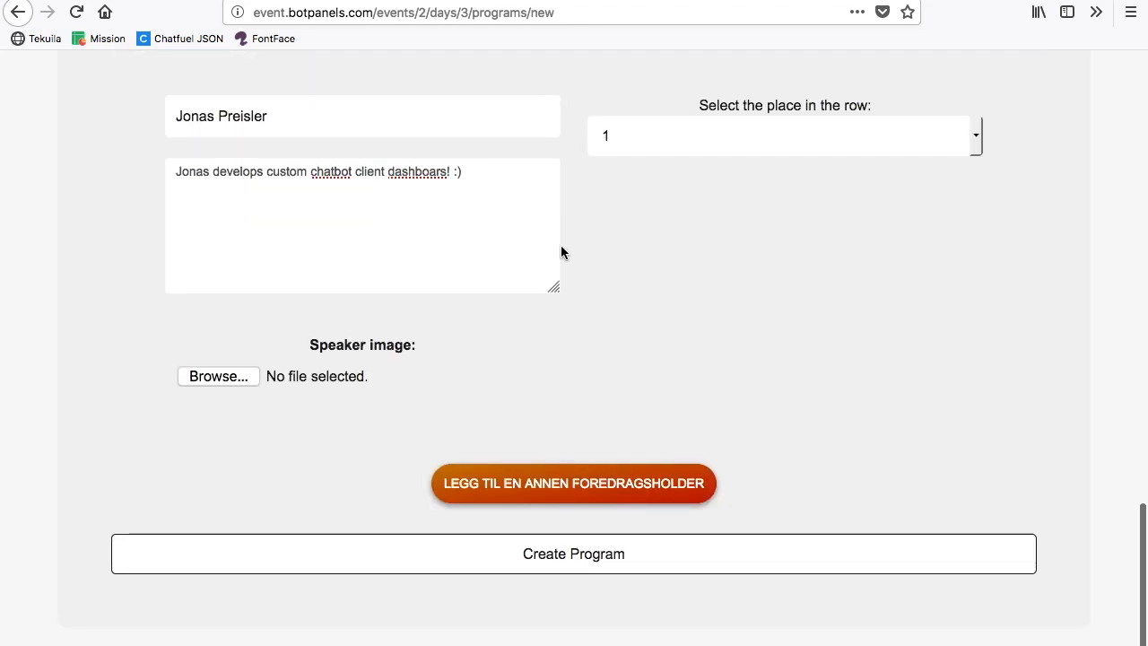
Step: Attach an image file for the speaker and create the program
{"action": "left_click", "coordinate": [238, 379]}
{"action": "double_click", "coordinate": [500, 204]}
{"action": "left_click", "coordinate": [582, 566]}
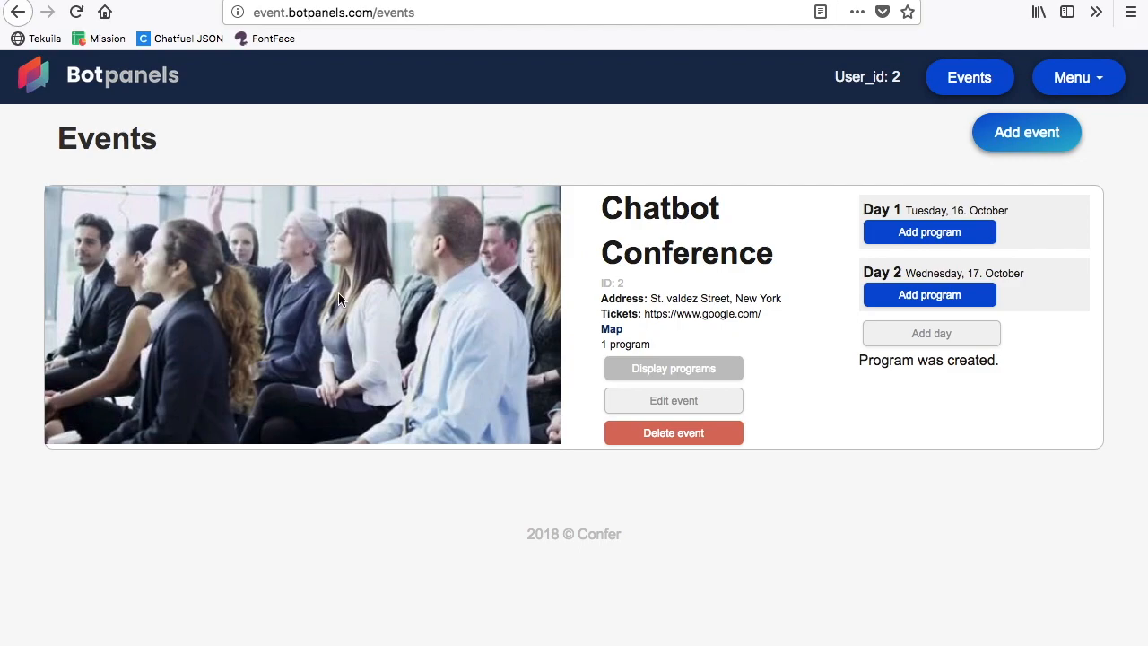
Step: Display the Chatbot Conference programs and try to open "Learn how to build chatbots" for editing, returning to the events list
{"action": "scroll", "coordinate": [296, 483], "scroll_direction": "down", "scroll_amount": 4}
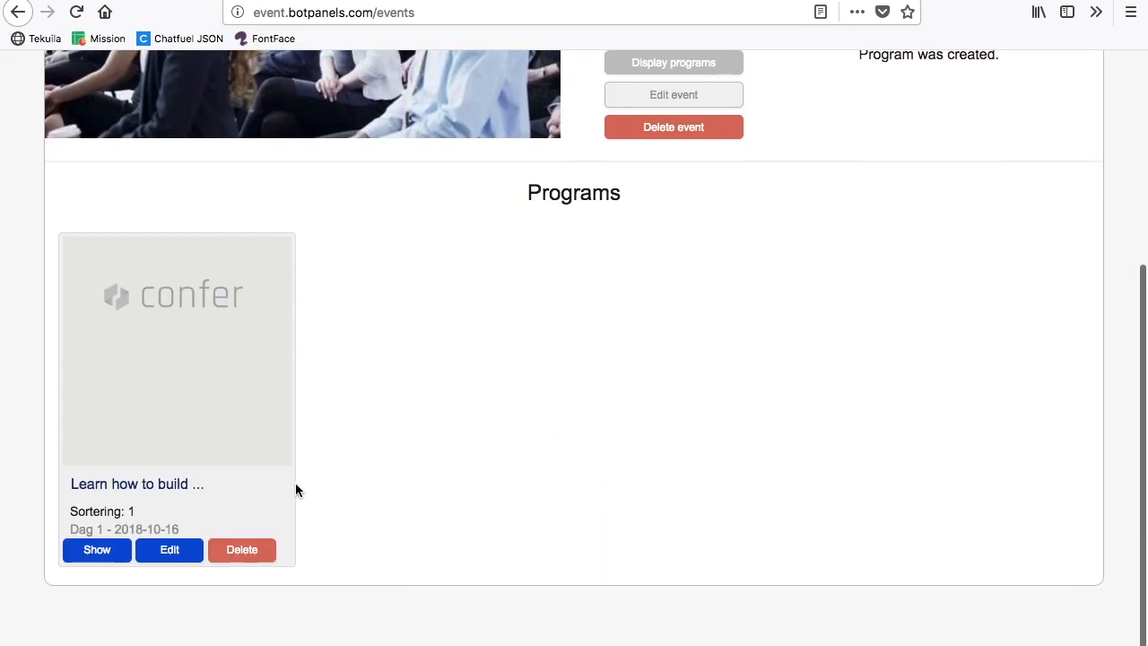
{"action": "scroll", "coordinate": [574, 437], "scroll_direction": "up", "scroll_amount": 1}
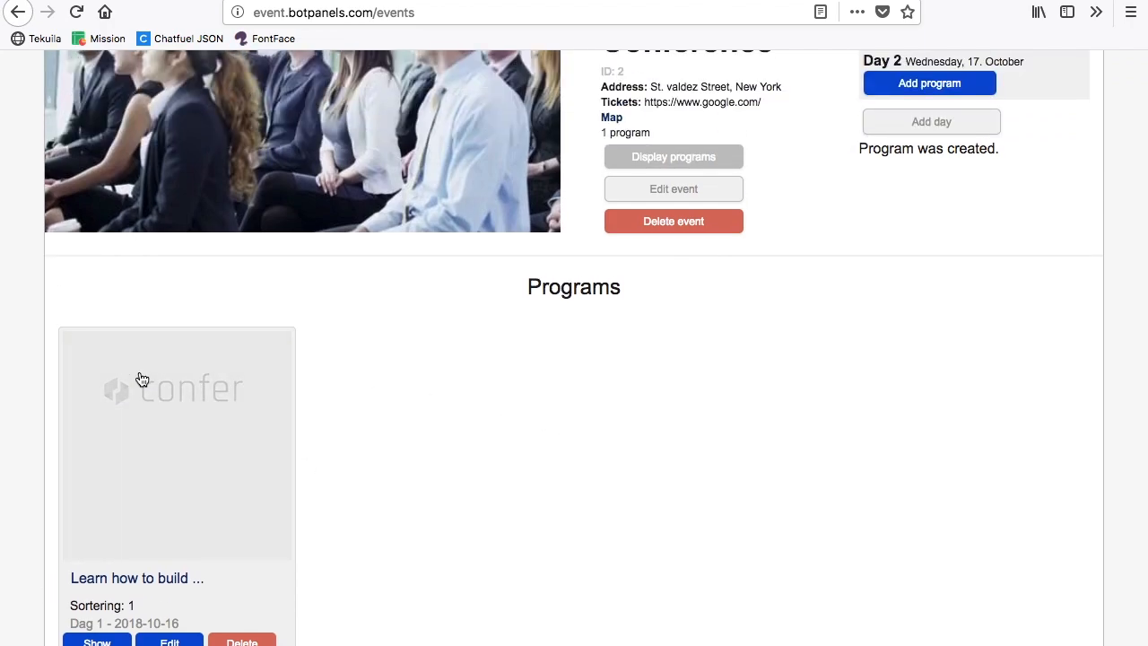
{"action": "scroll", "coordinate": [541, 382], "scroll_direction": "down", "scroll_amount": 1}
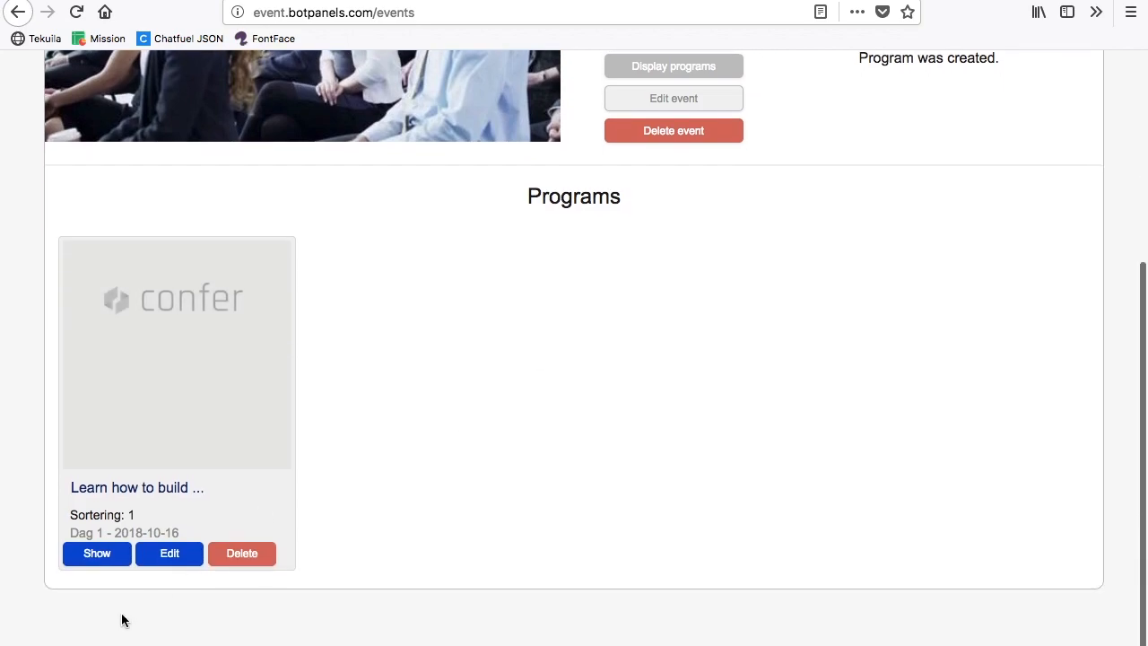
{"action": "left_click", "coordinate": [167, 554]}
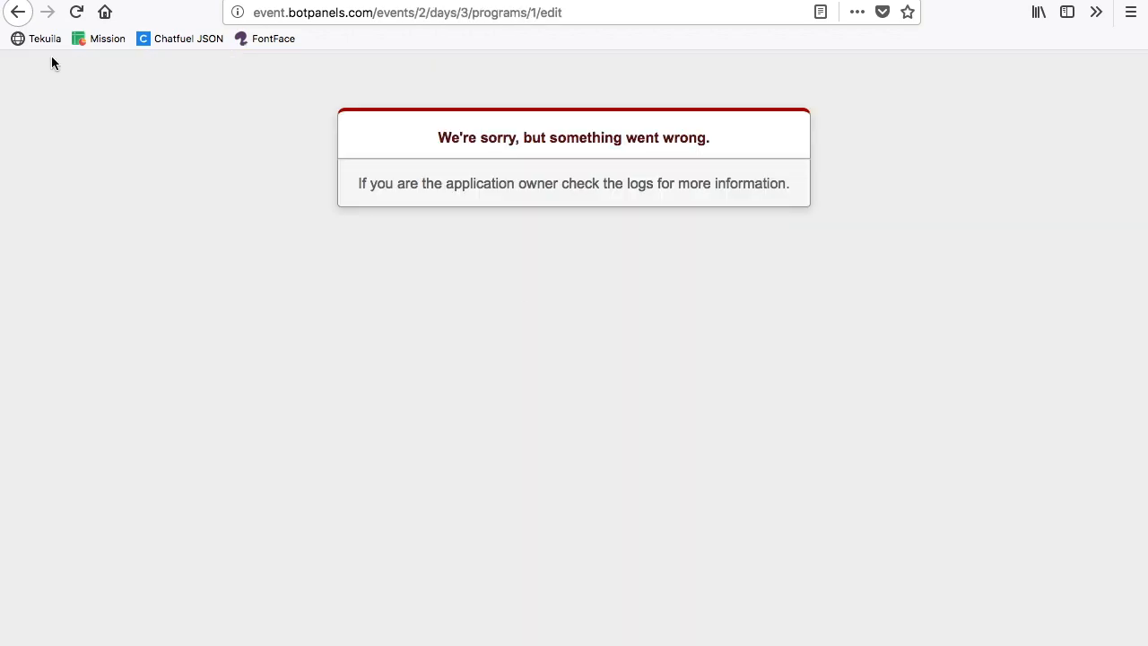
{"action": "left_click", "coordinate": [18, 11]}
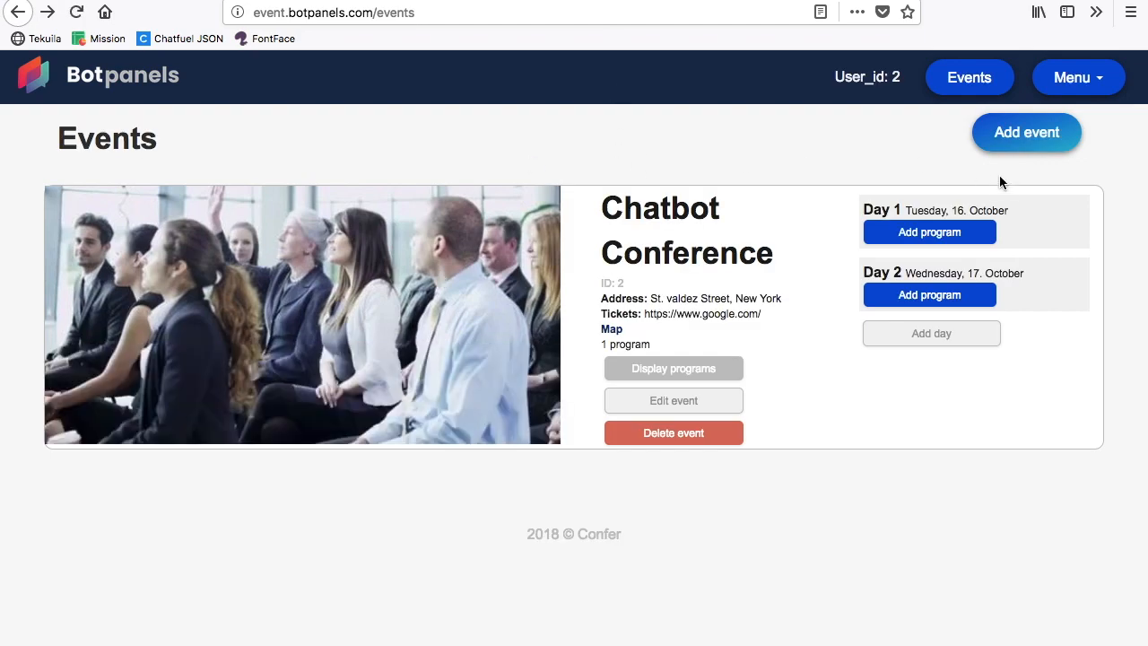
Step: Start a new program for Day 1 of the Chatbot Conference and attach audience2.jpg as its program image
{"action": "left_click", "coordinate": [942, 240]}
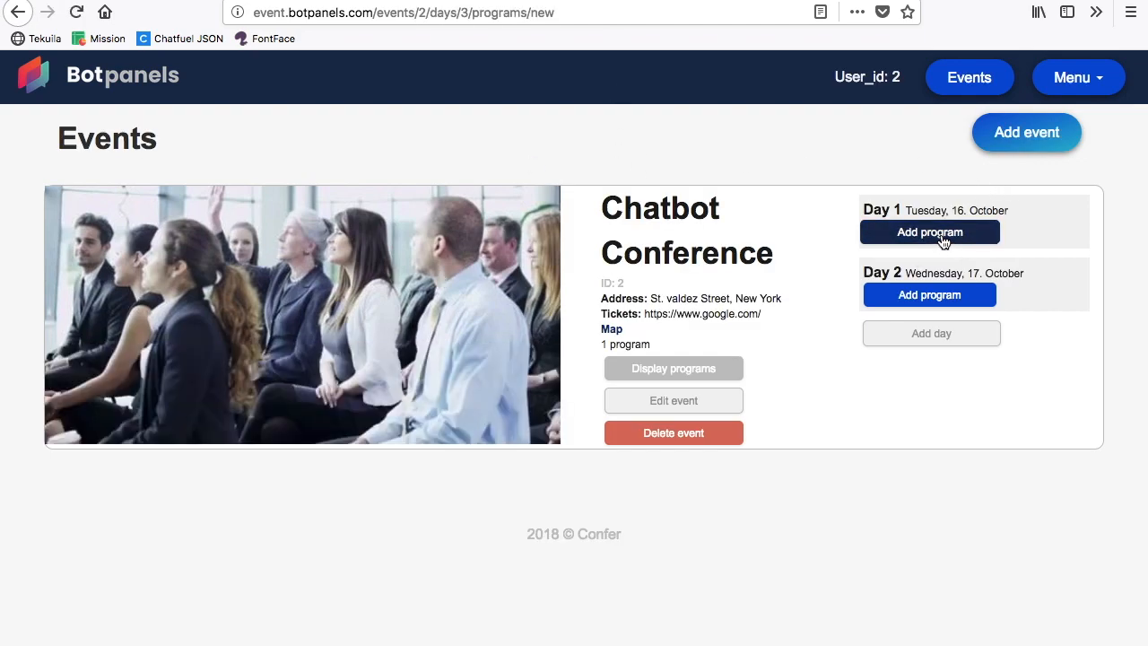
{"action": "left_click", "coordinate": [673, 411]}
{"action": "left_click", "coordinate": [493, 201]}
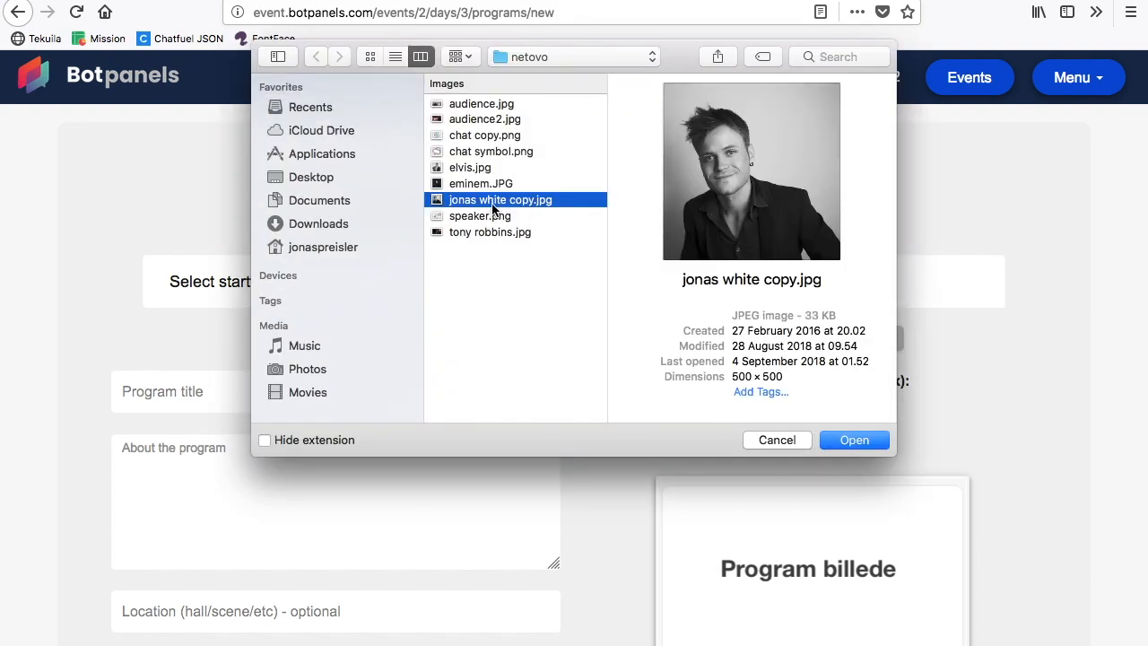
{"action": "left_click", "coordinate": [523, 135]}
{"action": "key", "text": "Down"}
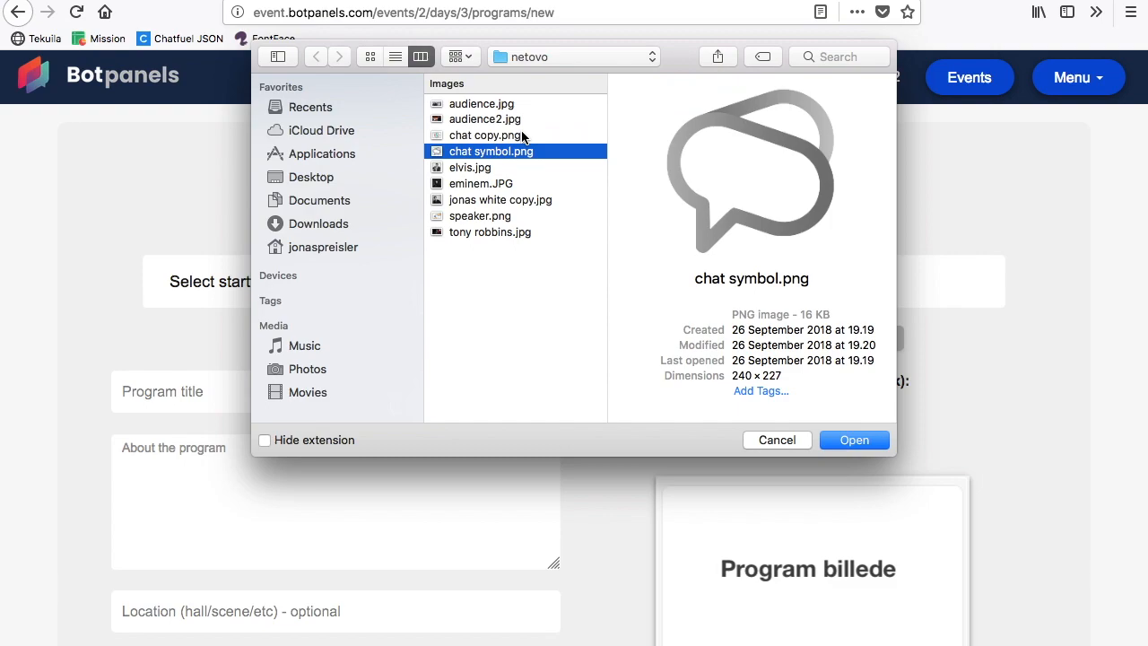
{"action": "key", "text": "Up"}
{"action": "key", "text": "Up"}
{"action": "key", "text": "Return"}
Step: Show the fallback time selectors and set the program's start time to 14:00
{"action": "left_click", "coordinate": [727, 303]}
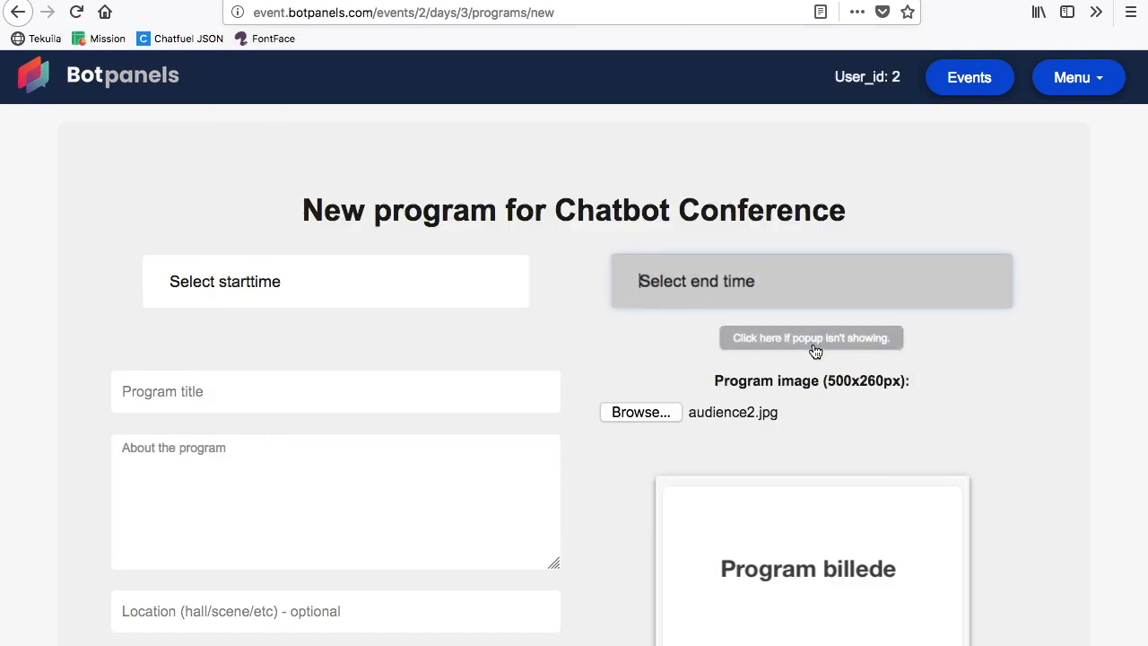
{"action": "left_click", "coordinate": [811, 338]}
{"action": "scroll", "coordinate": [818, 354], "scroll_direction": "down", "scroll_amount": 3}
{"action": "left_click", "coordinate": [726, 310]}
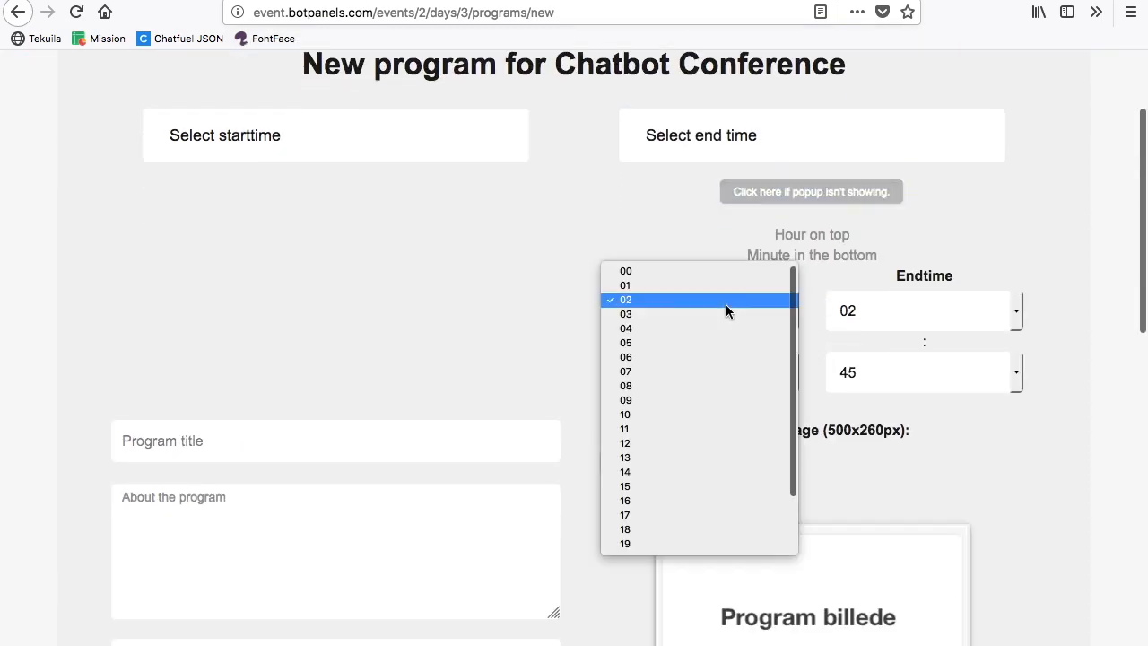
{"action": "left_click", "coordinate": [705, 473]}
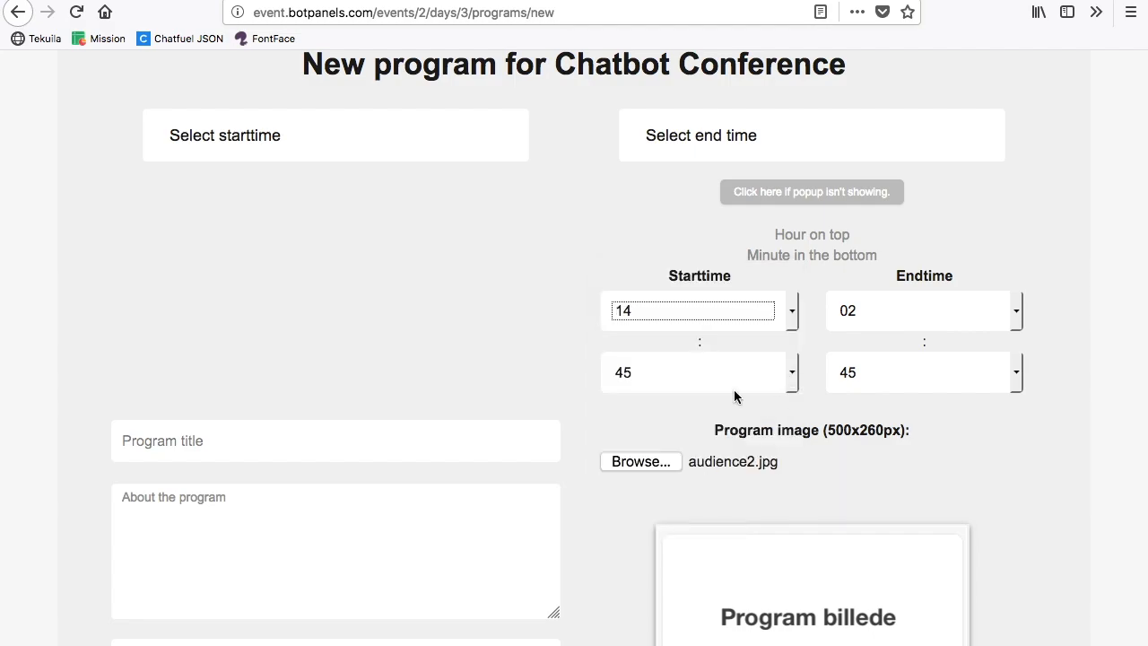
{"action": "left_click", "coordinate": [734, 376]}
{"action": "scroll", "coordinate": [714, 179], "scroll_direction": "up", "scroll_amount": 5}
{"action": "left_click", "coordinate": [716, 87]}
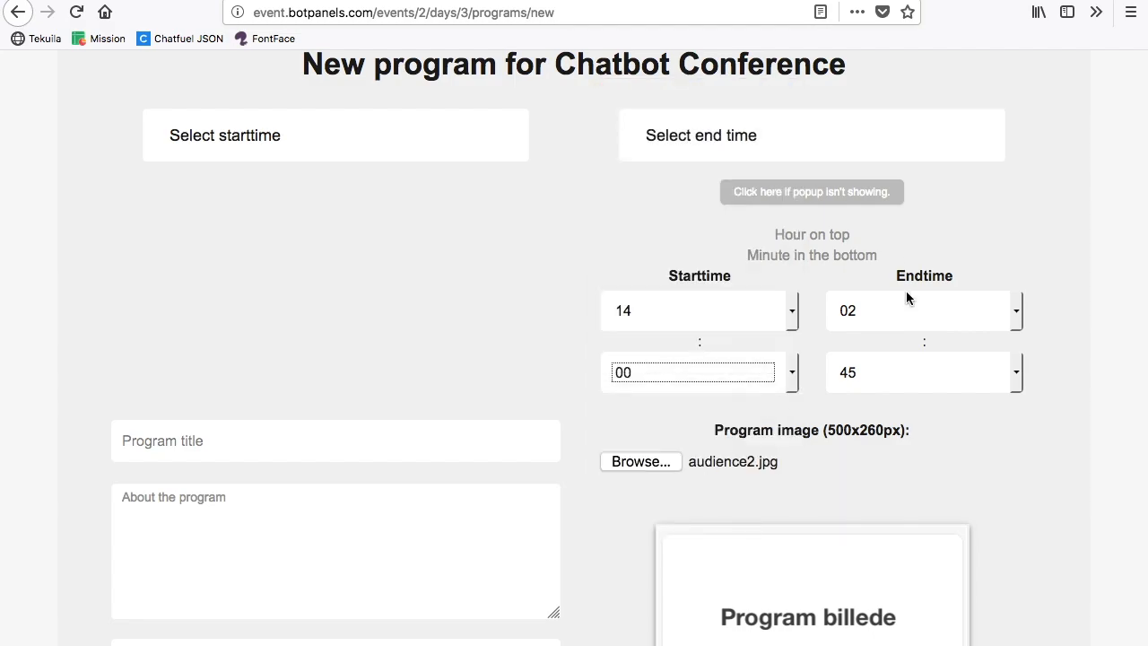
Step: Set the program's end time to 15:00
{"action": "left_click", "coordinate": [904, 302]}
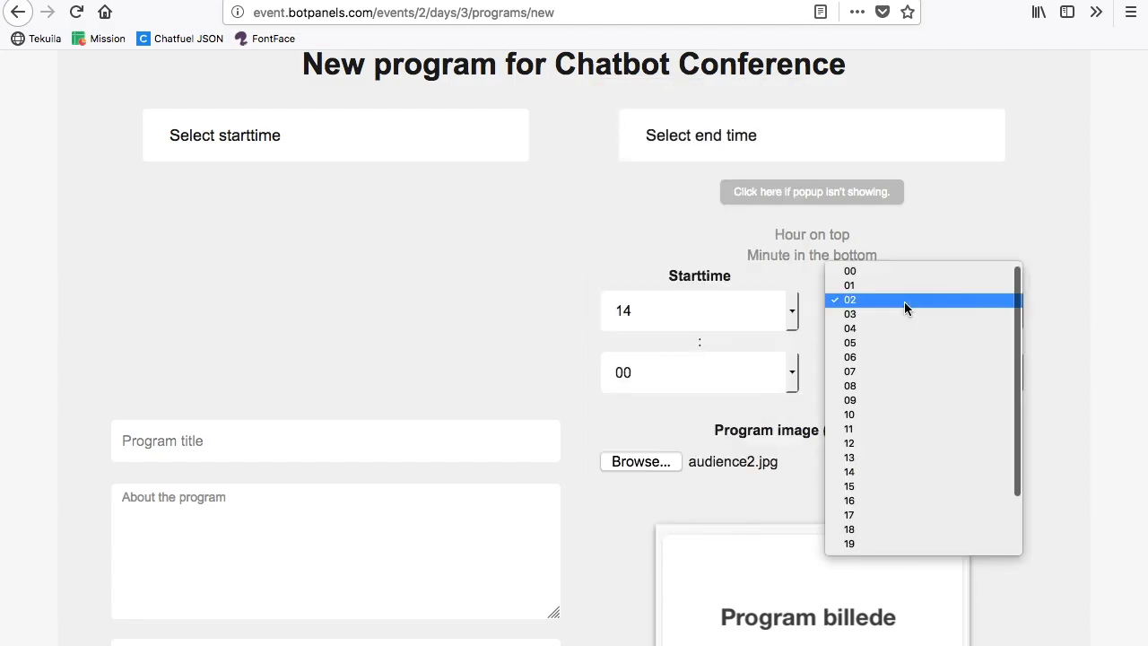
{"action": "left_click", "coordinate": [908, 486]}
{"action": "left_click", "coordinate": [901, 377]}
{"action": "scroll", "coordinate": [884, 225], "scroll_direction": "up", "scroll_amount": 9}
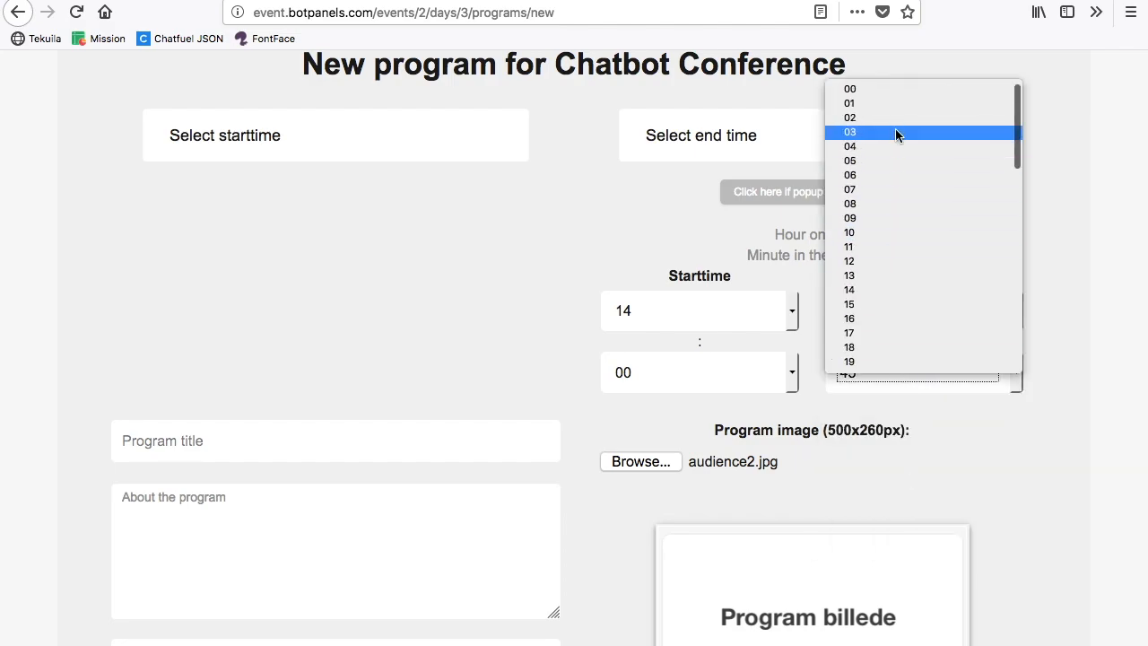
{"action": "left_click", "coordinate": [846, 90]}
Step: Title the program "The secrets behind selling chatbots."
{"action": "left_click", "coordinate": [424, 446]}
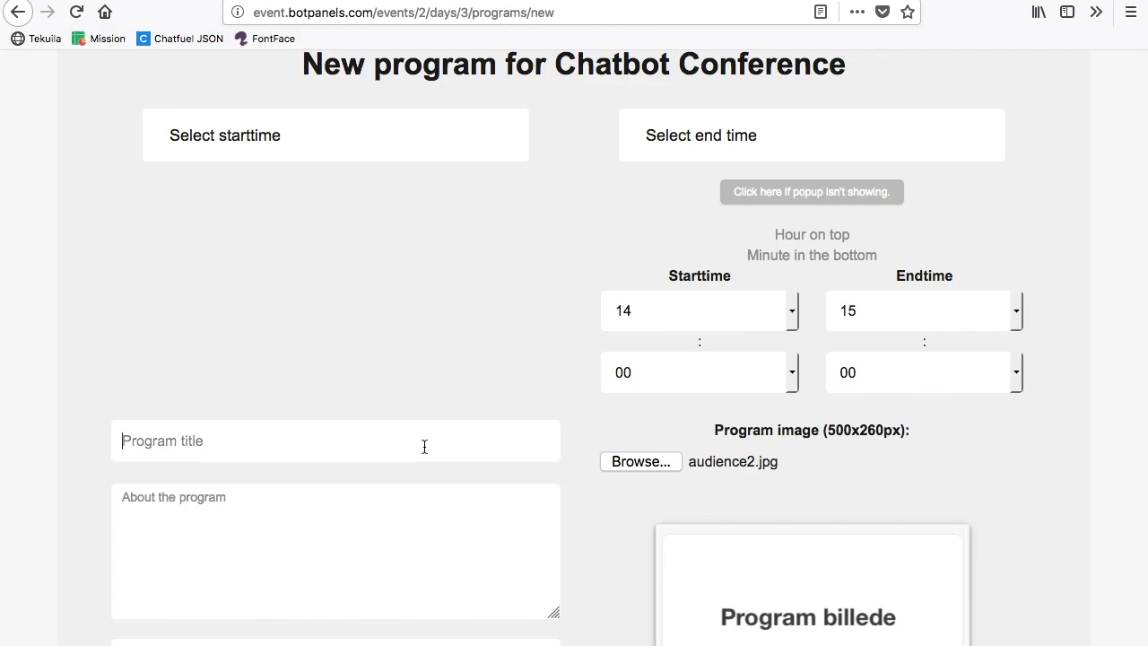
{"action": "type", "text": "T"}
{"action": "key", "text": "BackSpace"}
{"action": "type", "text": "Learn the se"}
{"action": "key", "text": "ctrl+a"}
{"action": "type", "text": "The se"}
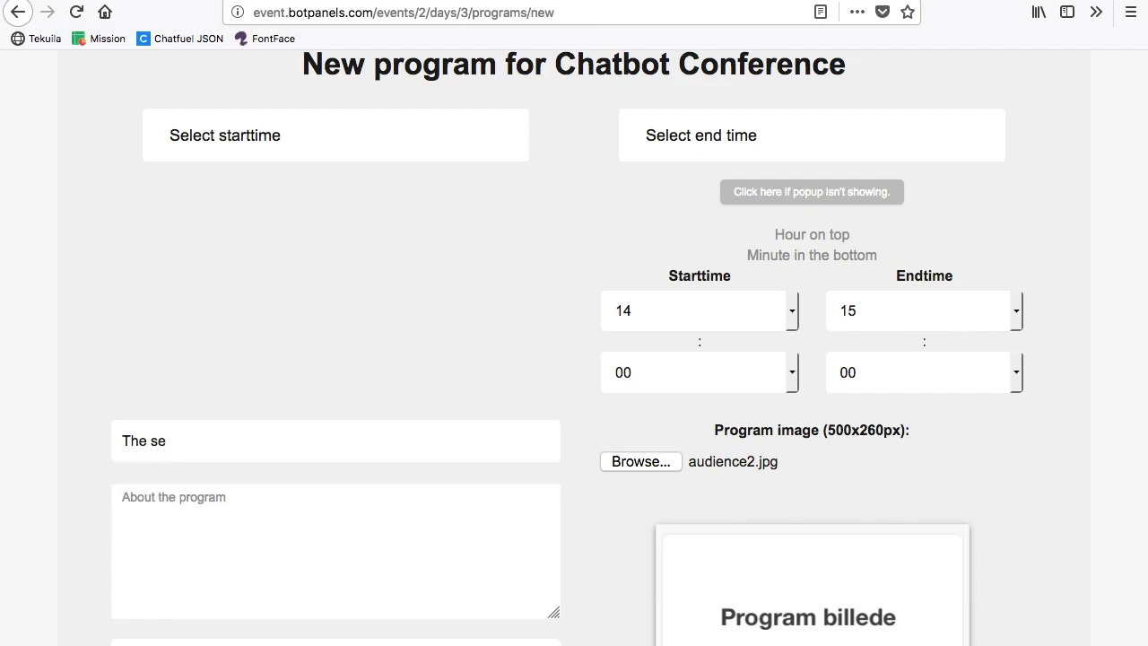
{"action": "type", "text": "crets behing"}
{"action": "type", "text": " see"}
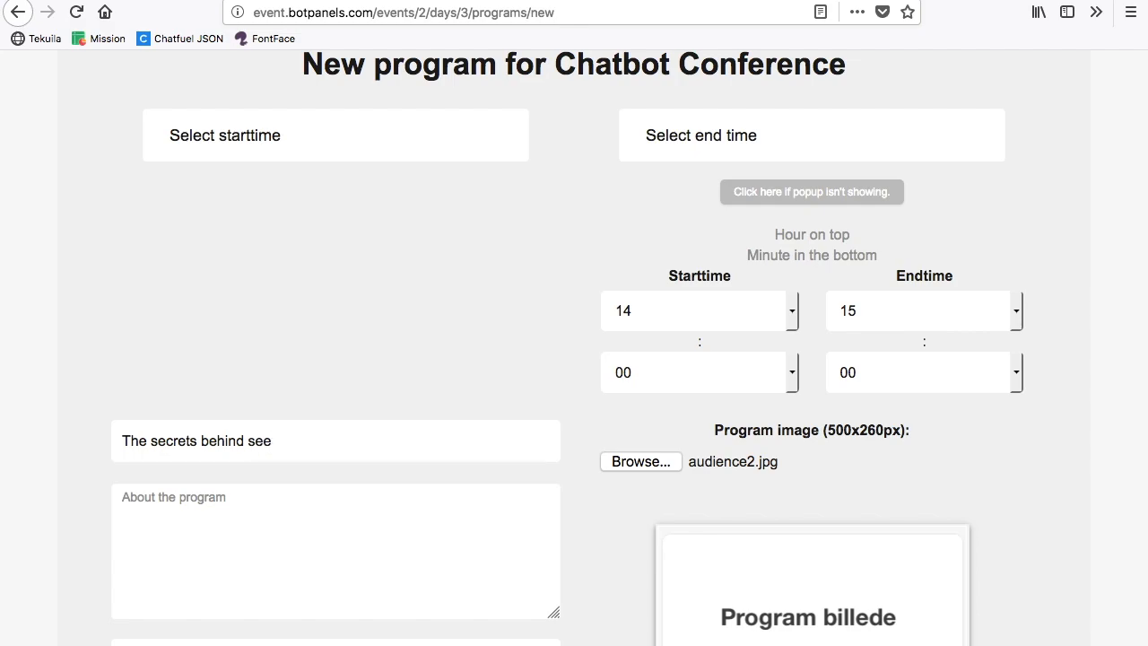
{"action": "key", "text": "BackSpace"}
{"action": "type", "text": "lling chatbots"}
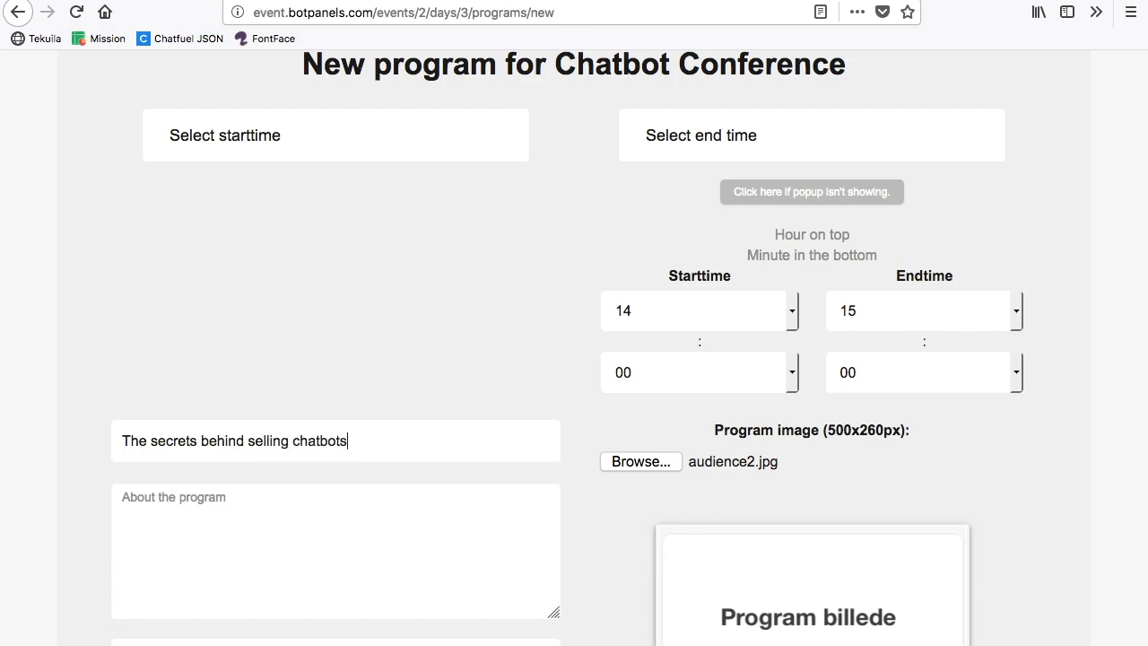
Step: Copy the program title into the program's description
{"action": "key", "text": "ctrl+a"}
{"action": "key", "text": "ctrl+c"}
{"action": "key", "text": "Tab"}
{"action": "key", "text": "ctrl+v"}
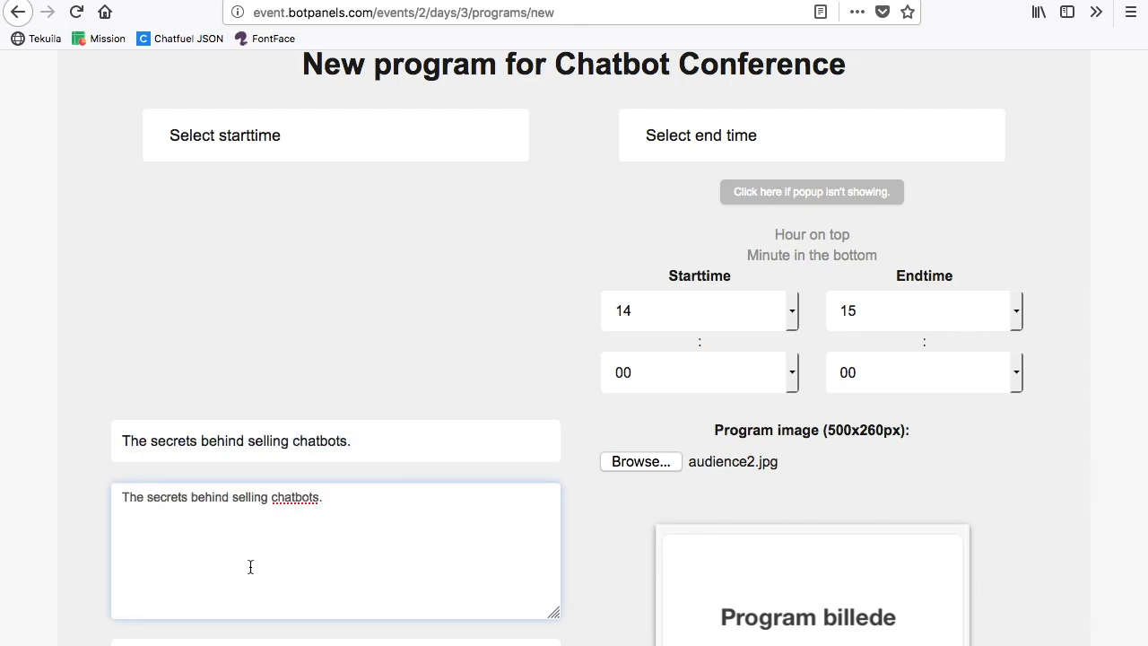
Step: Set the program's location to Room 3 and its place in the row to 2
{"action": "scroll", "coordinate": [297, 390], "scroll_direction": "down", "scroll_amount": 3}
{"action": "key", "text": "Tab"}
{"action": "type", "text": "Room 3"}
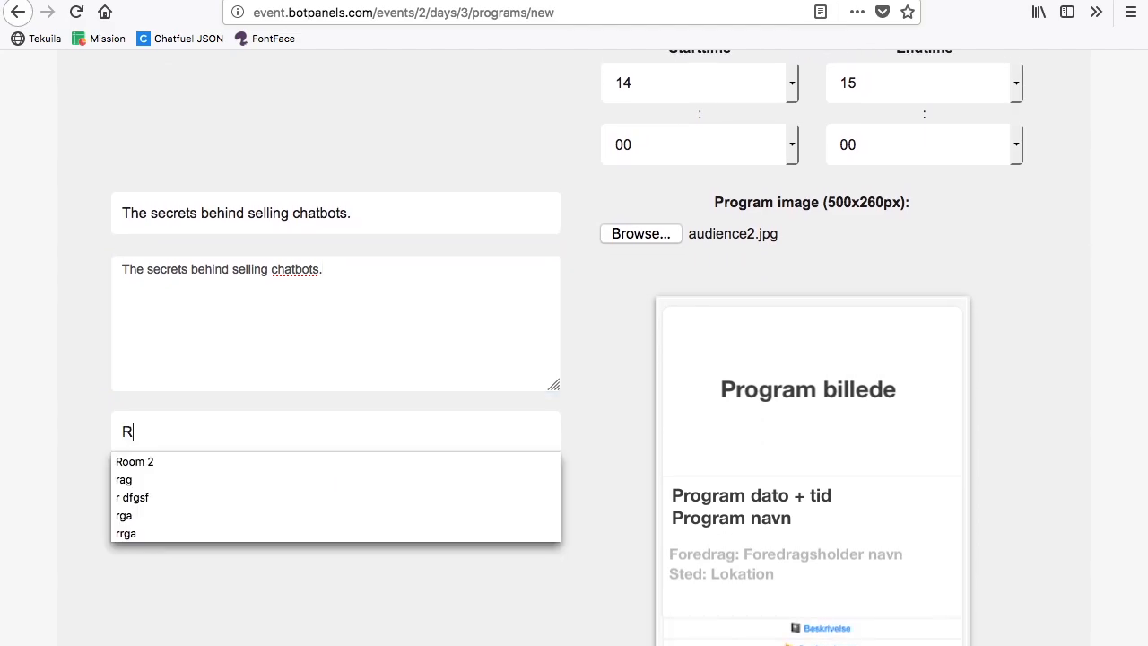
{"action": "left_click", "coordinate": [210, 497]}
{"action": "left_click", "coordinate": [188, 570]}
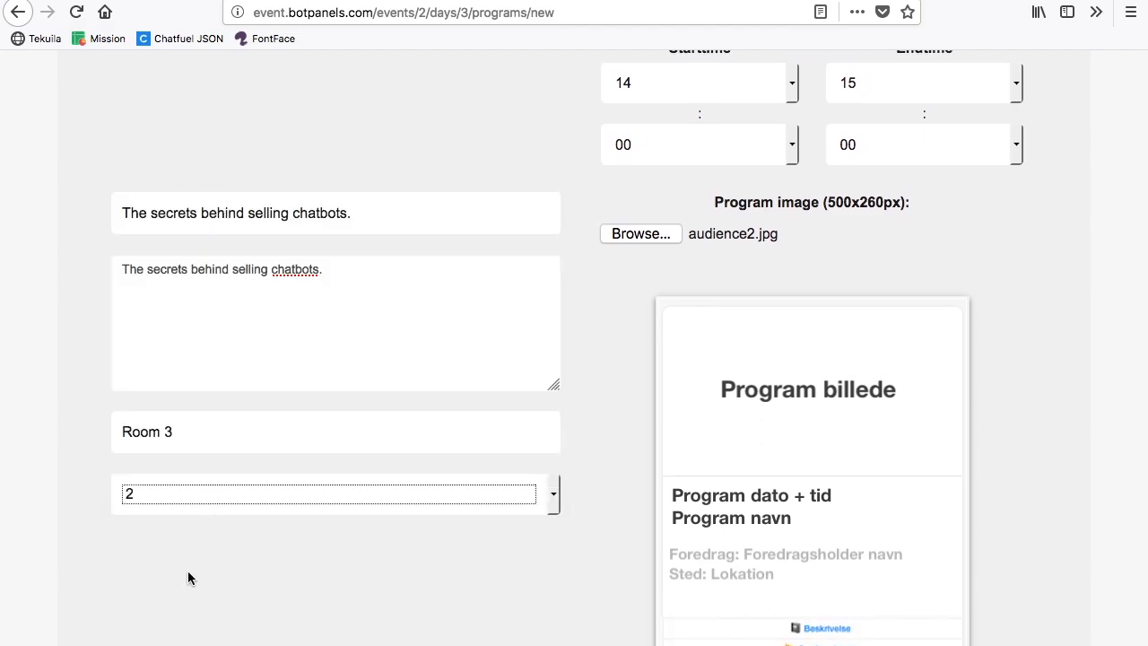
Step: Enter the speaker's name as Elvis Presley with the description "Good singer."
{"action": "scroll", "coordinate": [187, 570], "scroll_direction": "down", "scroll_amount": 6}
{"action": "scroll", "coordinate": [188, 578], "scroll_direction": "down", "scroll_amount": 3}
{"action": "left_click", "coordinate": [583, 485]}
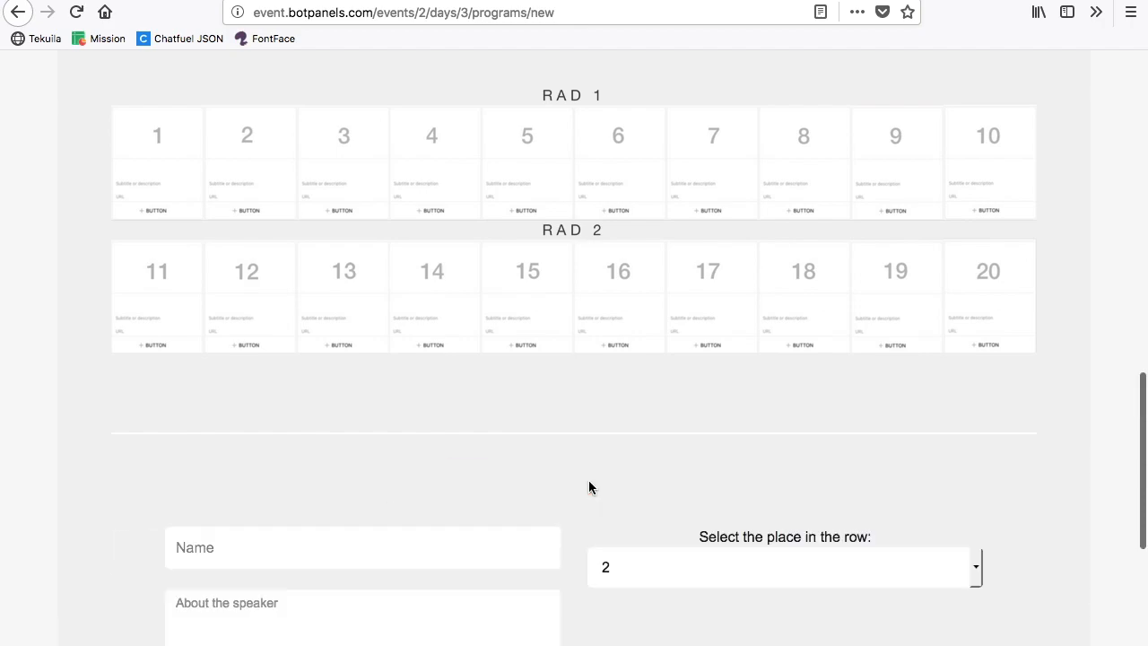
{"action": "scroll", "coordinate": [422, 222], "scroll_direction": "down", "scroll_amount": 4}
{"action": "left_click", "coordinate": [361, 156]}
{"action": "type", "text": "Elvis "}
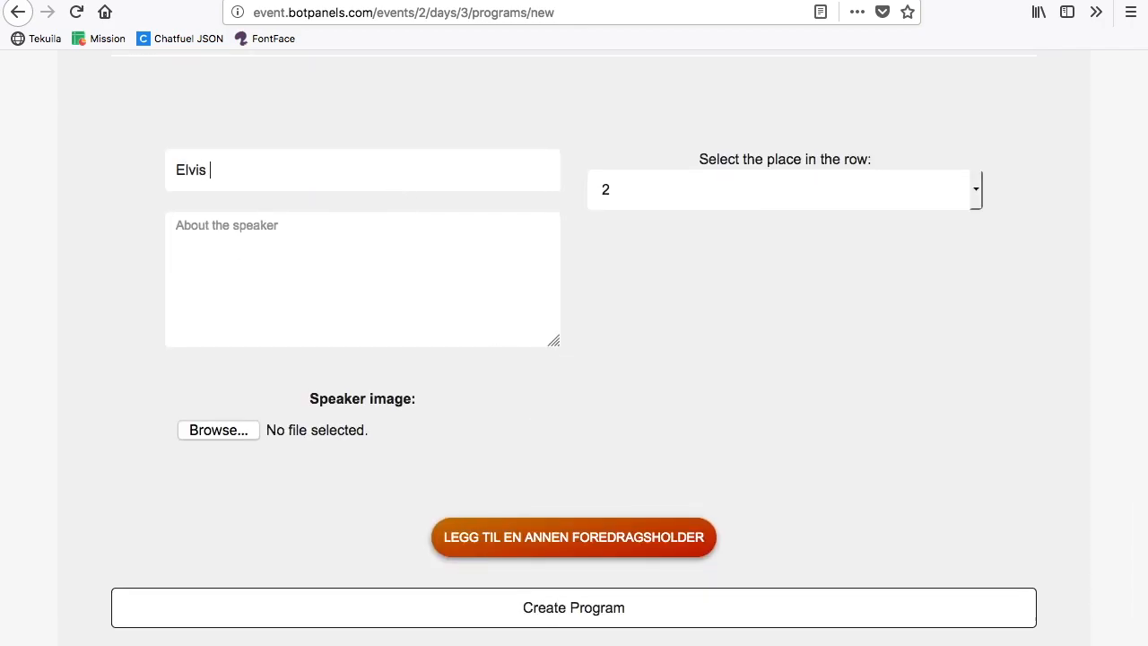
{"action": "type", "text": "Presley"}
{"action": "key", "text": "BackSpace"}
{"action": "type", "text": "ey"}
{"action": "key", "text": "Tab"}
{"action": "type", "text": "Good singer"}
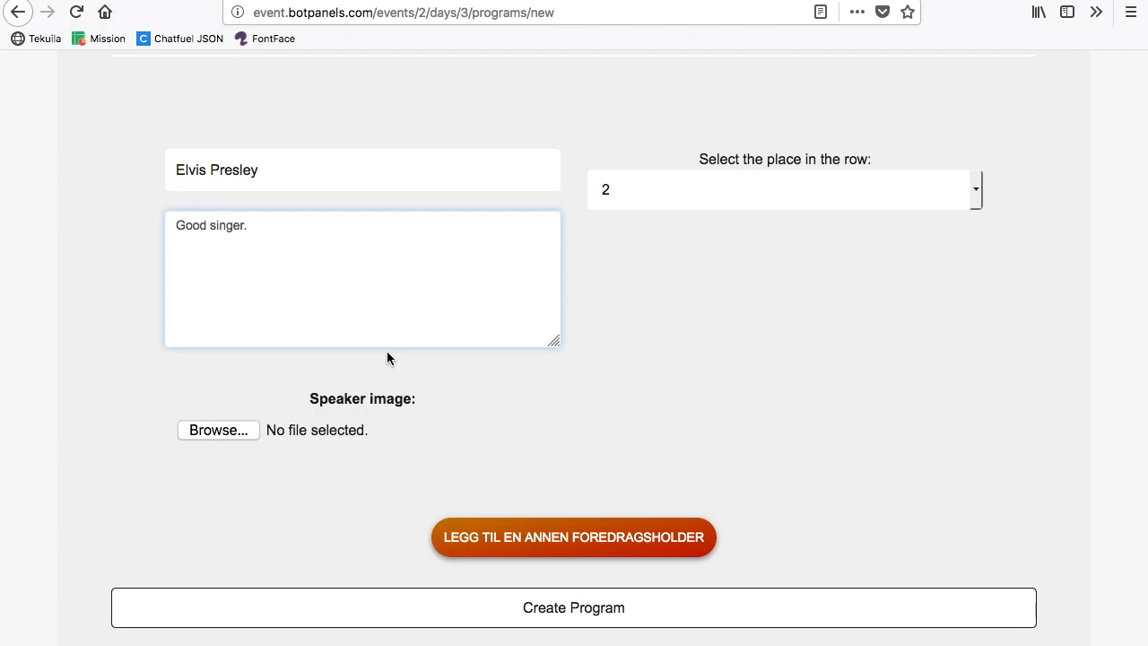
Step: Attach elvis.jpg as the speaker image and create the program
{"action": "left_click", "coordinate": [248, 433]}
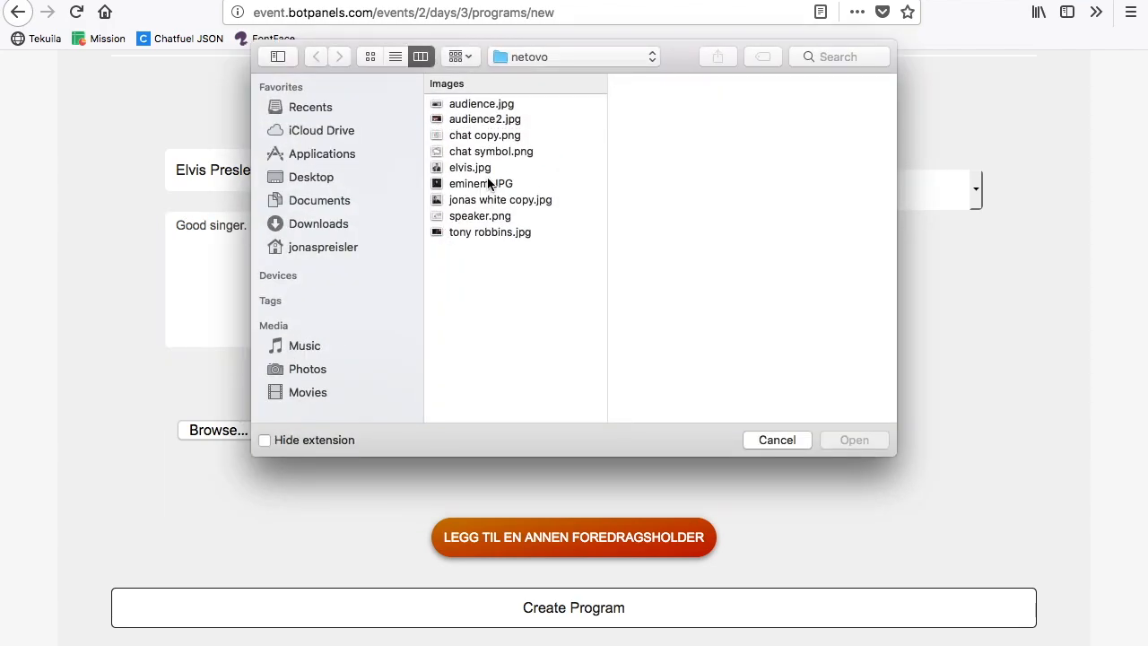
{"action": "left_click", "coordinate": [497, 169]}
{"action": "double_click", "coordinate": [496, 168]}
{"action": "left_click", "coordinate": [610, 623]}
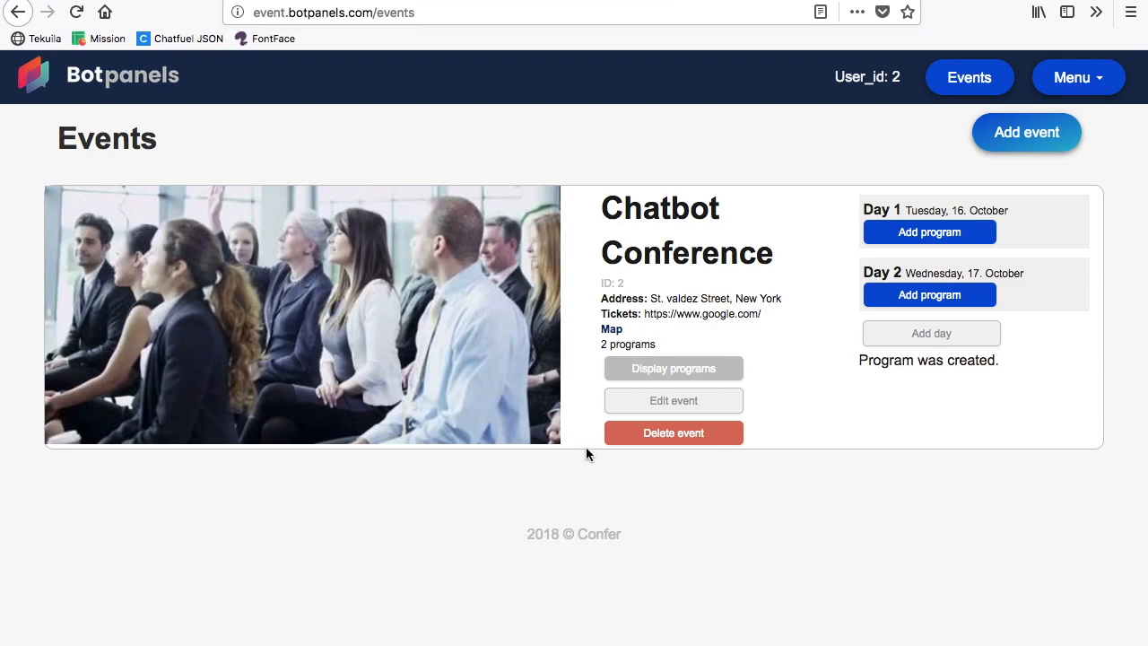
Step: Display the Chatbot Conference programs and try to open the "The secrets behind ..." program, returning to the events list
{"action": "left_click", "coordinate": [660, 370]}
{"action": "scroll", "coordinate": [657, 377], "scroll_direction": "down", "scroll_amount": 5}
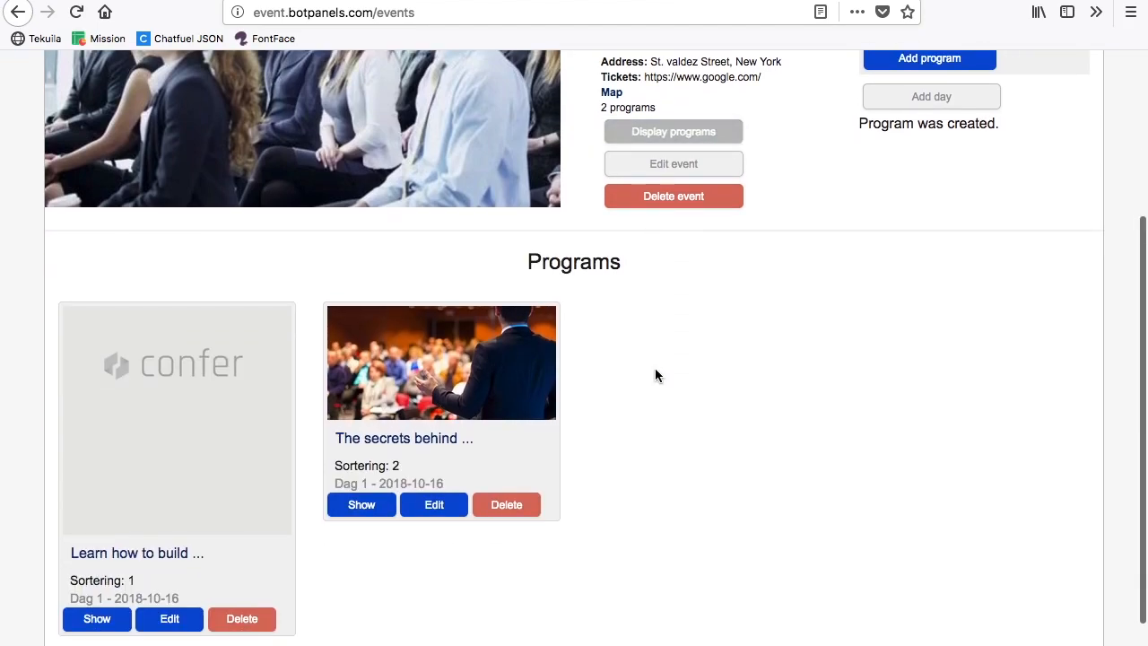
{"action": "left_click", "coordinate": [475, 393]}
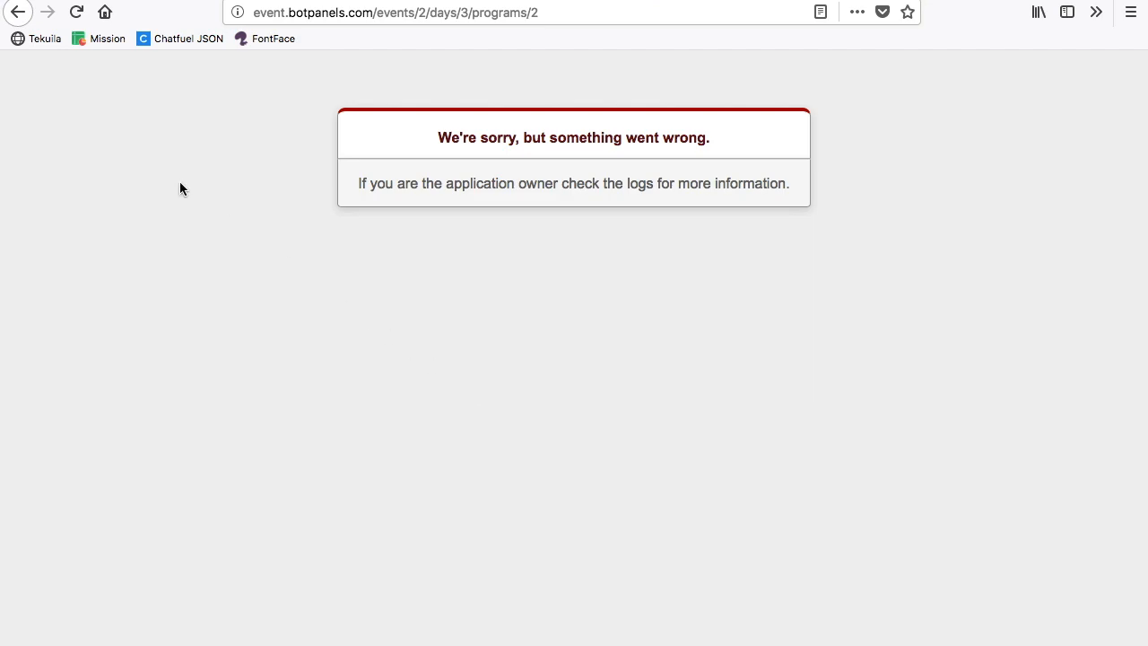
{"action": "left_click", "coordinate": [18, 12]}
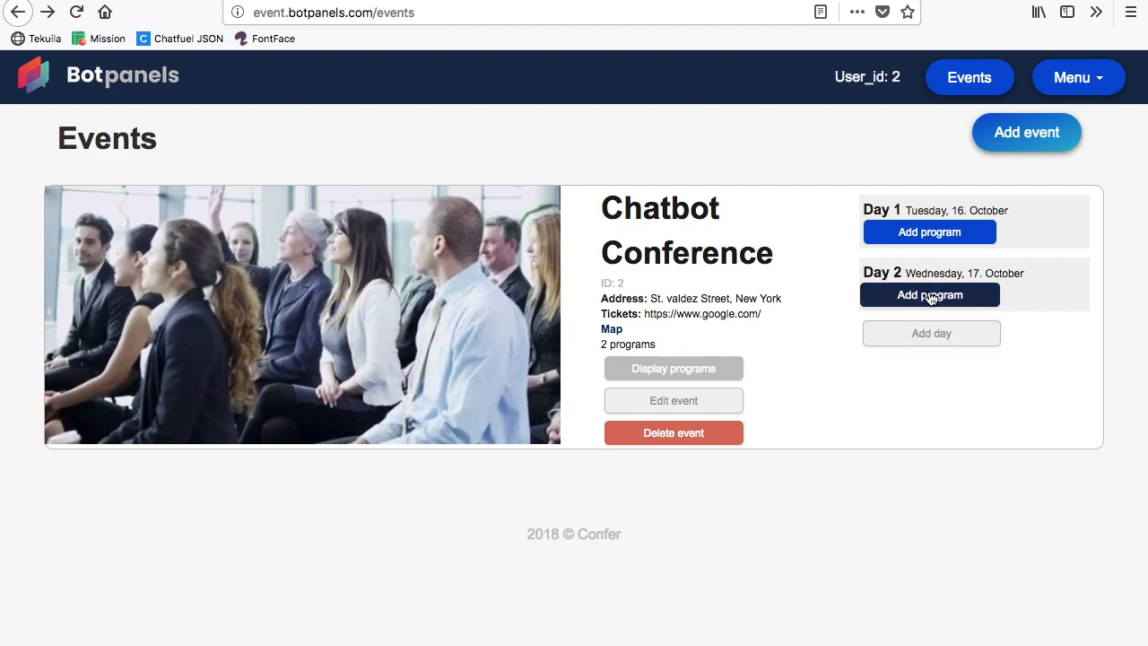
Step: Add 18 October 2018 as a further day of the Chatbot Conference and return to the events list
{"action": "left_click", "coordinate": [942, 346]}
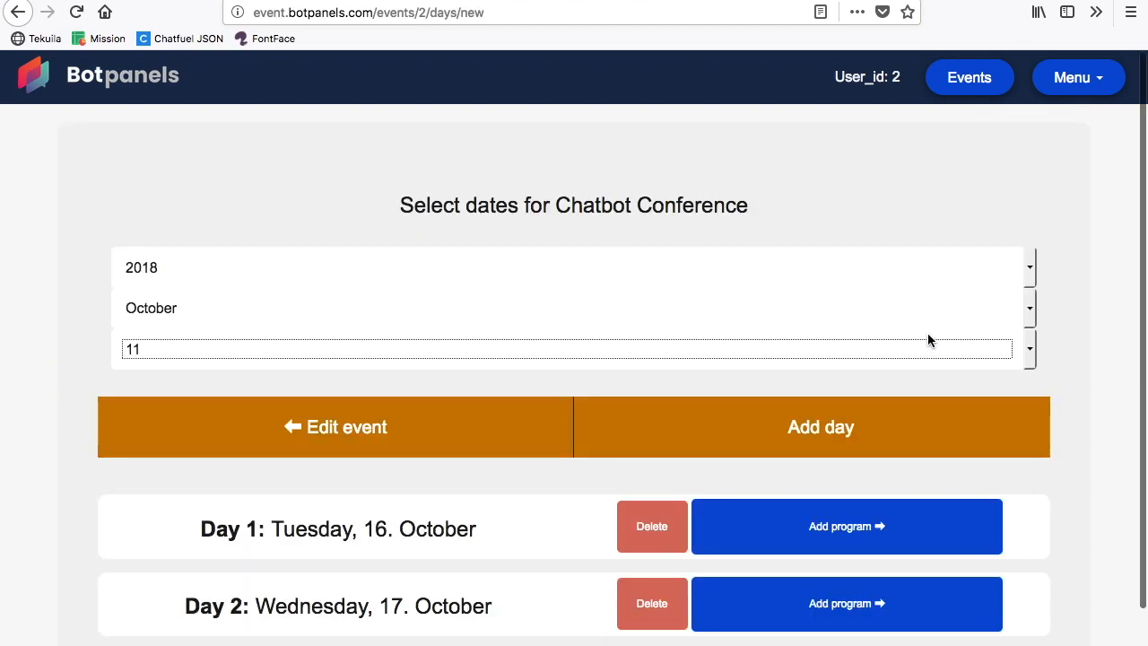
{"action": "left_click", "coordinate": [930, 339]}
{"action": "left_click", "coordinate": [962, 334]}
{"action": "left_click", "coordinate": [641, 348]}
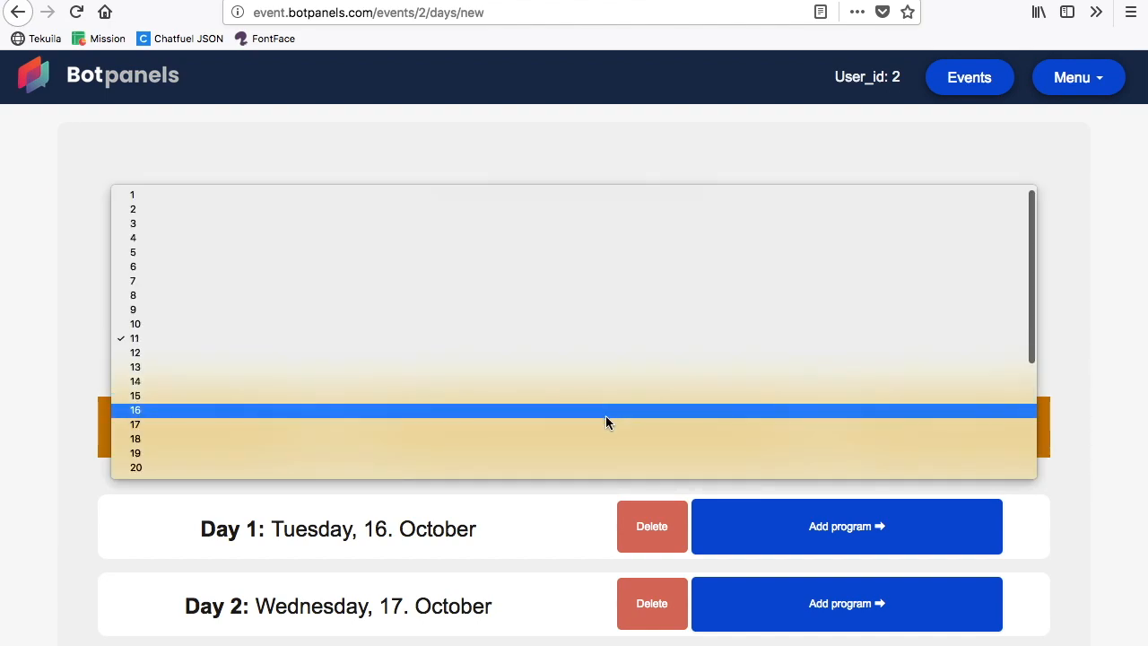
{"action": "left_click", "coordinate": [585, 439]}
{"action": "left_click", "coordinate": [894, 426]}
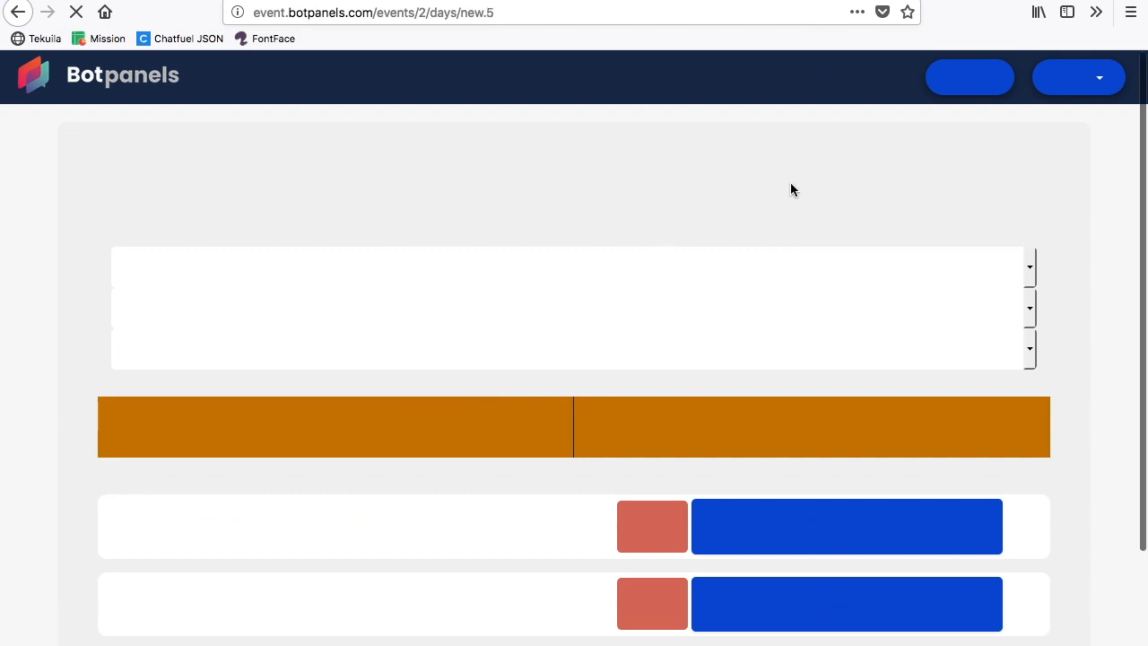
{"action": "scroll", "coordinate": [791, 188], "scroll_direction": "down", "scroll_amount": 3}
{"action": "scroll", "coordinate": [790, 188], "scroll_direction": "up", "scroll_amount": 3}
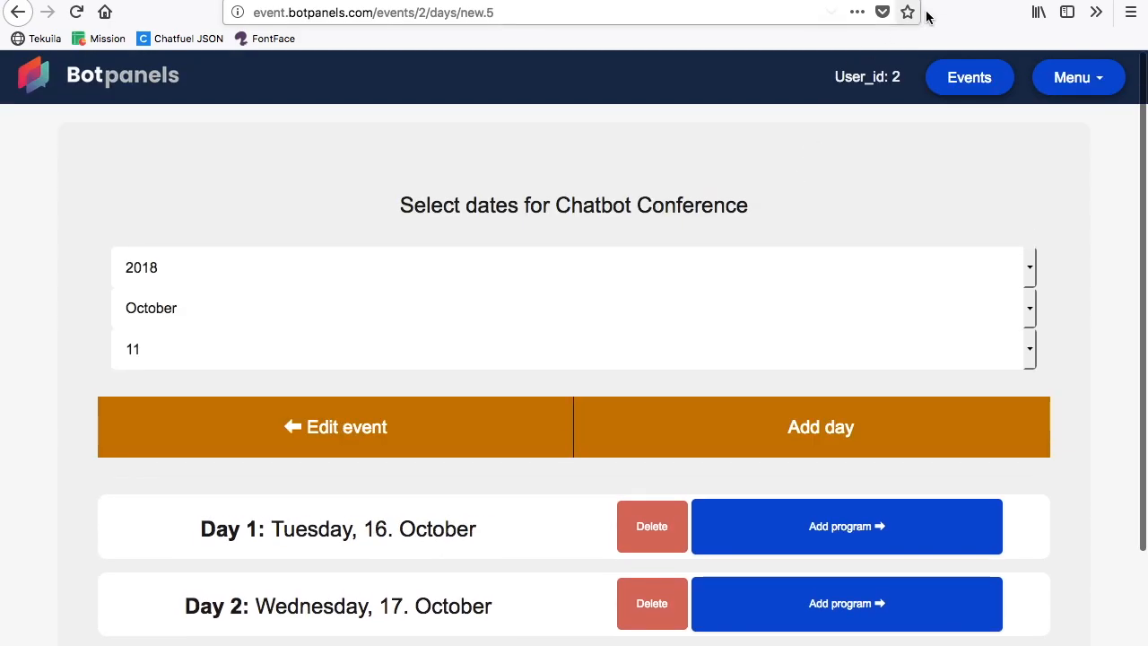
{"action": "left_click", "coordinate": [961, 83]}
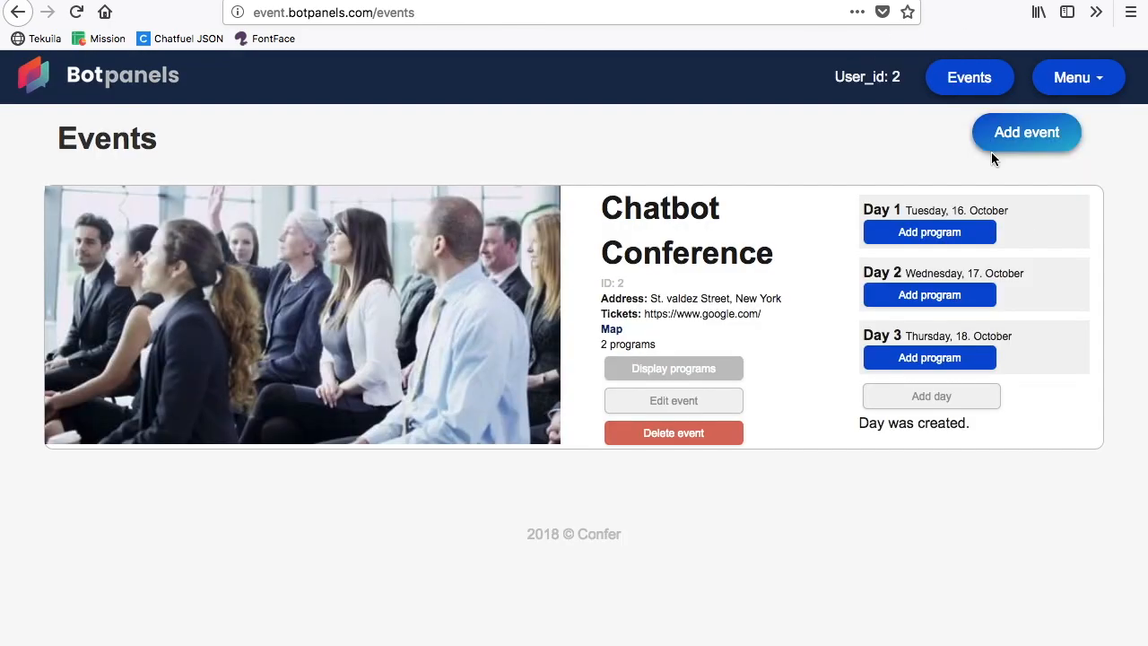
Step: View the new event form and the Chatbot Conference overview page, returning to the events list after each
{"action": "left_click", "coordinate": [1039, 142]}
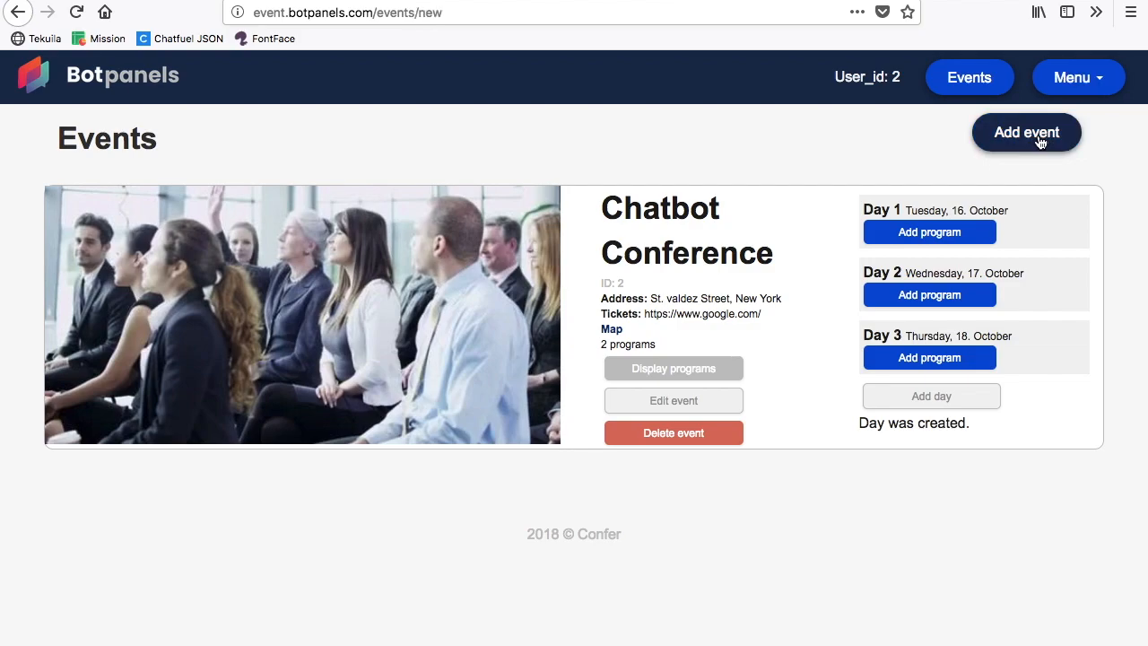
{"action": "left_click", "coordinate": [18, 15]}
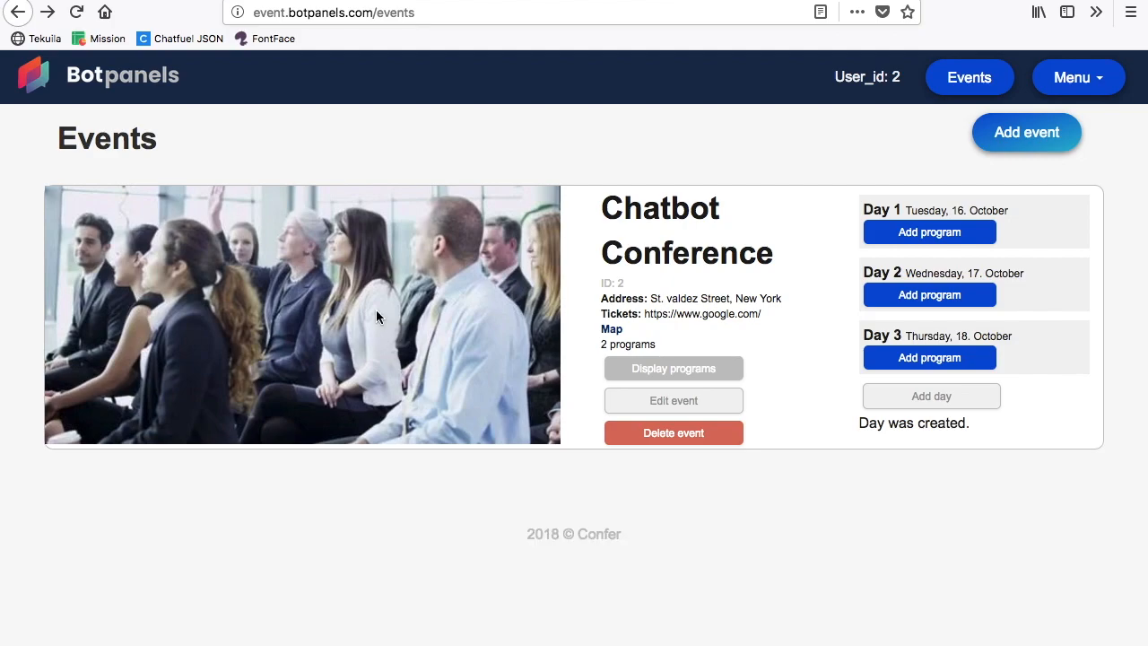
{"action": "left_click", "coordinate": [610, 332]}
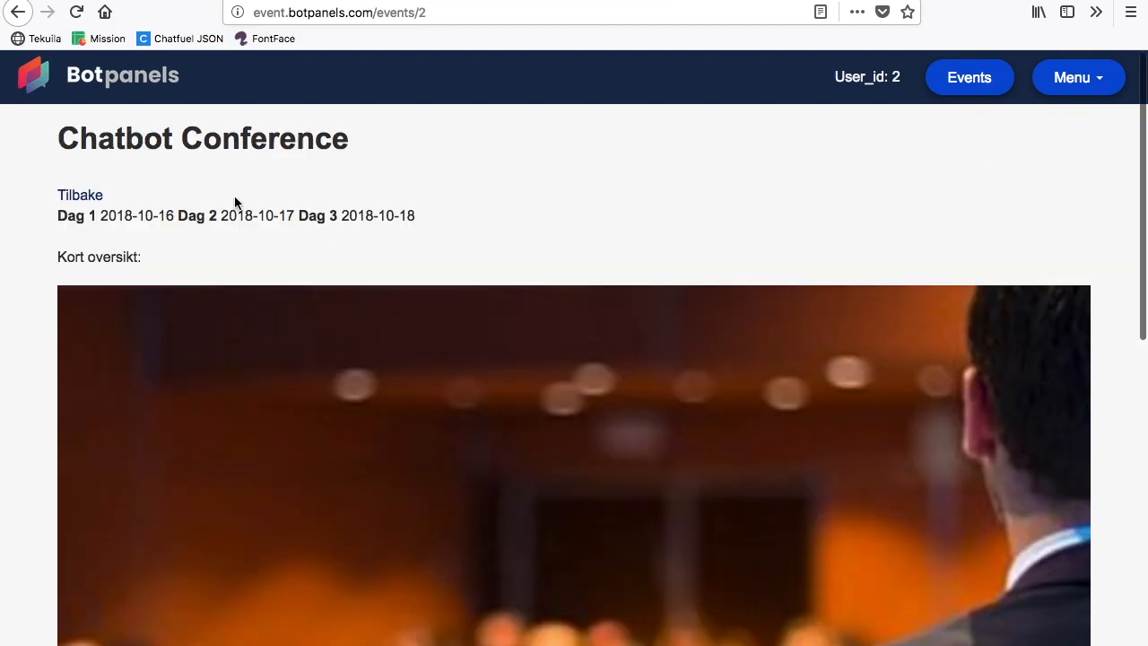
{"action": "scroll", "coordinate": [393, 262], "scroll_direction": "down", "scroll_amount": 10}
{"action": "scroll", "coordinate": [392, 262], "scroll_direction": "up", "scroll_amount": 10}
{"action": "left_click", "coordinate": [18, 12]}
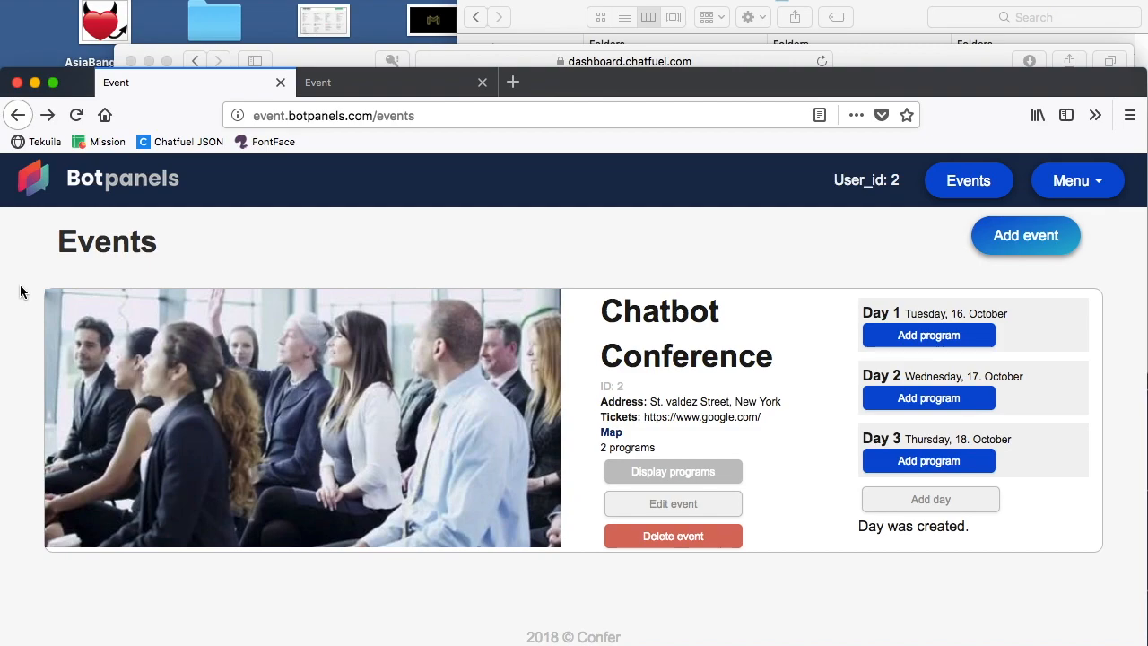
Step: Examine the program overview API addresses and block naming rules on the Botpanels docs page, comparing with the events page
{"action": "left_click", "coordinate": [411, 82]}
{"action": "scroll", "coordinate": [391, 414], "scroll_direction": "down", "scroll_amount": 5}
{"action": "scroll", "coordinate": [391, 414], "scroll_direction": "up", "scroll_amount": 10}
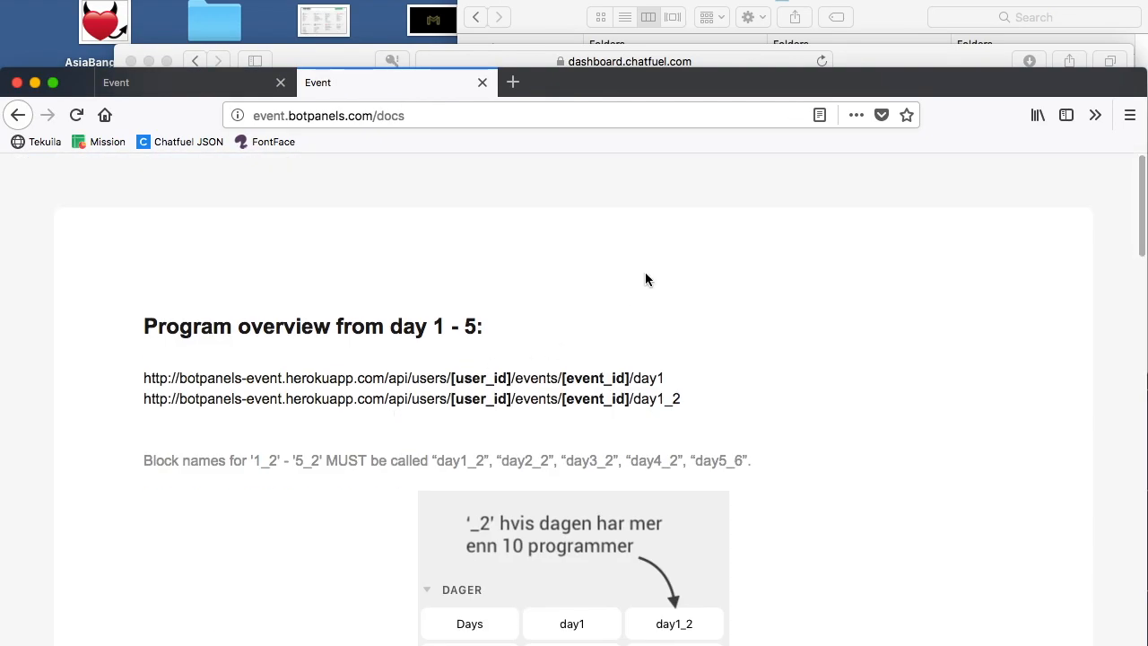
{"action": "left_click", "coordinate": [217, 82]}
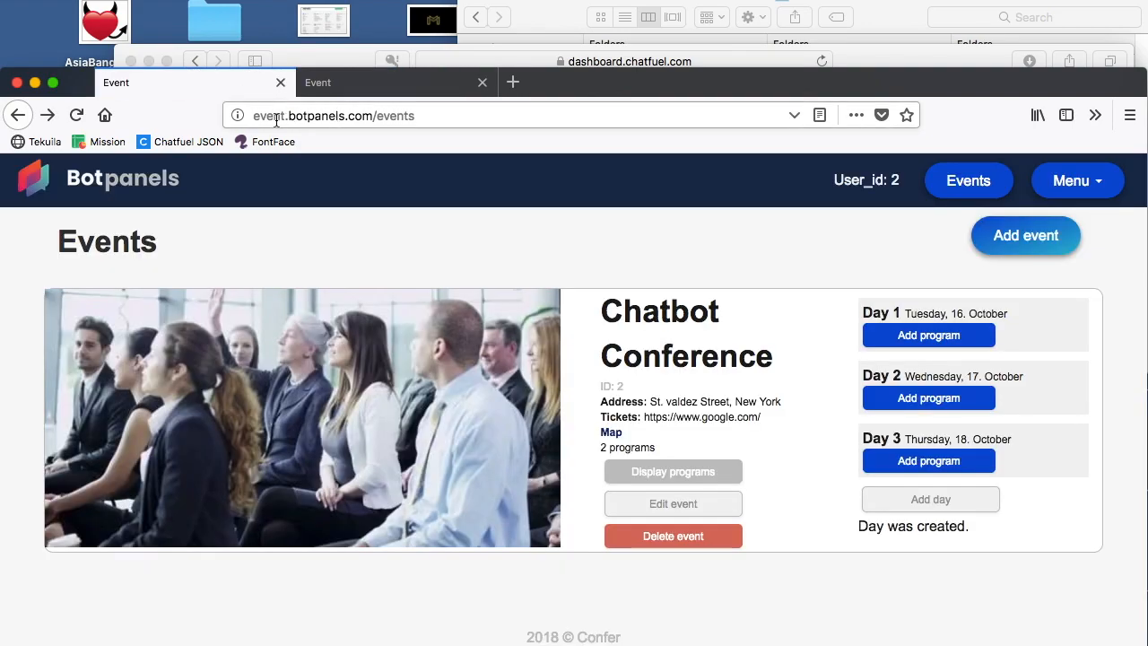
{"action": "left_click", "coordinate": [358, 88]}
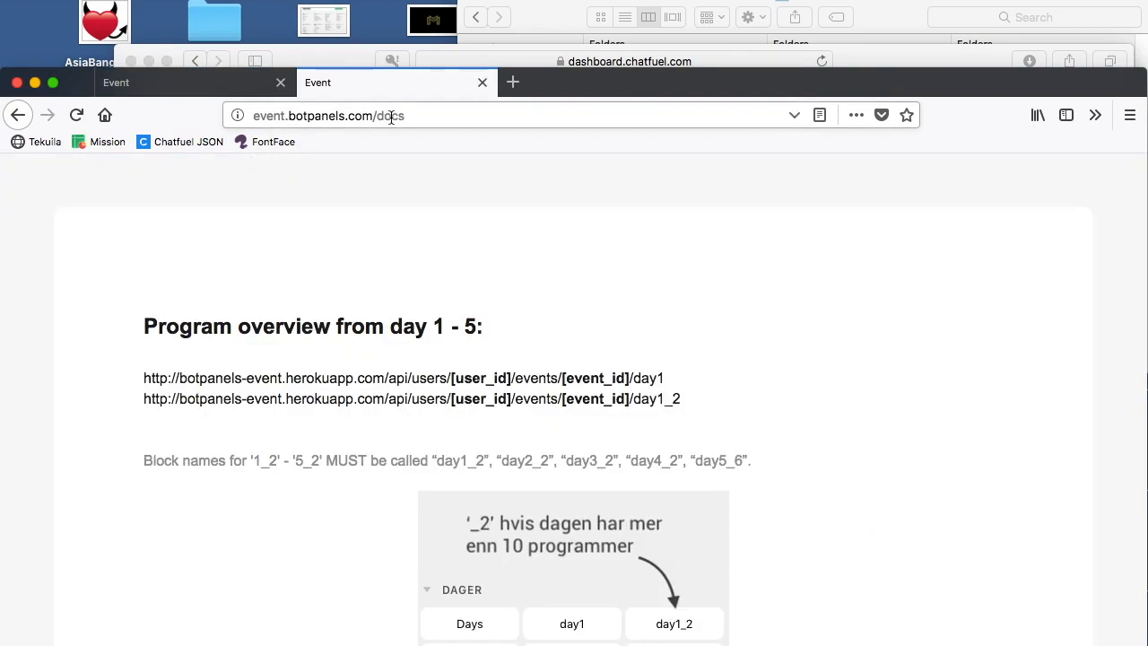
Step: Look through the docs page and copy the day1 address from the program overview section
{"action": "scroll", "coordinate": [439, 304], "scroll_direction": "down", "scroll_amount": 15}
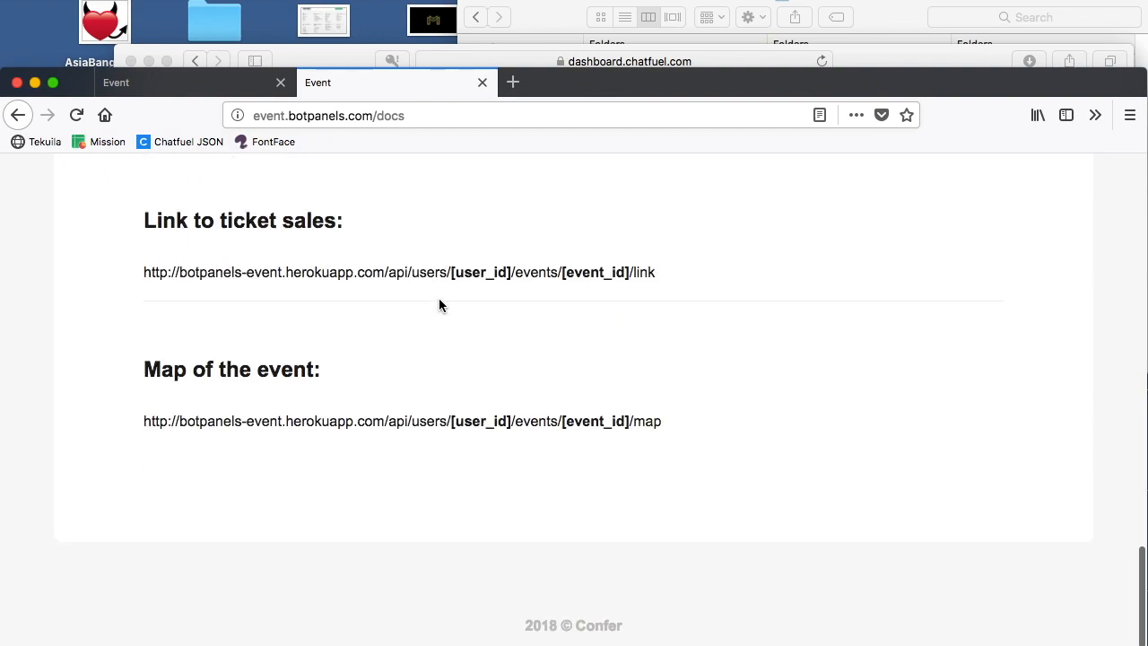
{"action": "scroll", "coordinate": [439, 305], "scroll_direction": "up", "scroll_amount": 15}
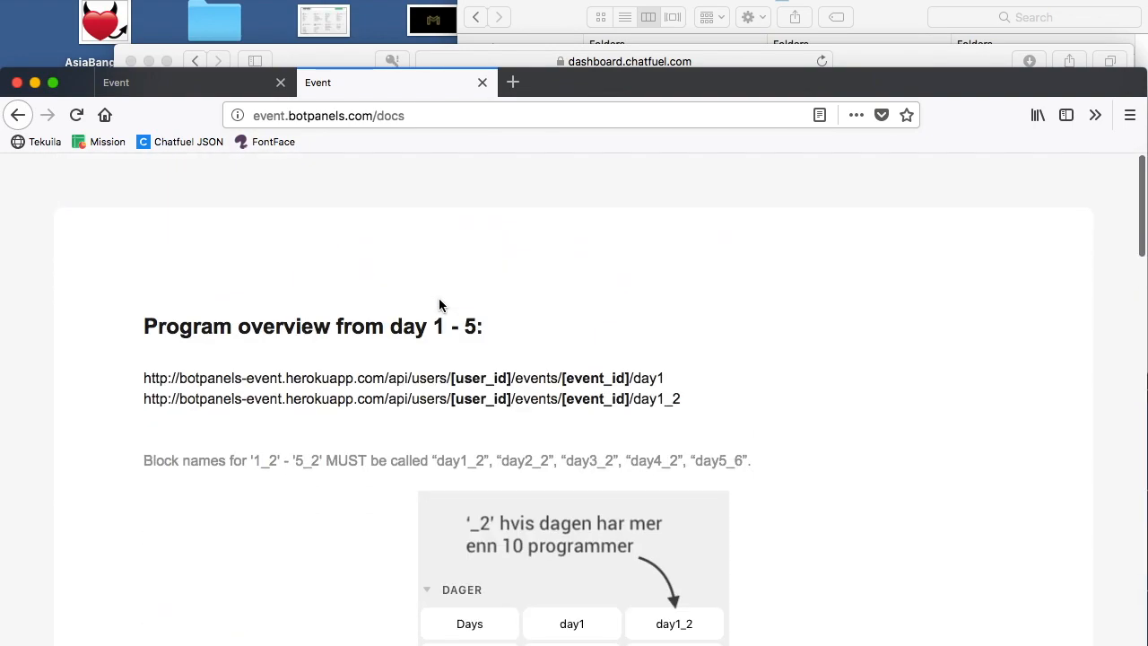
{"action": "triple_click", "coordinate": [453, 377]}
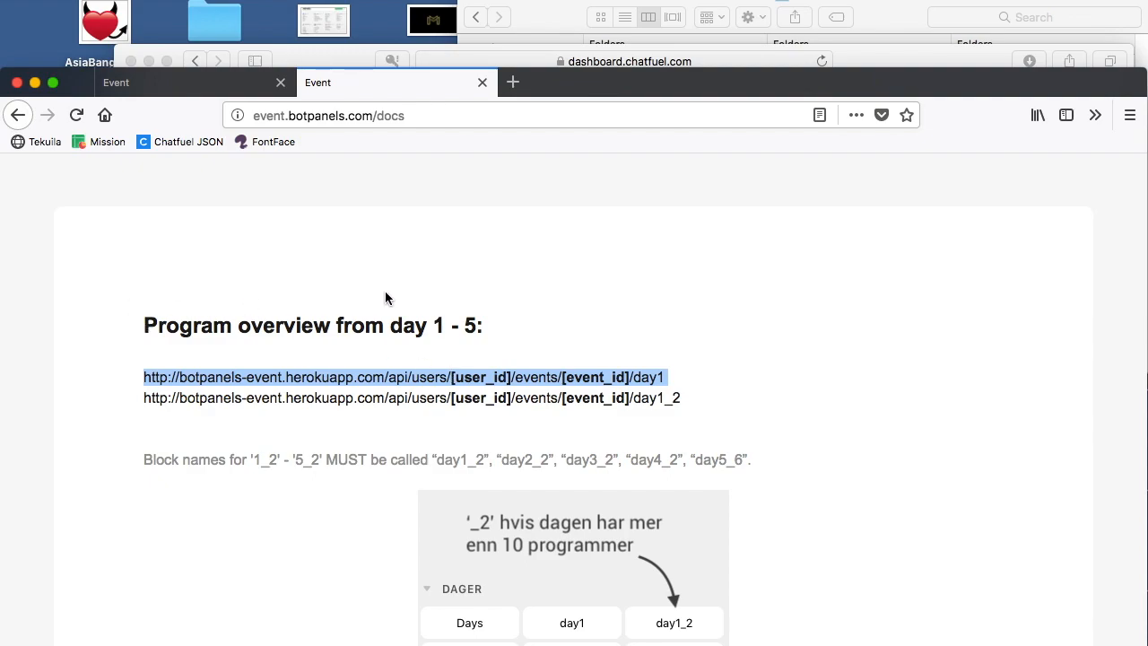
Step: Compare the user_id and event_id placeholders in the docs' day1 address with the user and Chatbot Conference IDs on the events page
{"action": "left_click", "coordinate": [225, 85]}
{"action": "scroll", "coordinate": [484, 337], "scroll_direction": "down", "scroll_amount": 5}
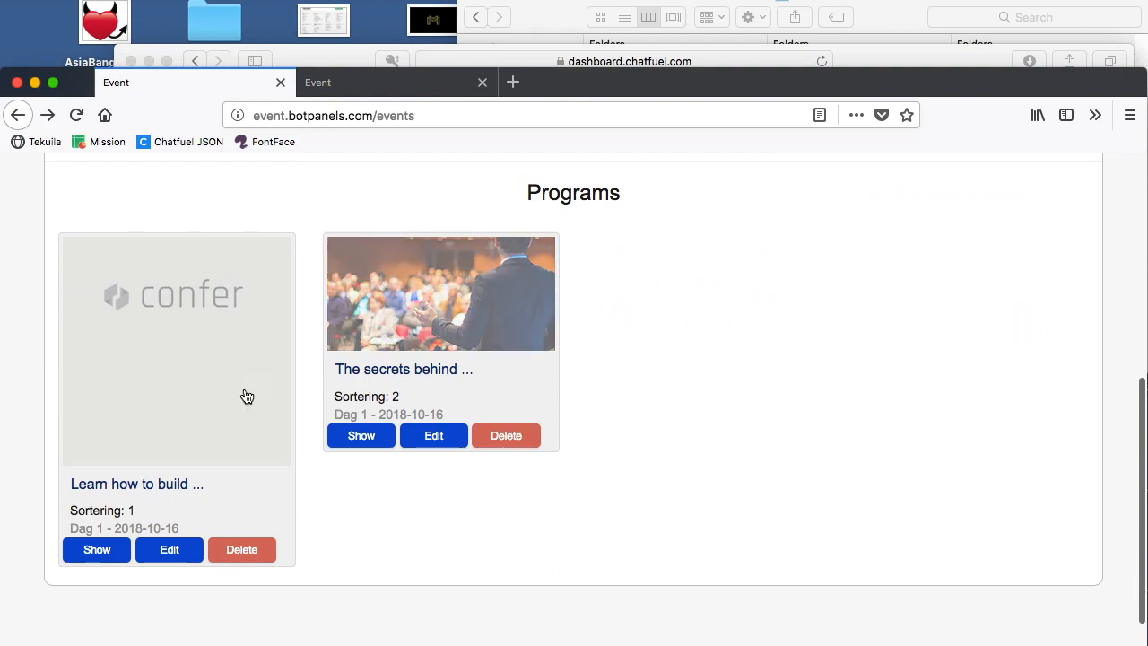
{"action": "scroll", "coordinate": [486, 308], "scroll_direction": "up", "scroll_amount": 5}
{"action": "left_click", "coordinate": [403, 83]}
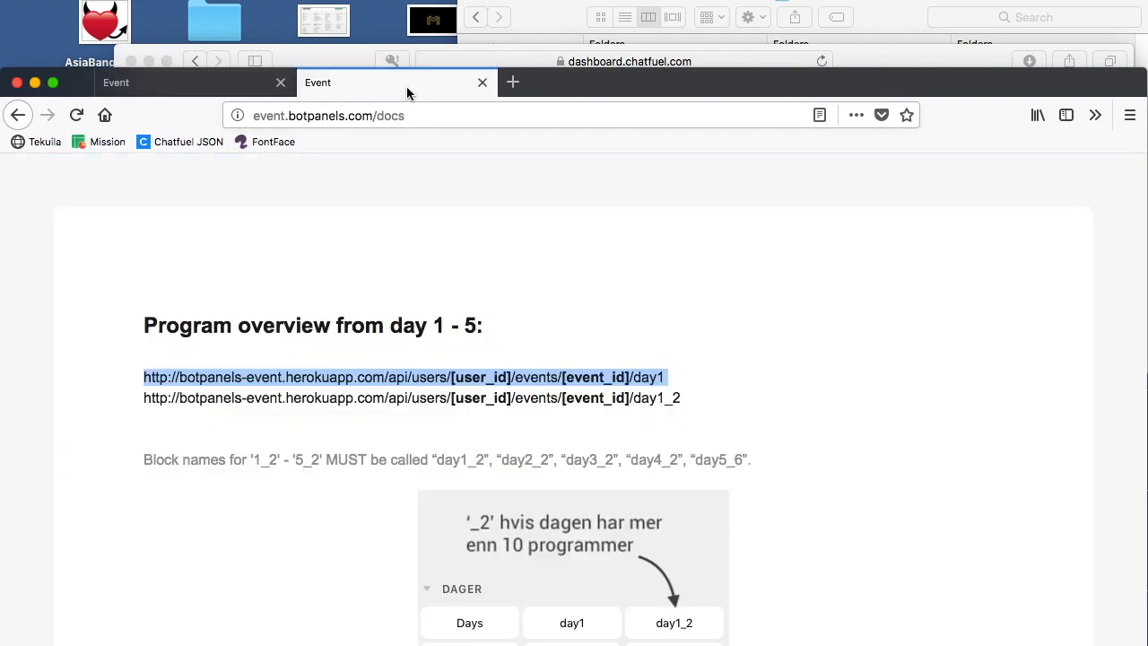
{"action": "left_click_drag", "start_coordinate": [451, 377], "coordinate": [633, 378]}
{"action": "left_click", "coordinate": [236, 84]}
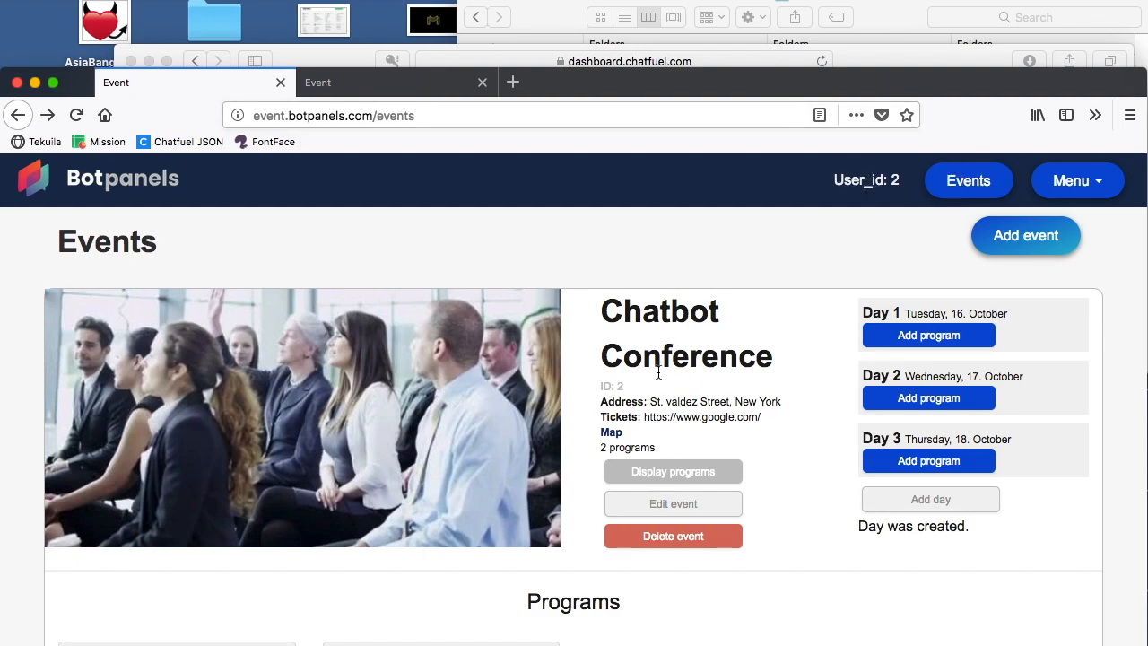
{"action": "left_click_drag", "start_coordinate": [626, 387], "coordinate": [603, 387]}
{"action": "left_click", "coordinate": [631, 385]}
Step: Switch to the Chatfuel dashboard and add a block named "test" to the TEST group
{"action": "left_click", "coordinate": [892, 60]}
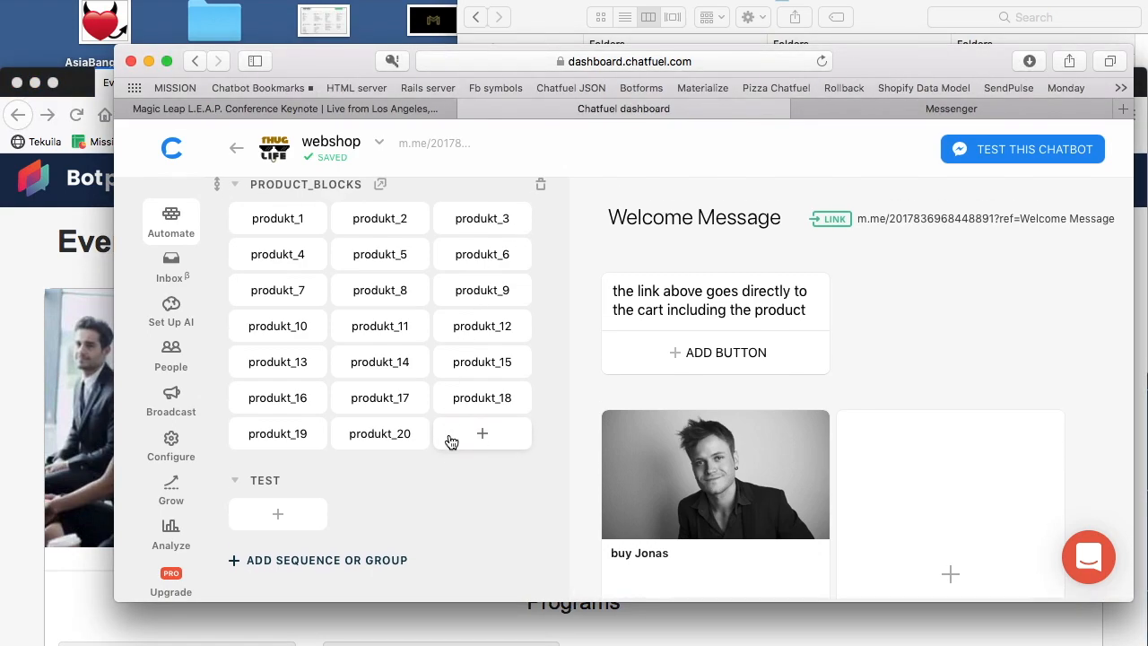
{"action": "left_click", "coordinate": [277, 515]}
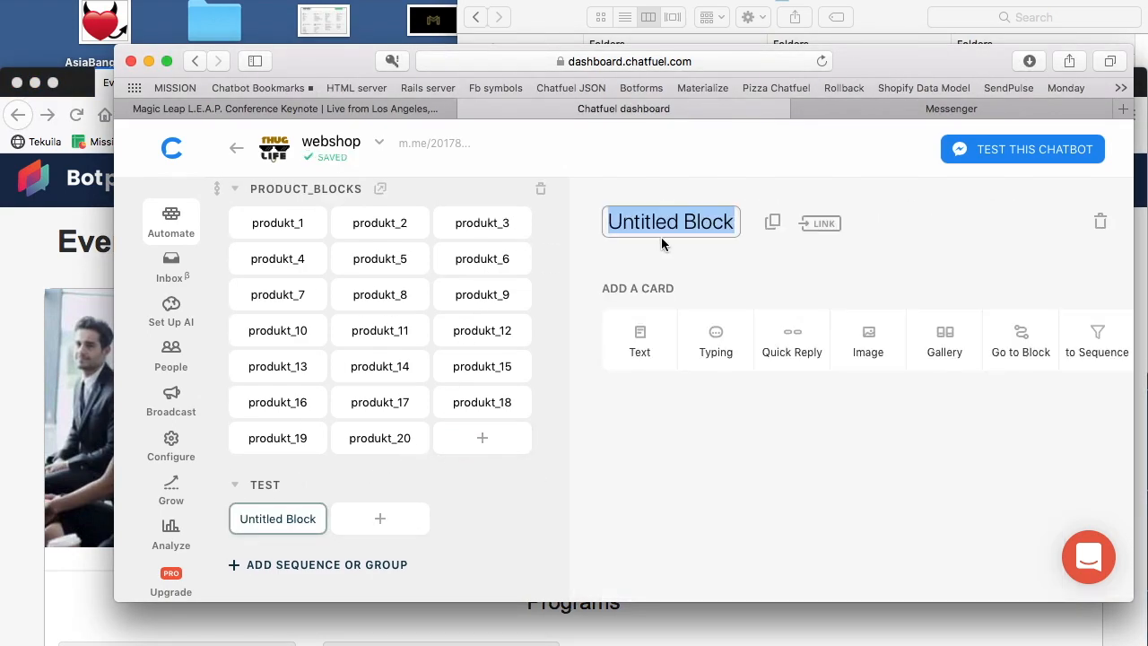
{"action": "type", "text": "test"}
{"action": "left_click", "coordinate": [940, 242]}
Step: Add a JSON API plugin card to the test block
{"action": "scroll", "coordinate": [1080, 329], "scroll_direction": "right", "scroll_amount": 2}
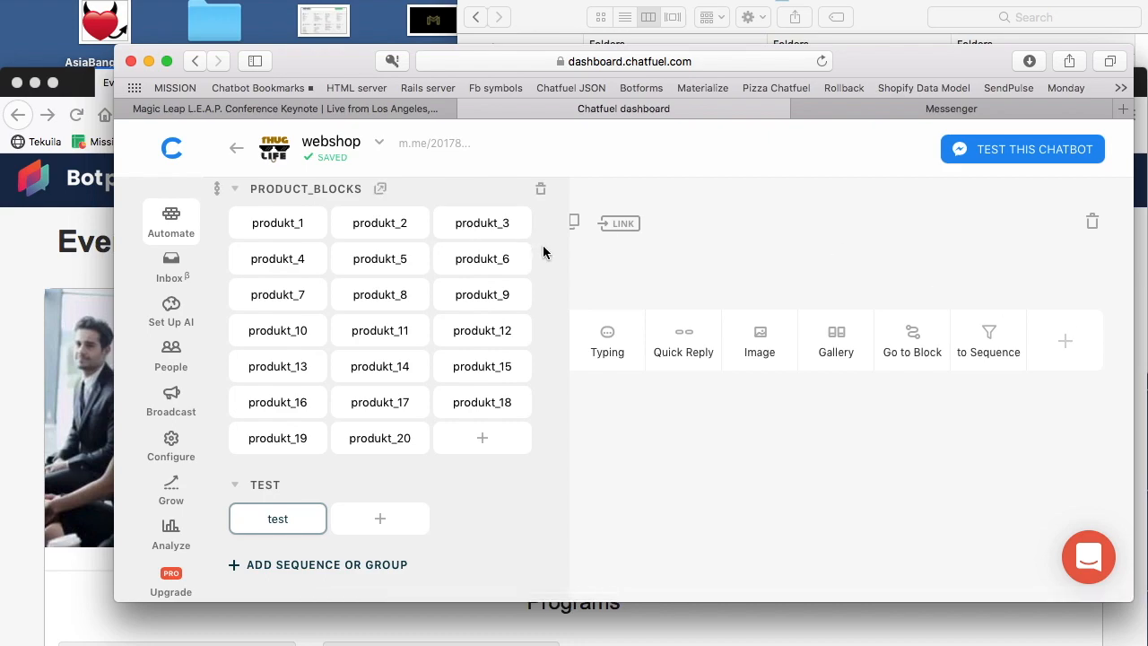
{"action": "left_click", "coordinate": [1062, 339]}
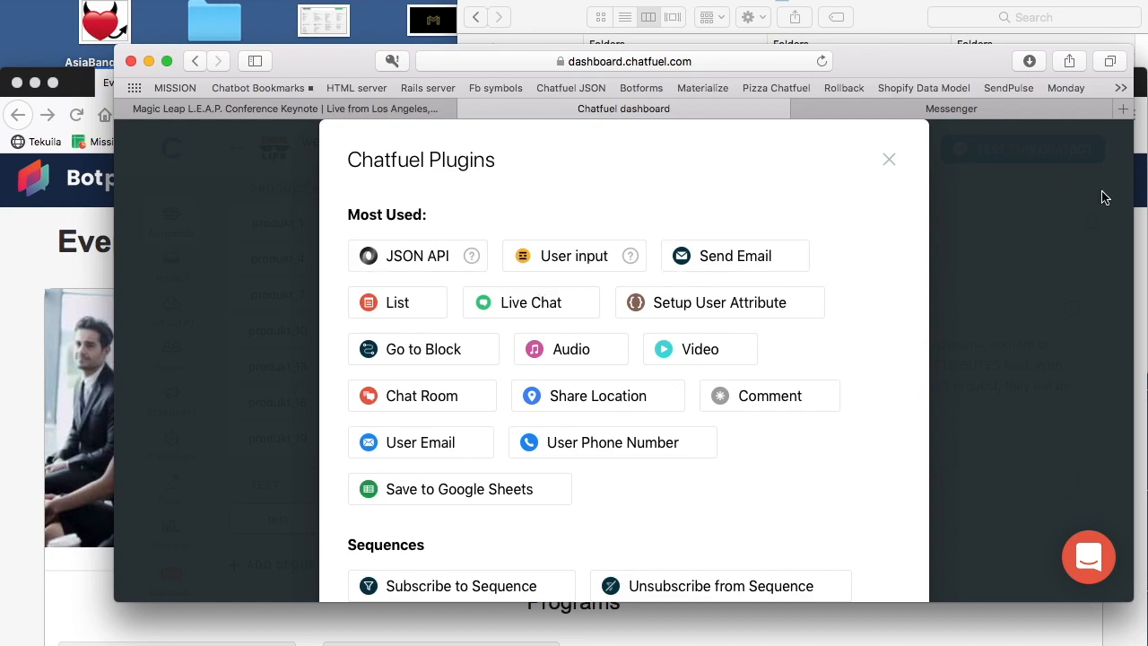
{"action": "left_click", "coordinate": [889, 165]}
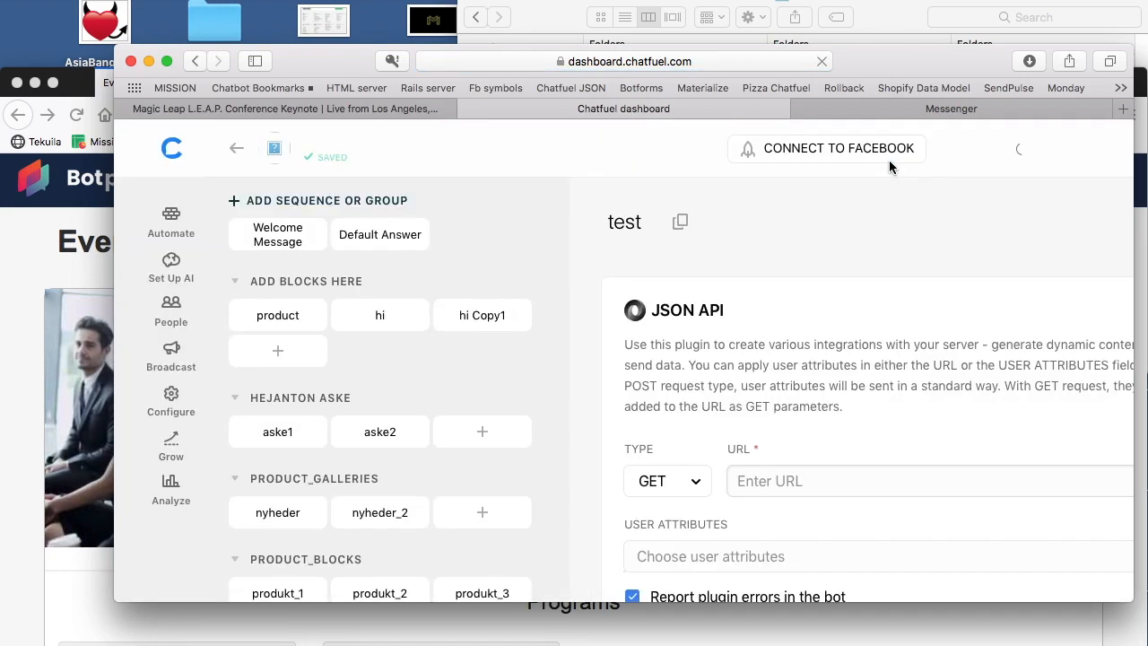
{"action": "scroll", "coordinate": [444, 420], "scroll_direction": "down", "scroll_amount": 10}
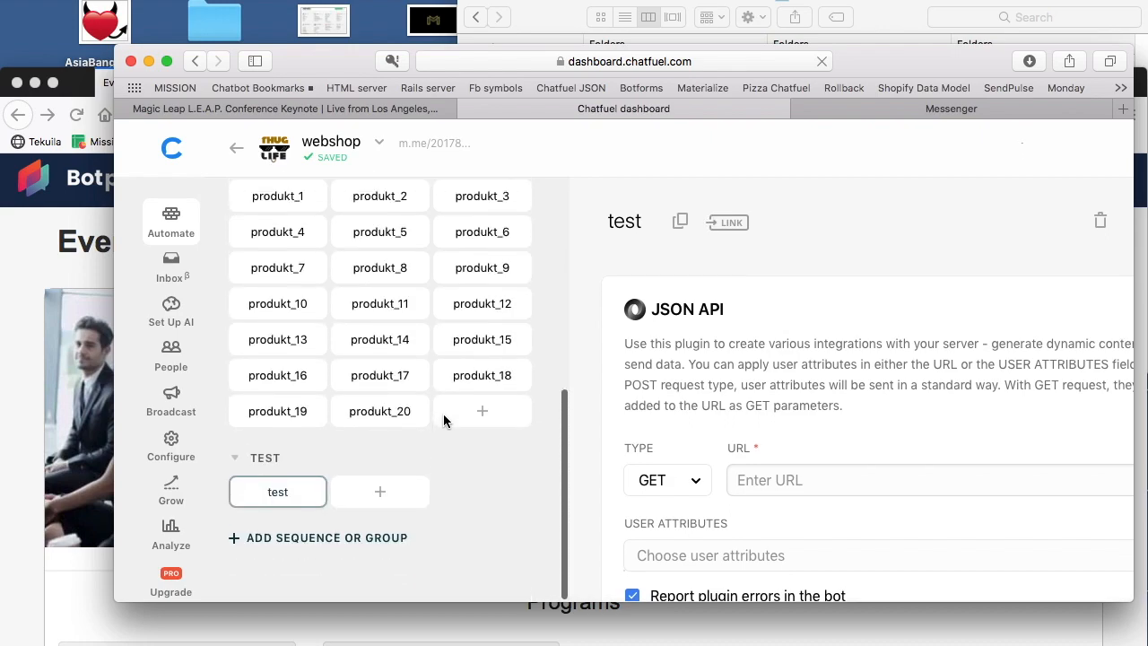
{"action": "scroll", "coordinate": [773, 434], "scroll_direction": "down", "scroll_amount": 5}
{"action": "scroll", "coordinate": [774, 439], "scroll_direction": "up", "scroll_amount": 5}
{"action": "scroll", "coordinate": [774, 440], "scroll_direction": "down", "scroll_amount": 5}
{"action": "scroll", "coordinate": [774, 439], "scroll_direction": "up", "scroll_amount": 5}
Step: Paste the copied day1 address as the JSON API URL and replace the event_id and user_id placeholders with 2
{"action": "left_click", "coordinate": [815, 466]}
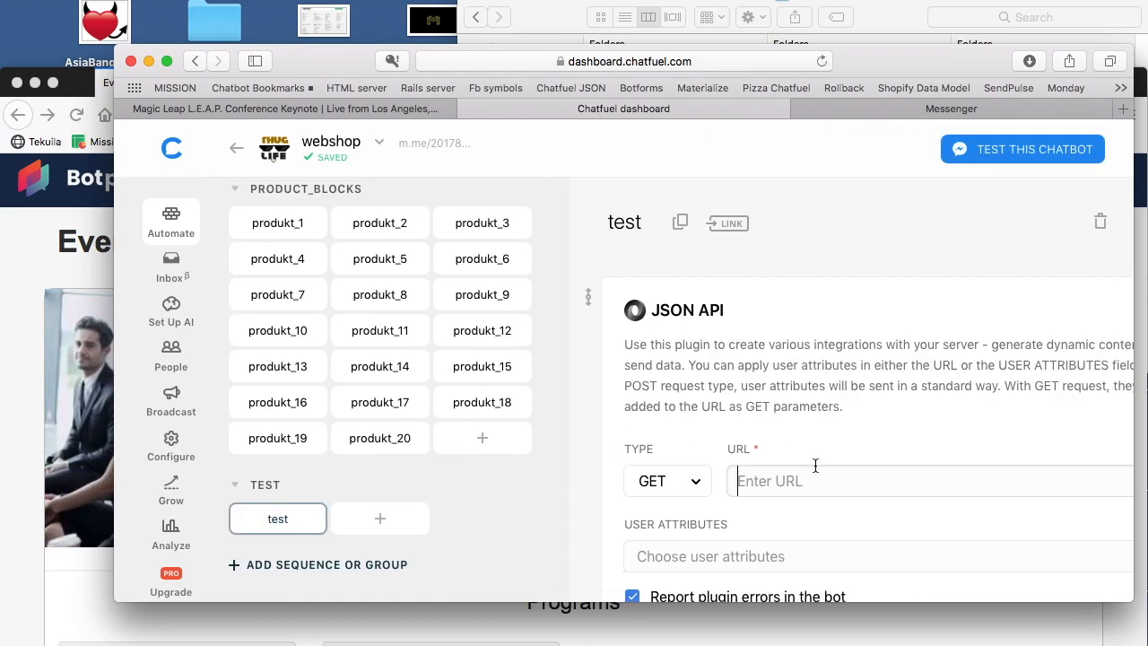
{"action": "key", "text": "super+v"}
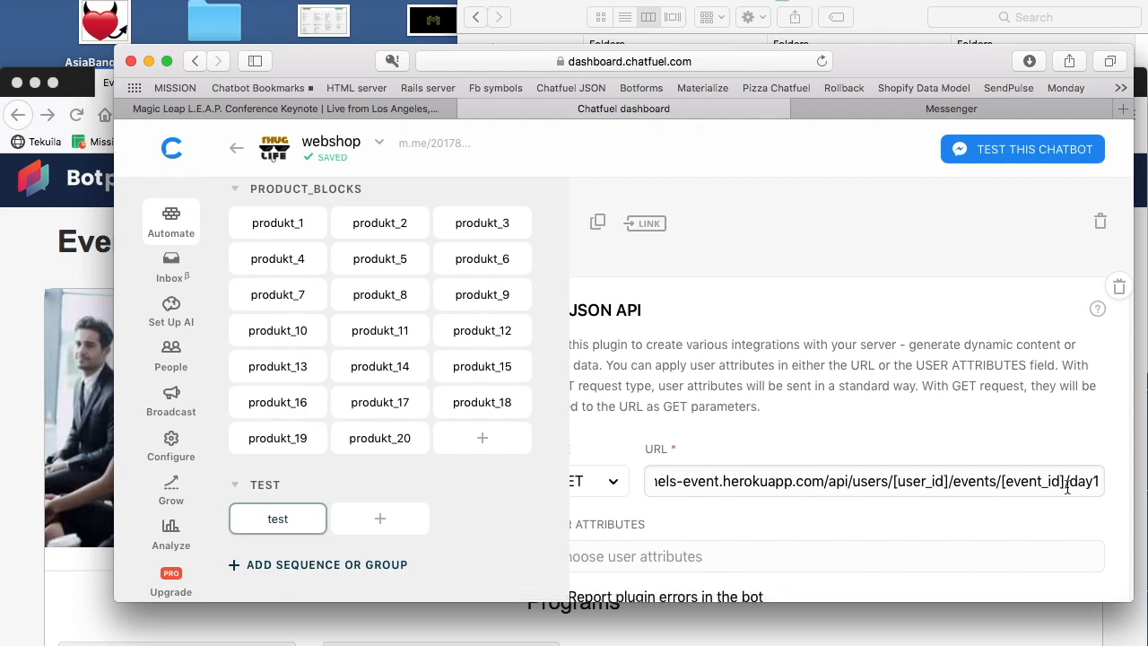
{"action": "left_click_drag", "start_coordinate": [1066, 482], "coordinate": [1002, 482]}
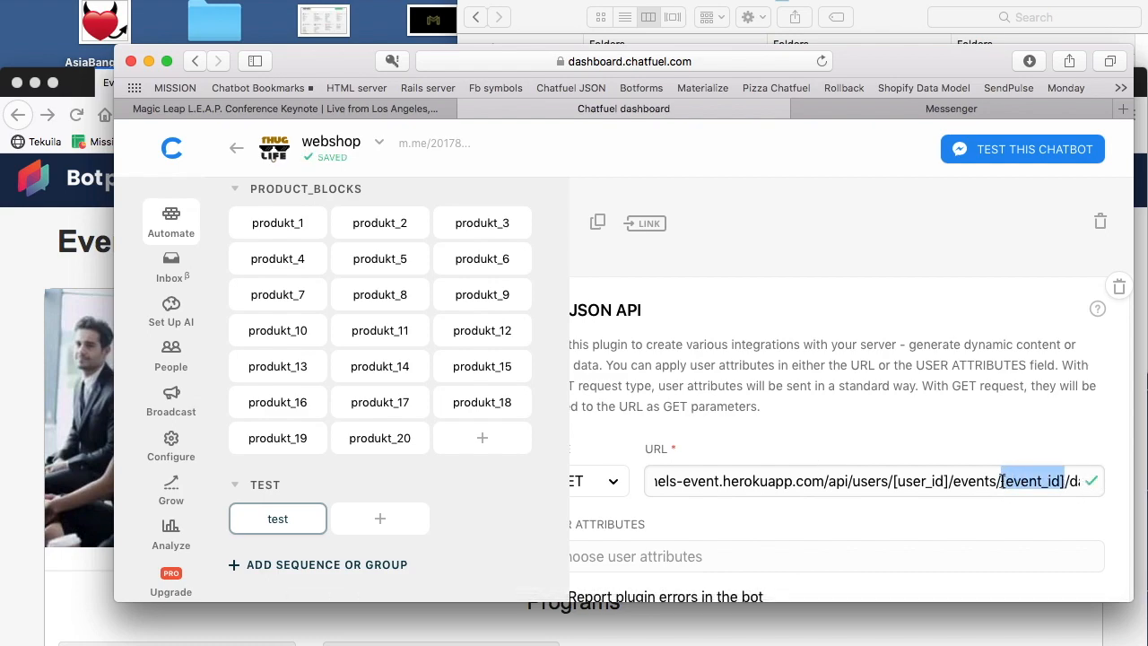
{"action": "type", "text": "2"}
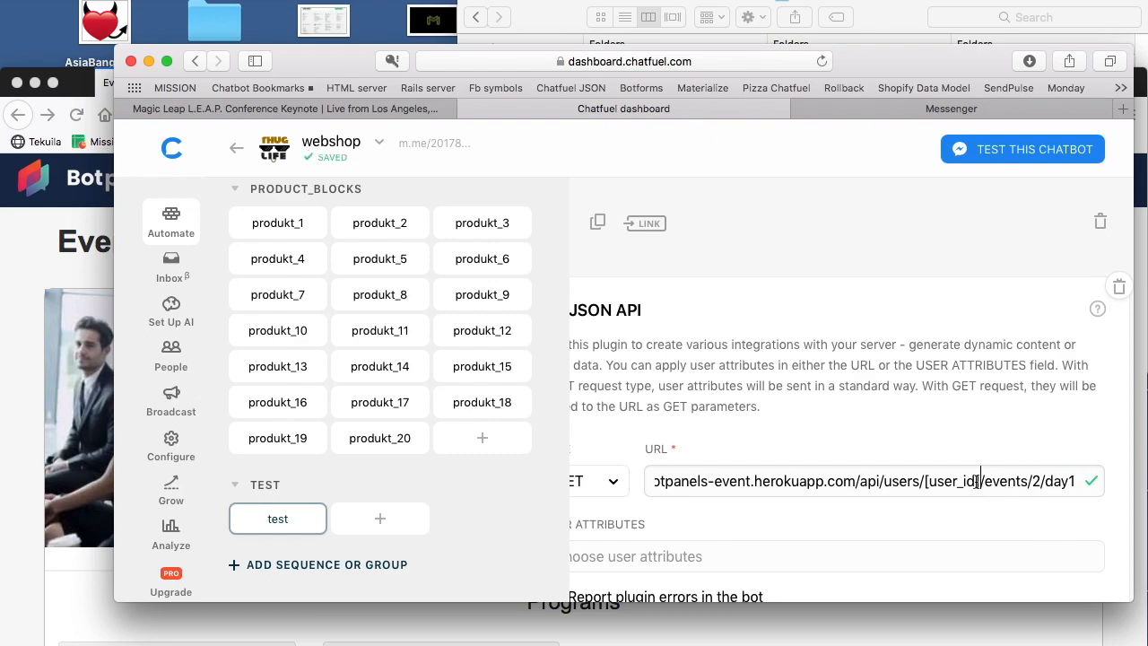
{"action": "left_click_drag", "start_coordinate": [978, 482], "coordinate": [934, 482]}
{"action": "type", "text": "2"}
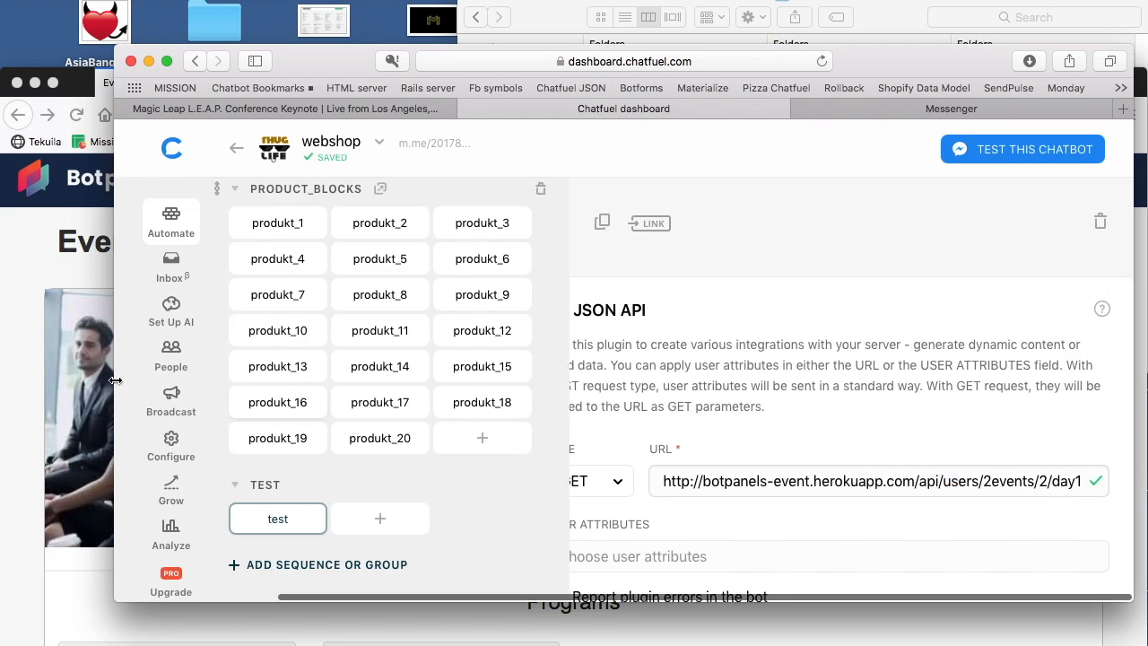
Step: Switch to the Botpanels docs page and examine the day1_2 address in the program overview
{"action": "key", "text": "super+Tab"}
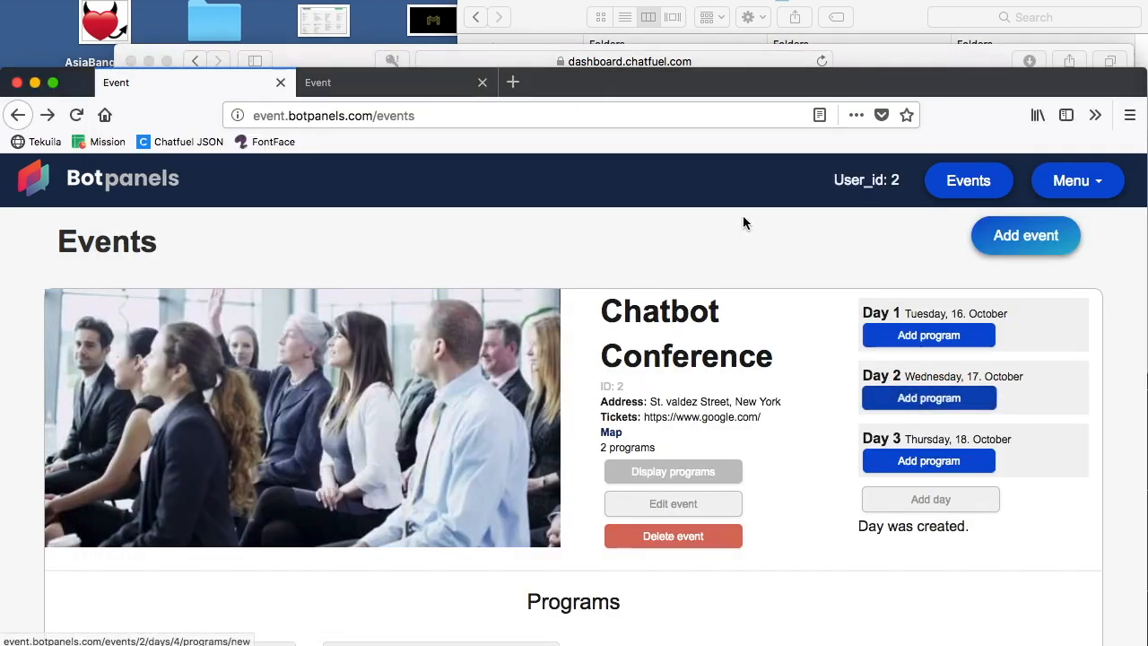
{"action": "left_click", "coordinate": [422, 92]}
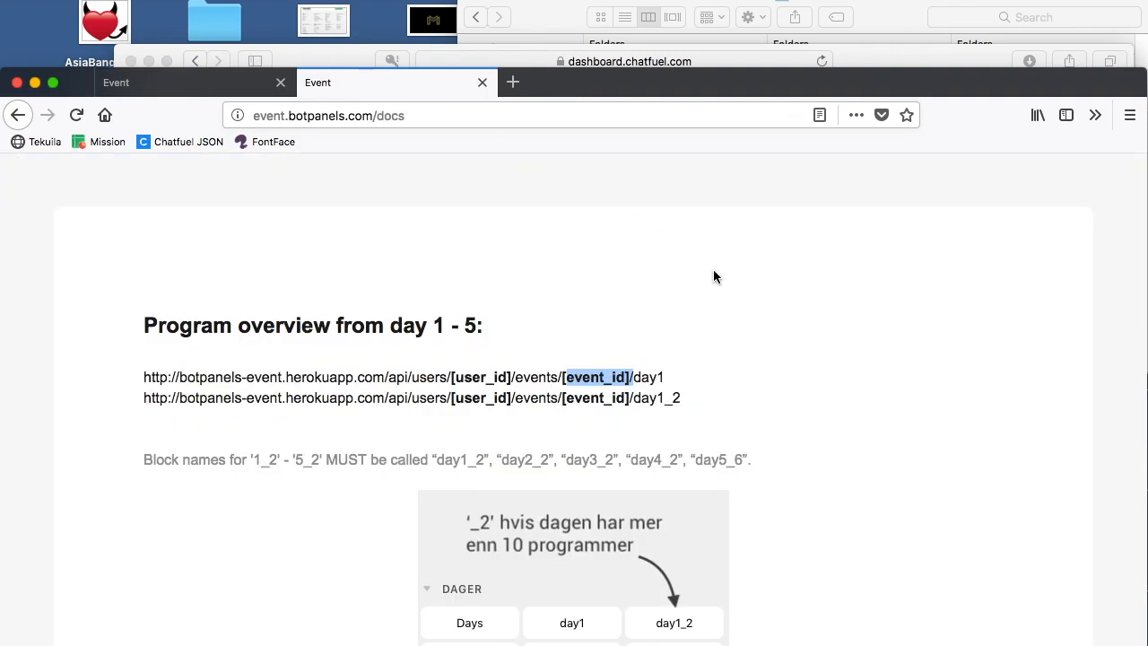
{"action": "left_click_drag", "start_coordinate": [643, 397], "coordinate": [687, 395]}
{"action": "left_click", "coordinate": [667, 395]}
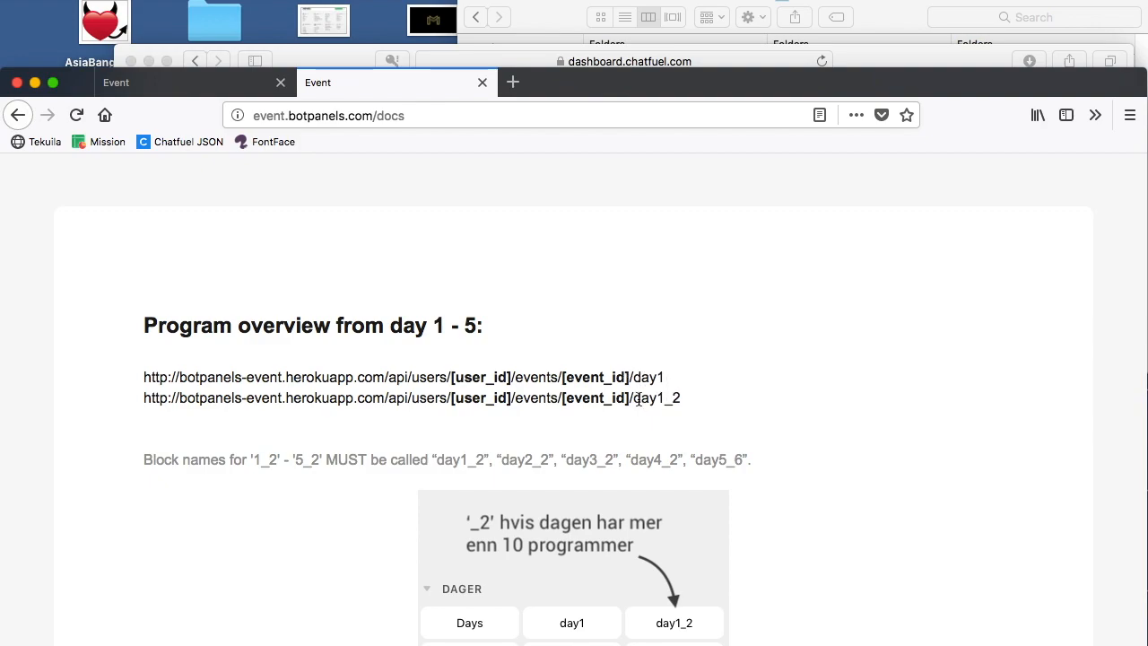
Step: Return to Chatfuel, enable the test block's link with the ref parameter "test" and copy its URL
{"action": "left_click", "coordinate": [853, 59]}
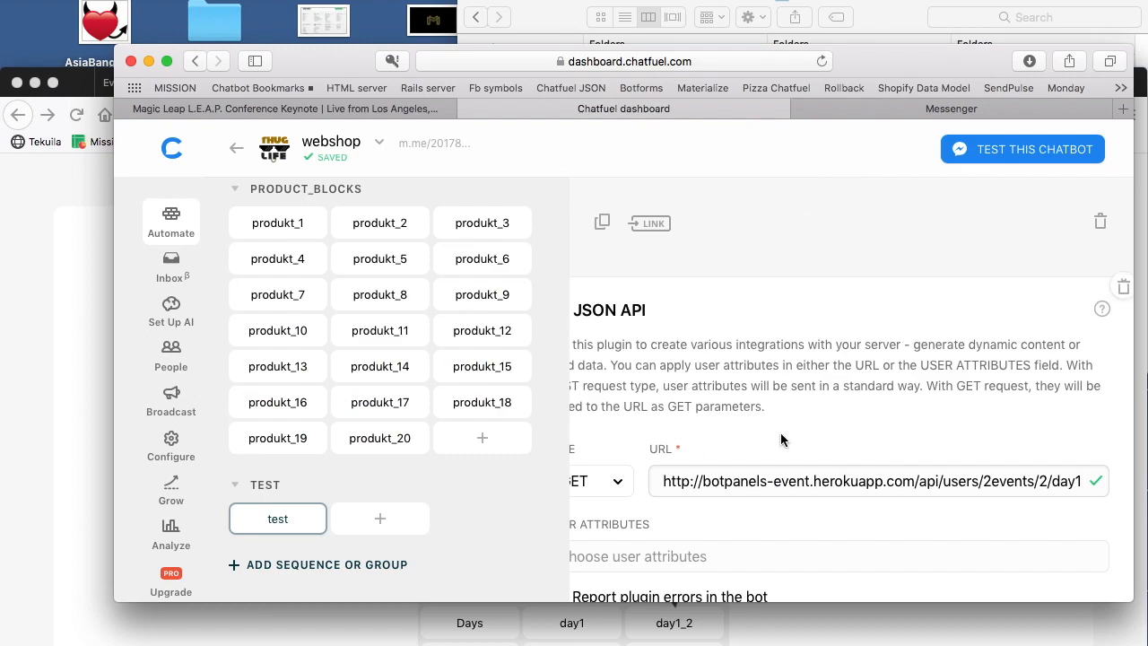
{"action": "left_click", "coordinate": [650, 224]}
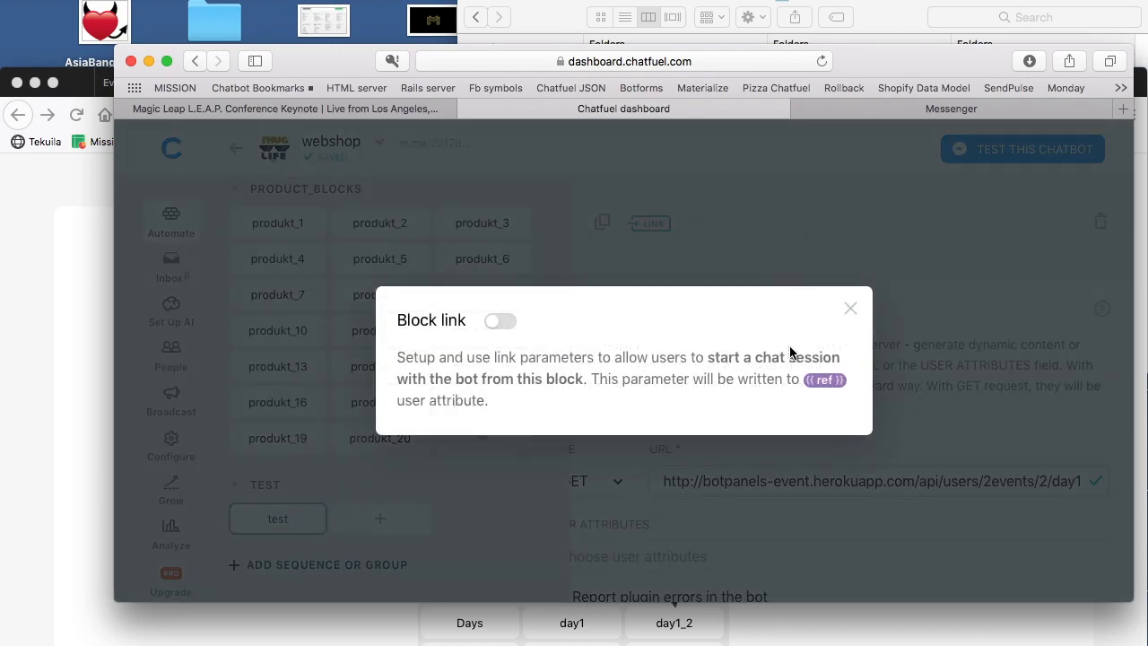
{"action": "left_click", "coordinate": [487, 321]}
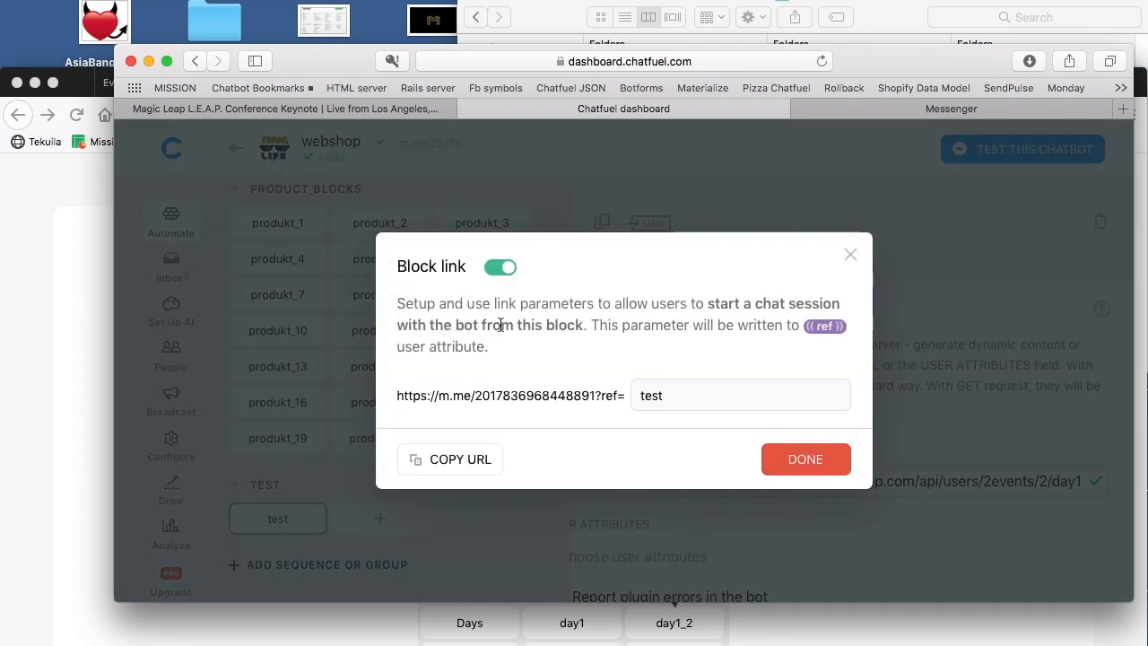
{"action": "left_click", "coordinate": [477, 465]}
{"action": "left_click", "coordinate": [805, 459]}
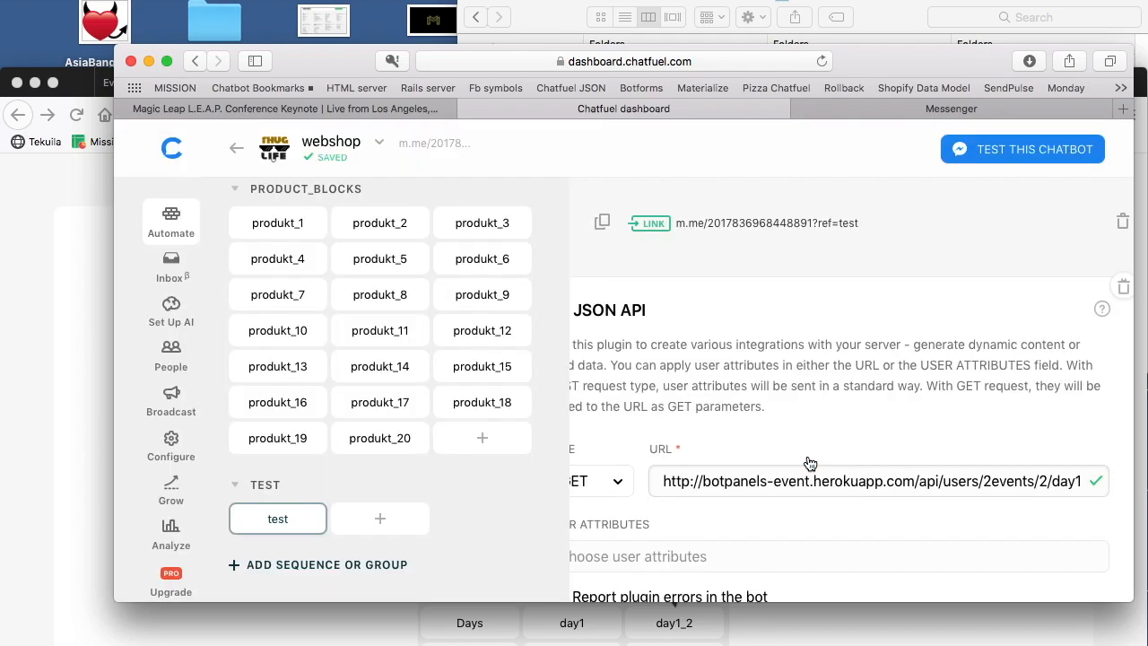
Step: Open the test block's link in Messenger, check the bot conversation and return to the Chatfuel dashboard
{"action": "left_click", "coordinate": [752, 224]}
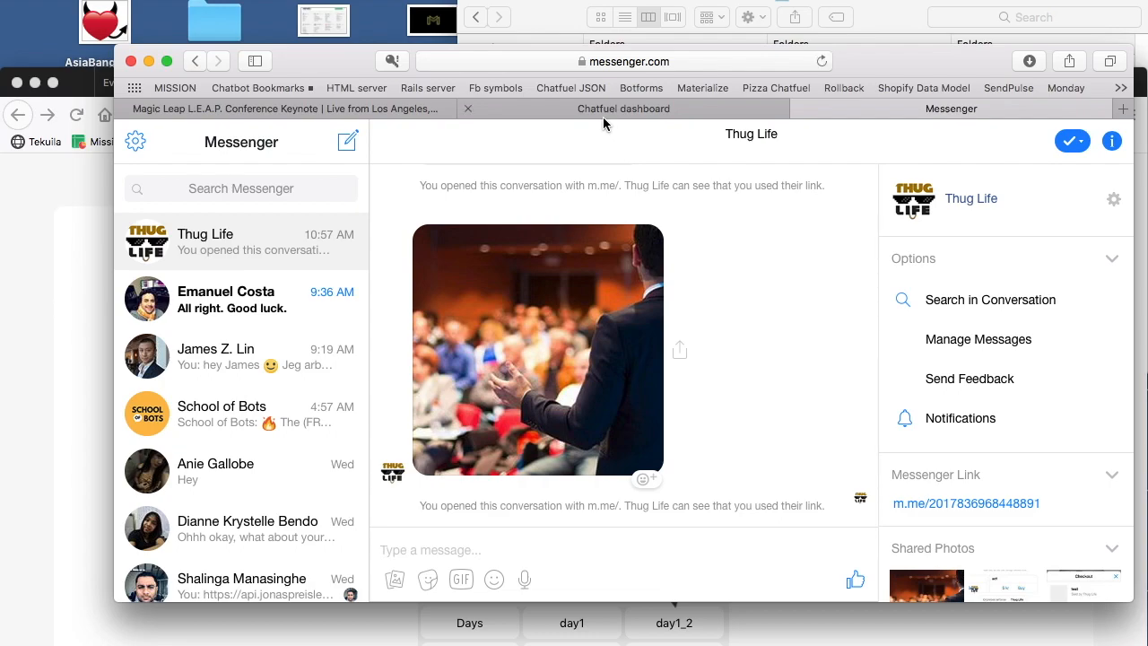
{"action": "scroll", "coordinate": [645, 334], "scroll_direction": "up", "scroll_amount": 4}
{"action": "scroll", "coordinate": [645, 333], "scroll_direction": "down", "scroll_amount": 4}
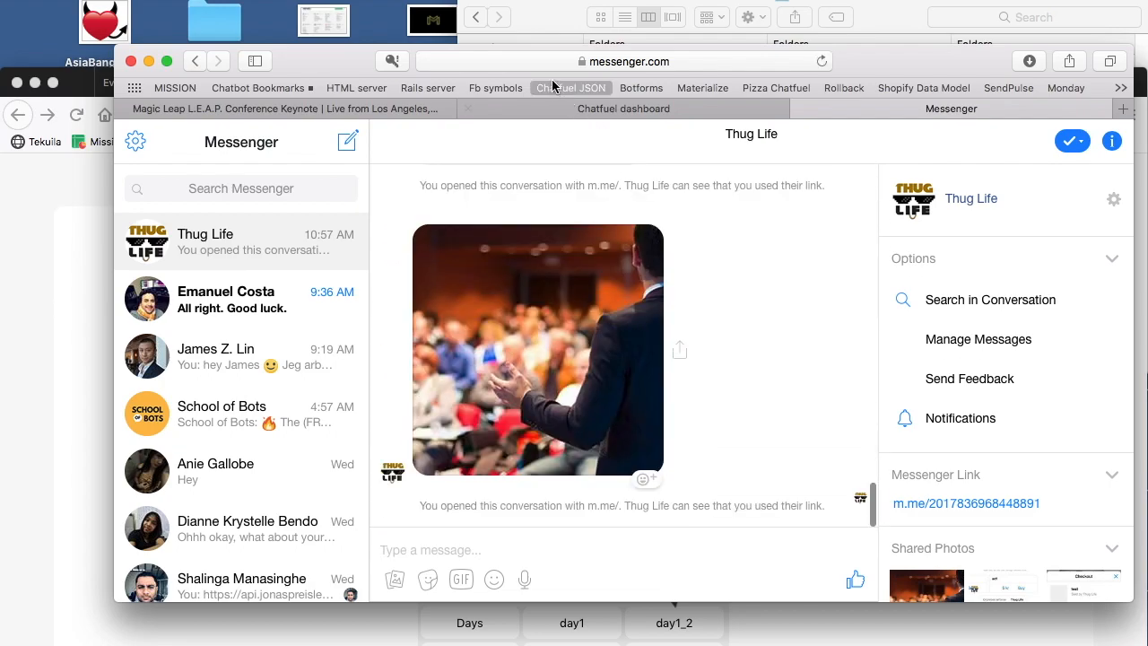
{"action": "left_click", "coordinate": [579, 109]}
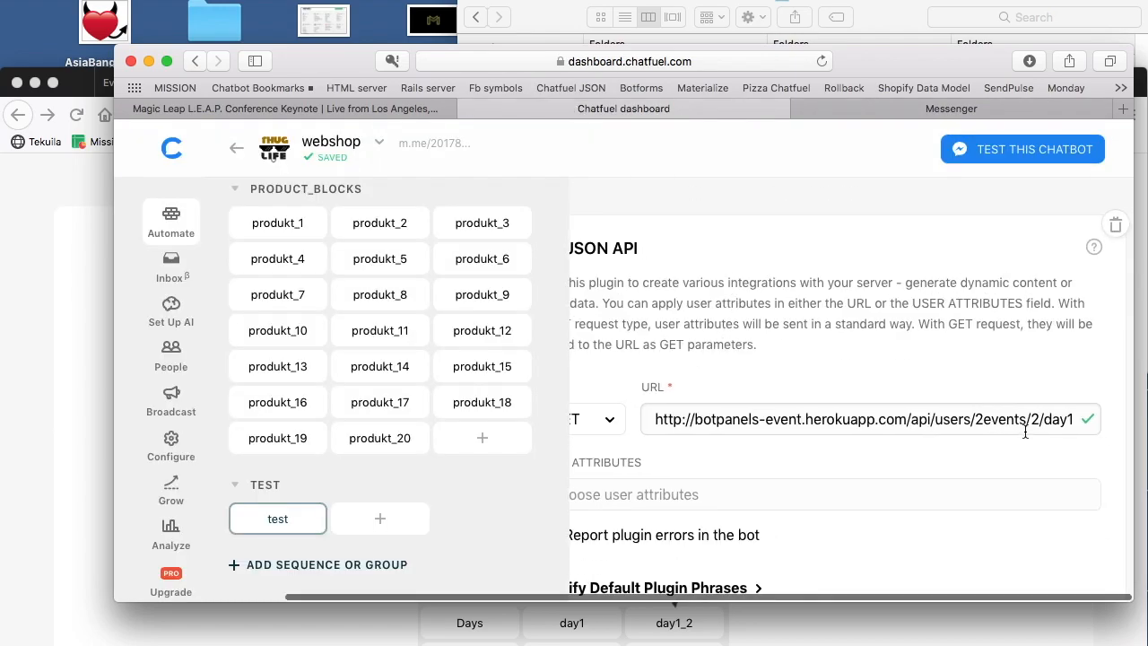
Step: Check the docs' day1 address again and reopen the test block's link to retest the bot in Messenger
{"action": "left_click", "coordinate": [98, 342]}
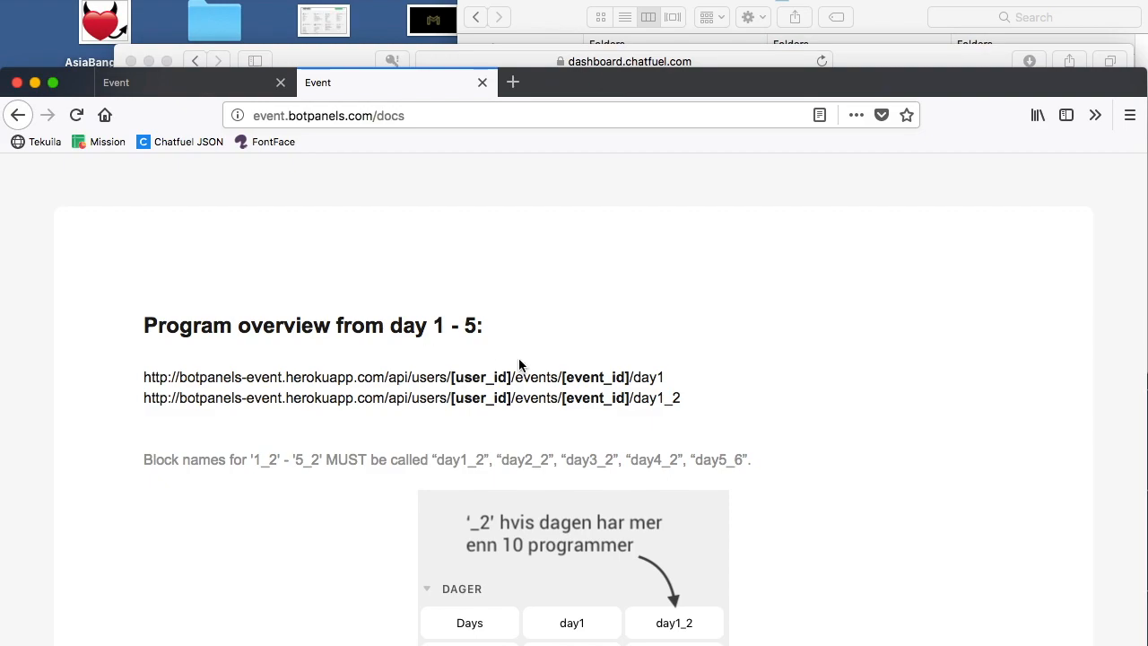
{"action": "left_click", "coordinate": [875, 56]}
{"action": "left_click", "coordinate": [825, 107]}
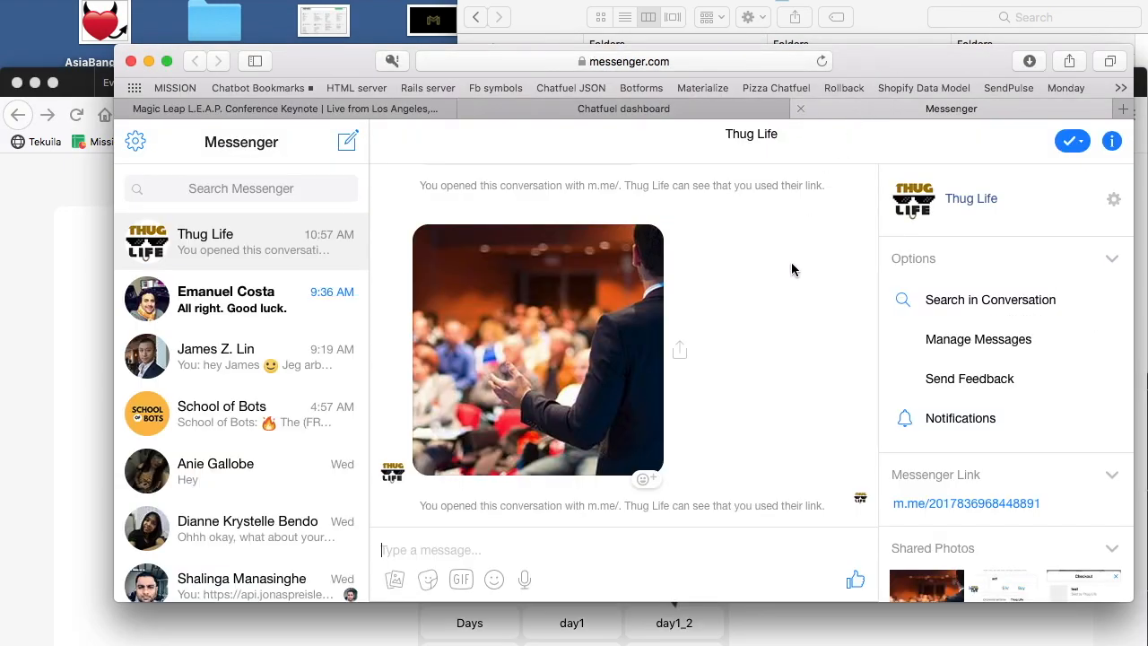
{"action": "left_click", "coordinate": [722, 115]}
{"action": "left_click", "coordinate": [758, 228]}
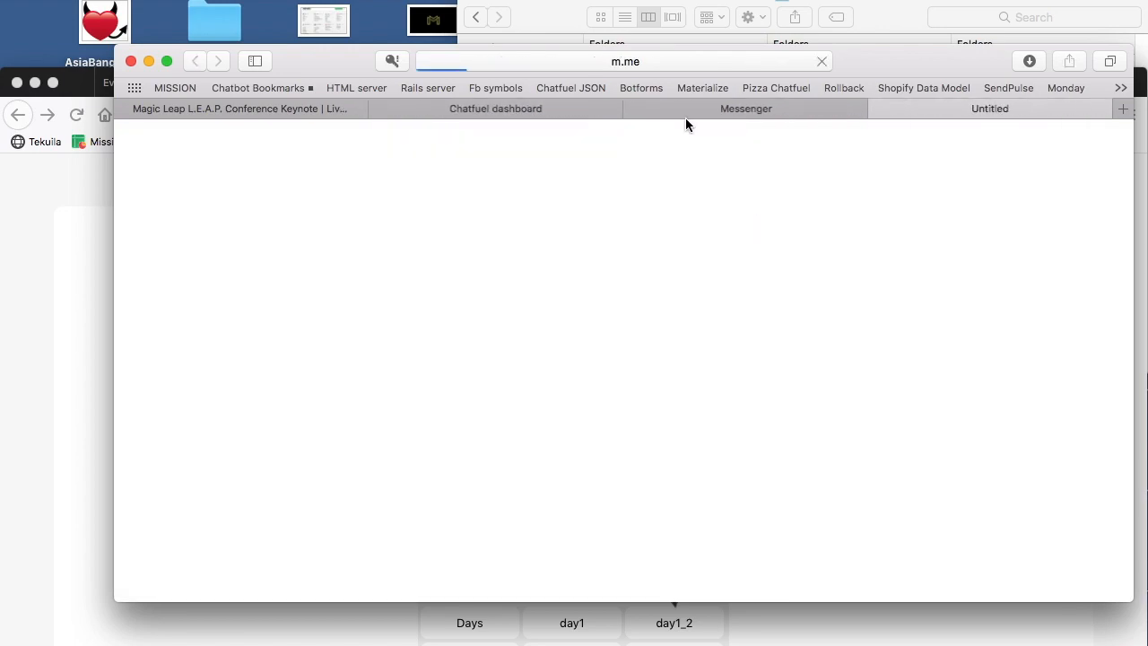
{"action": "left_click", "coordinate": [635, 109]}
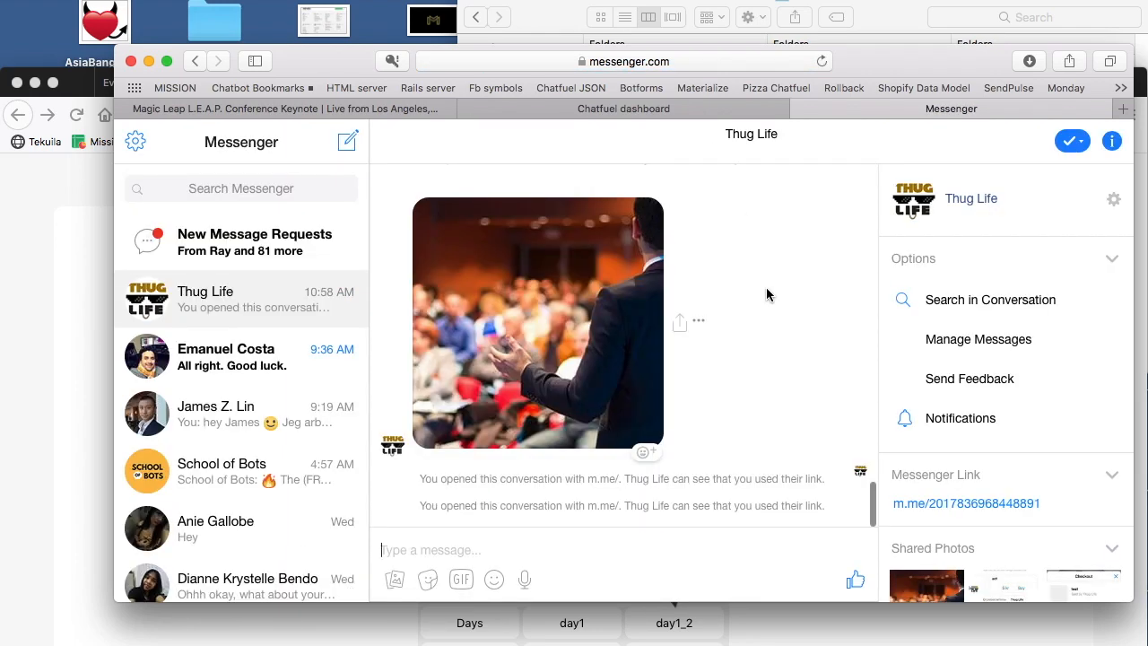
{"action": "left_click", "coordinate": [673, 109]}
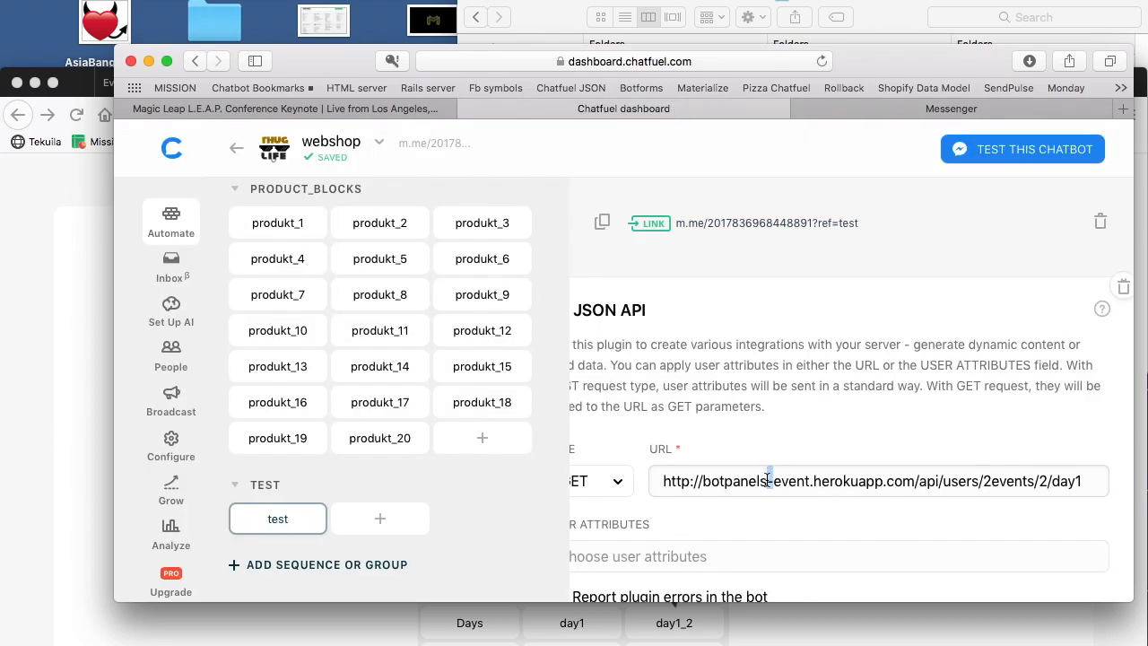
{"action": "scroll", "coordinate": [933, 497], "scroll_direction": "right", "scroll_amount": 1}
{"action": "left_click", "coordinate": [987, 481]}
{"action": "type", "text": "/"}
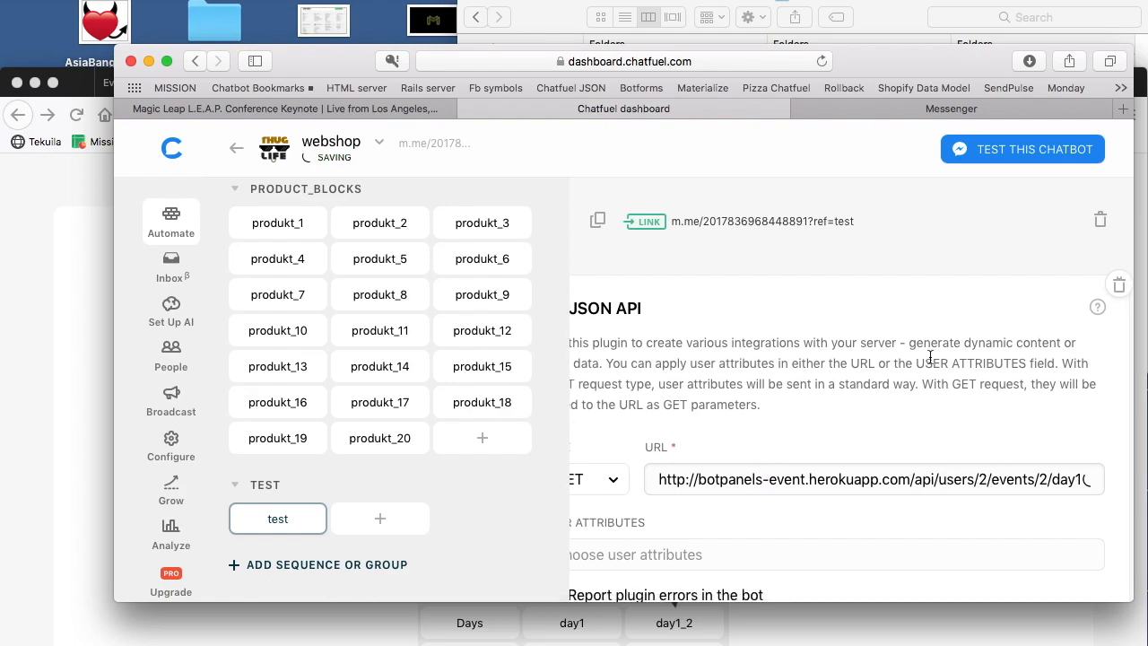
Step: Open the test block's link in Messenger to test the corrected JSON API request
{"action": "scroll", "coordinate": [861, 296], "scroll_direction": "left", "scroll_amount": 2}
{"action": "left_click", "coordinate": [812, 222]}
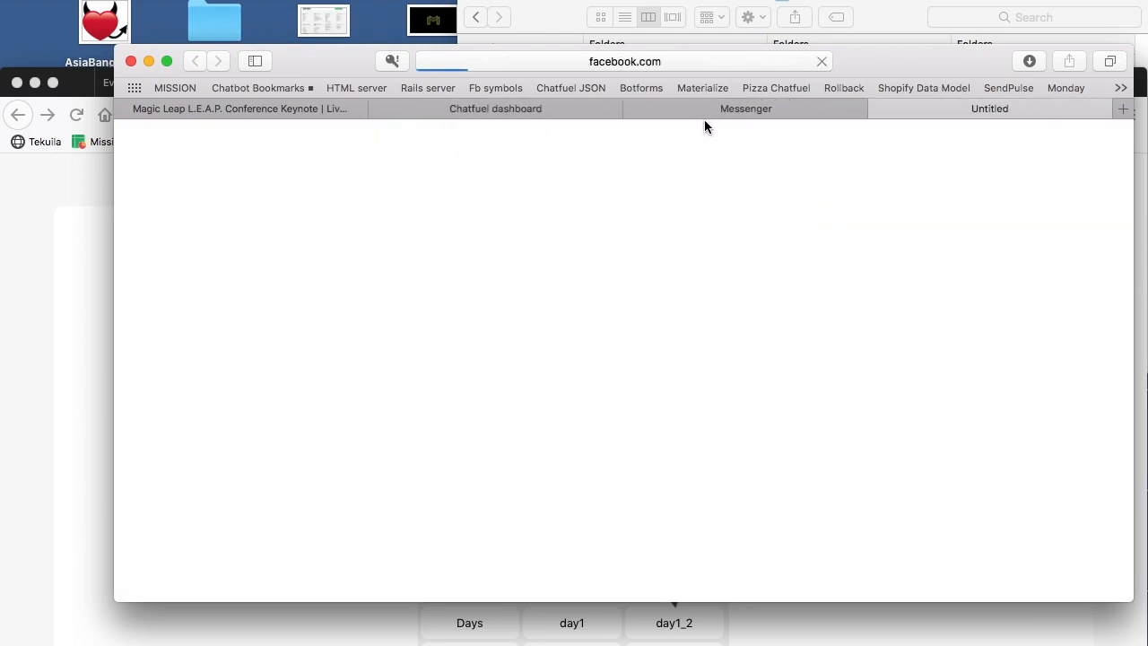
{"action": "left_click", "coordinate": [634, 109]}
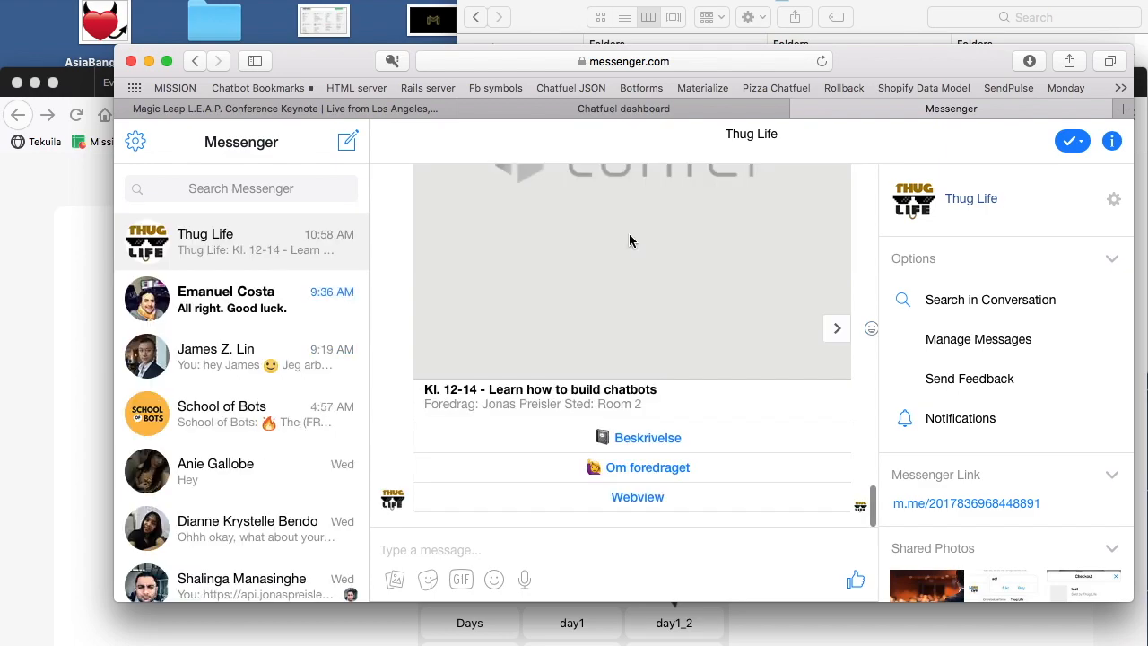
Step: Look through the day's program cards in the Messenger conversation and return to the Chatfuel dashboard
{"action": "scroll", "coordinate": [635, 321], "scroll_direction": "up", "scroll_amount": 3}
{"action": "scroll", "coordinate": [634, 327], "scroll_direction": "down", "scroll_amount": 3}
{"action": "left_click", "coordinate": [835, 334]}
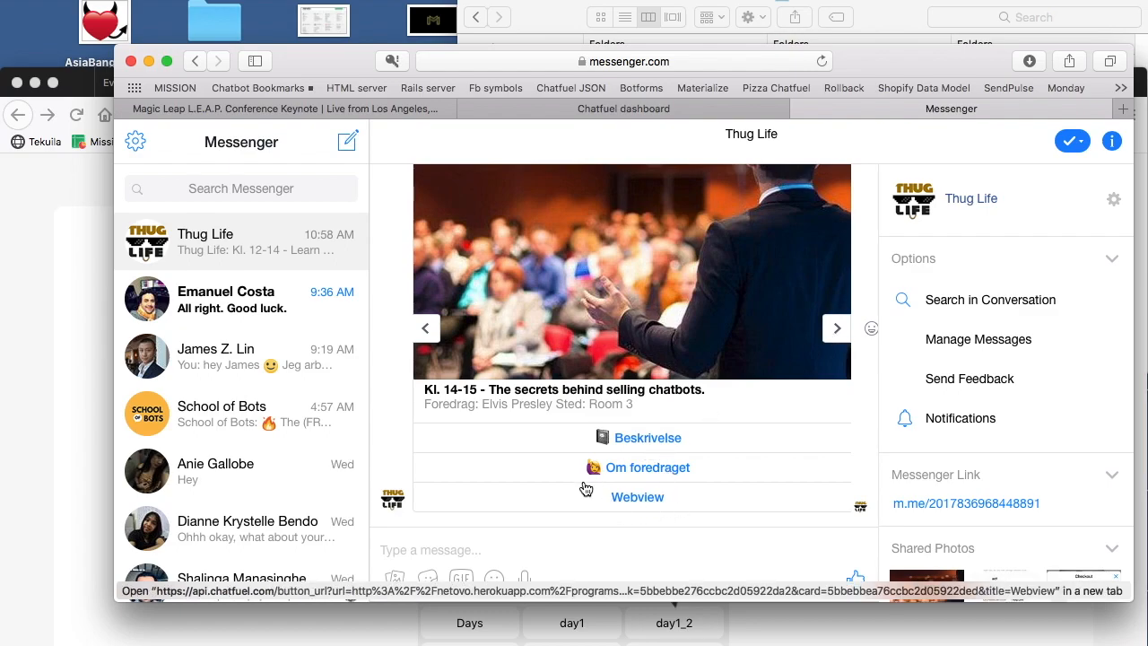
{"action": "left_click", "coordinate": [713, 109]}
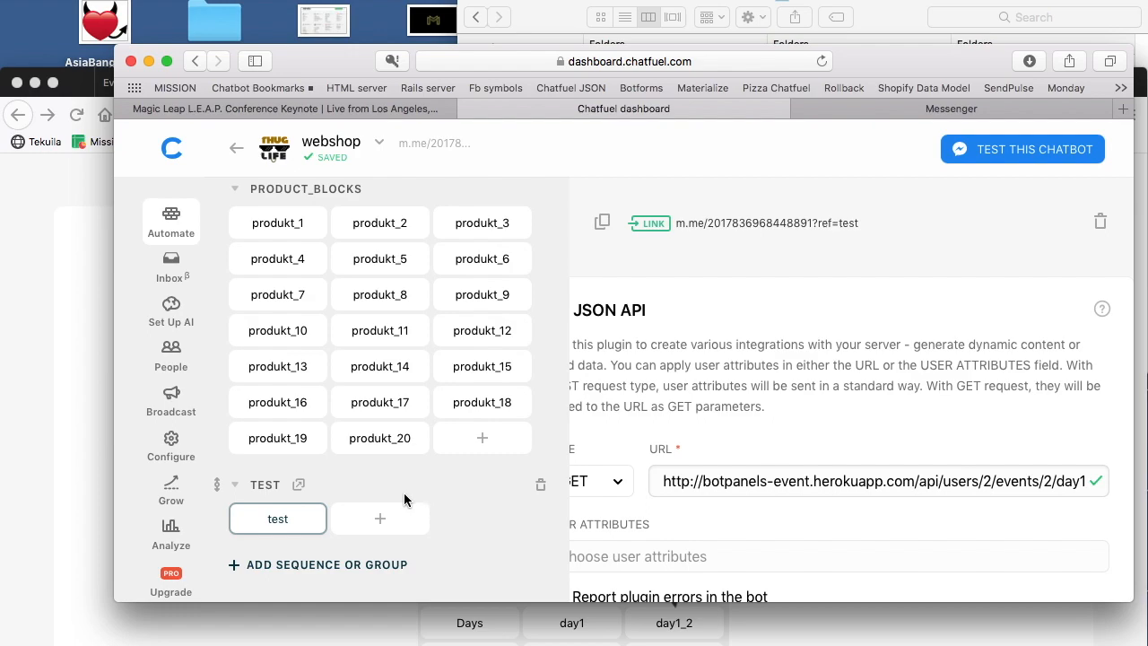
Step: Look up the Program details address in the Botpanels docs, closing the Messenger conversation along the way
{"action": "left_click", "coordinate": [88, 377]}
{"action": "scroll", "coordinate": [439, 393], "scroll_direction": "down", "scroll_amount": 6}
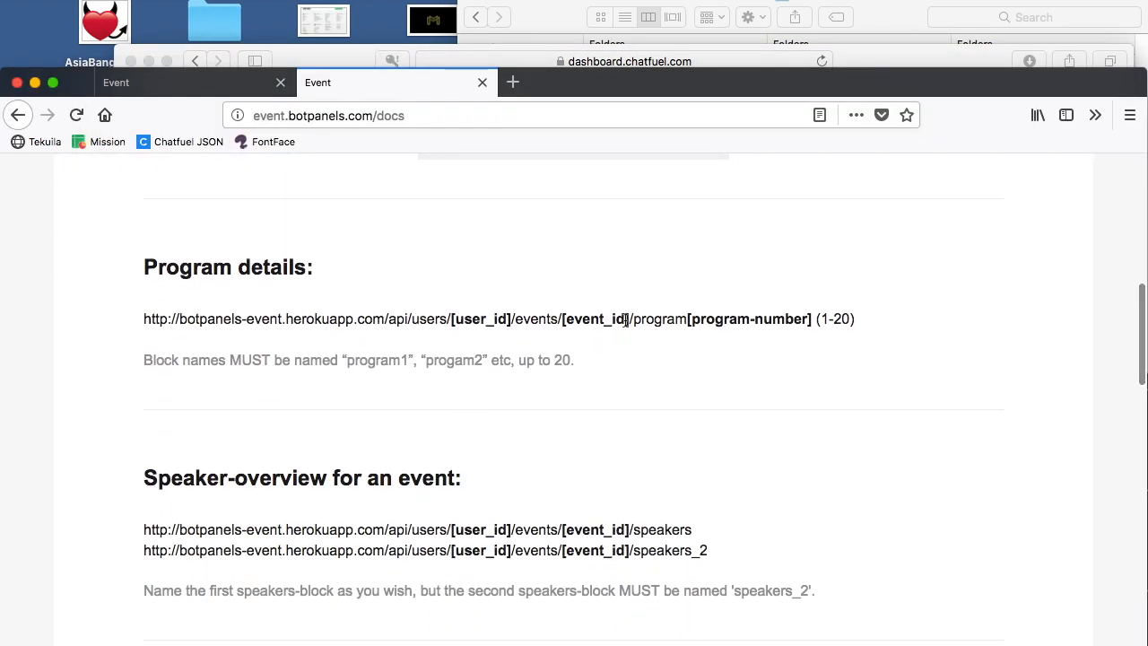
{"action": "left_click", "coordinate": [813, 61]}
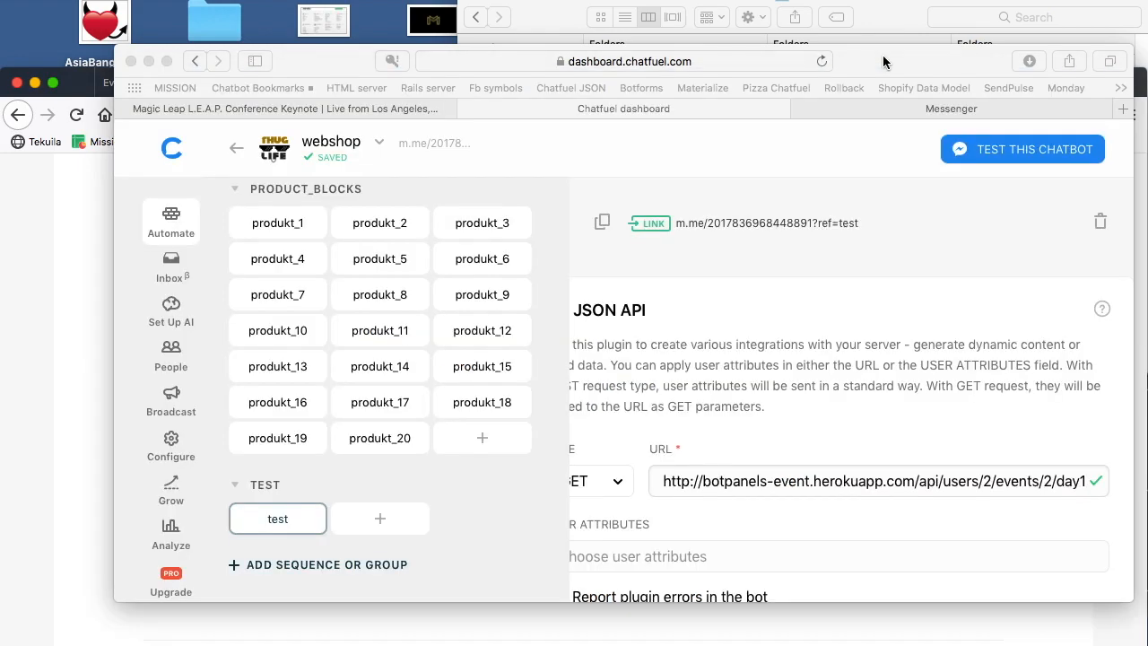
{"action": "left_click", "coordinate": [799, 109]}
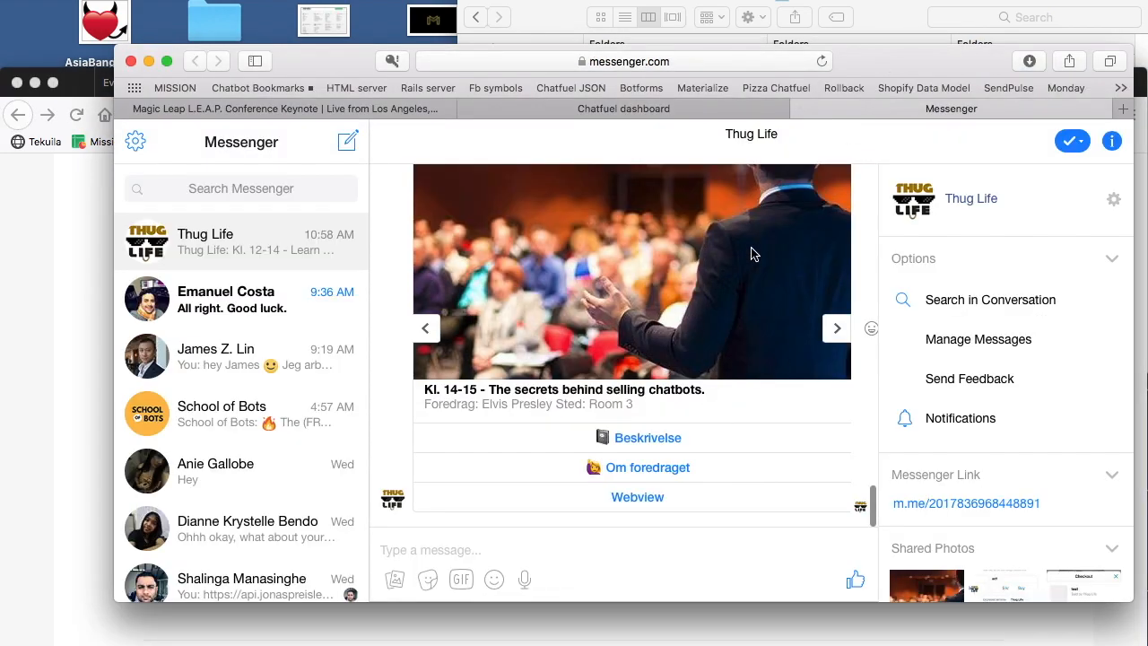
{"action": "left_click", "coordinate": [801, 109]}
{"action": "left_click", "coordinate": [71, 390]}
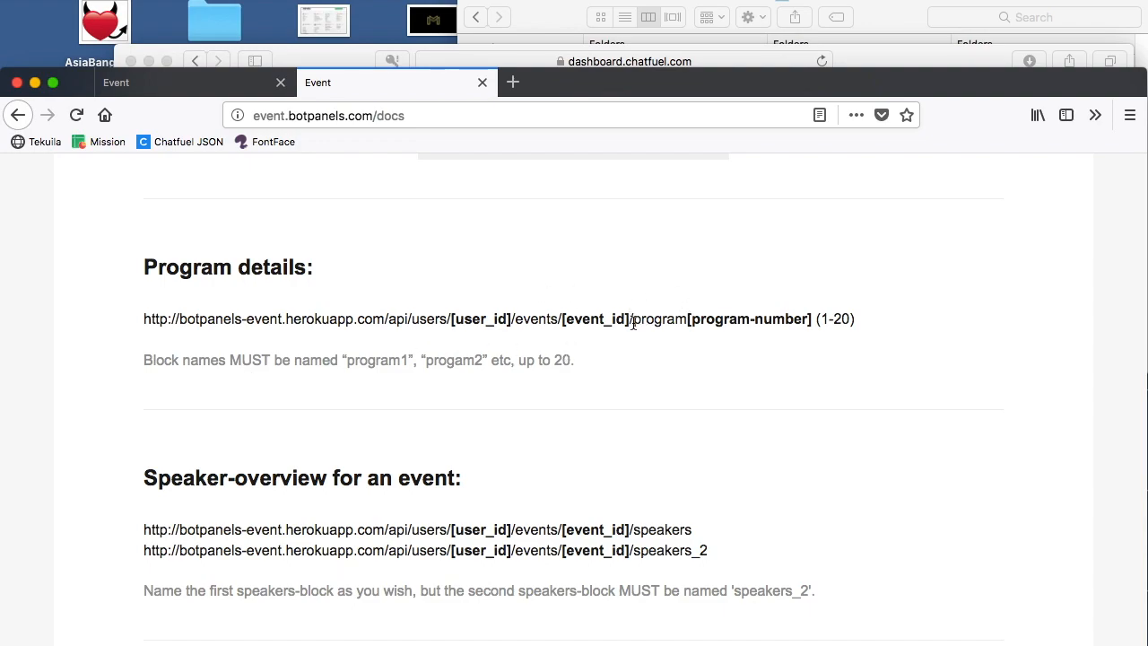
{"action": "left_click_drag", "start_coordinate": [633, 321], "coordinate": [813, 321]}
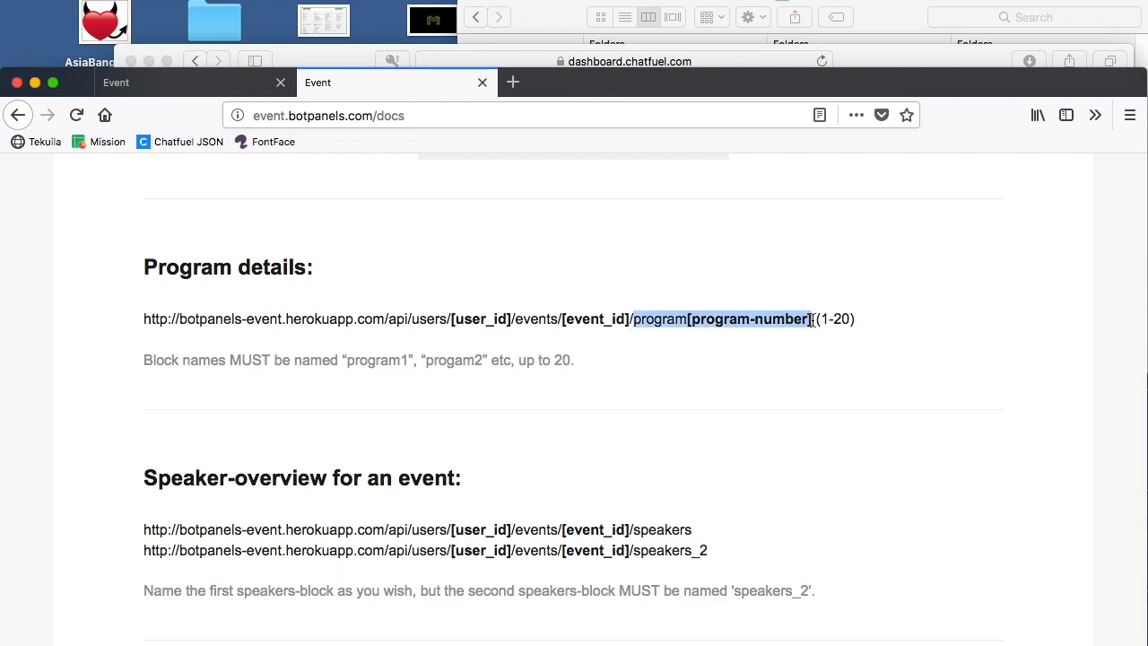
Step: In the test block's JSON API URL, replace day1 with "program" followed by the second program's number
{"action": "left_click", "coordinate": [951, 51]}
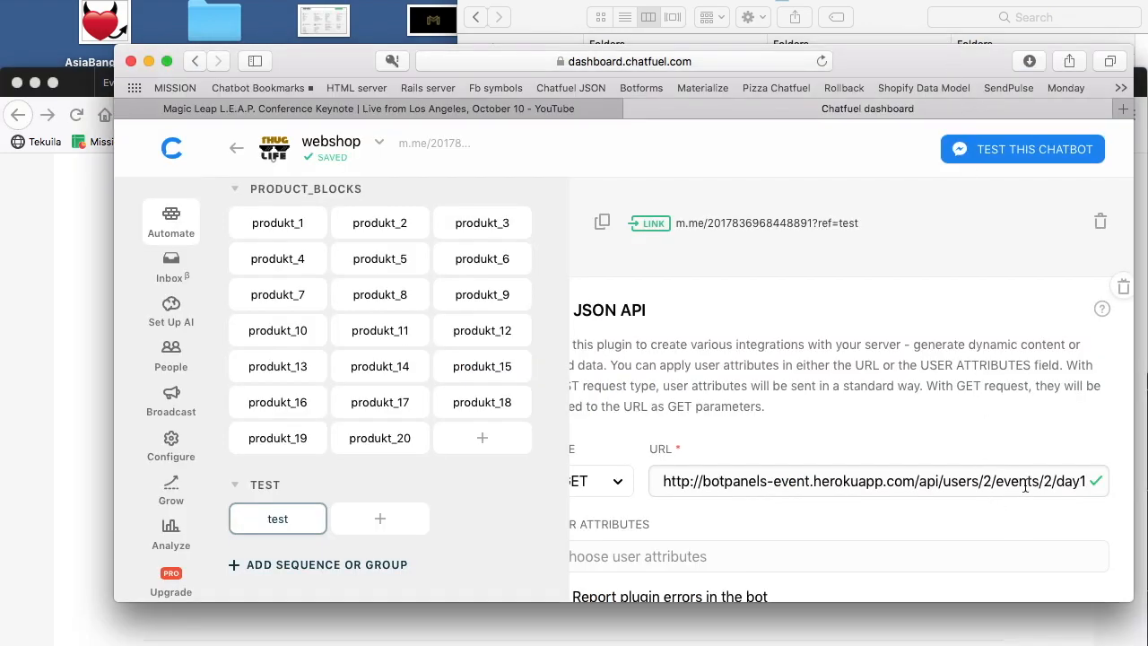
{"action": "left_click_drag", "start_coordinate": [1059, 482], "coordinate": [1102, 482]}
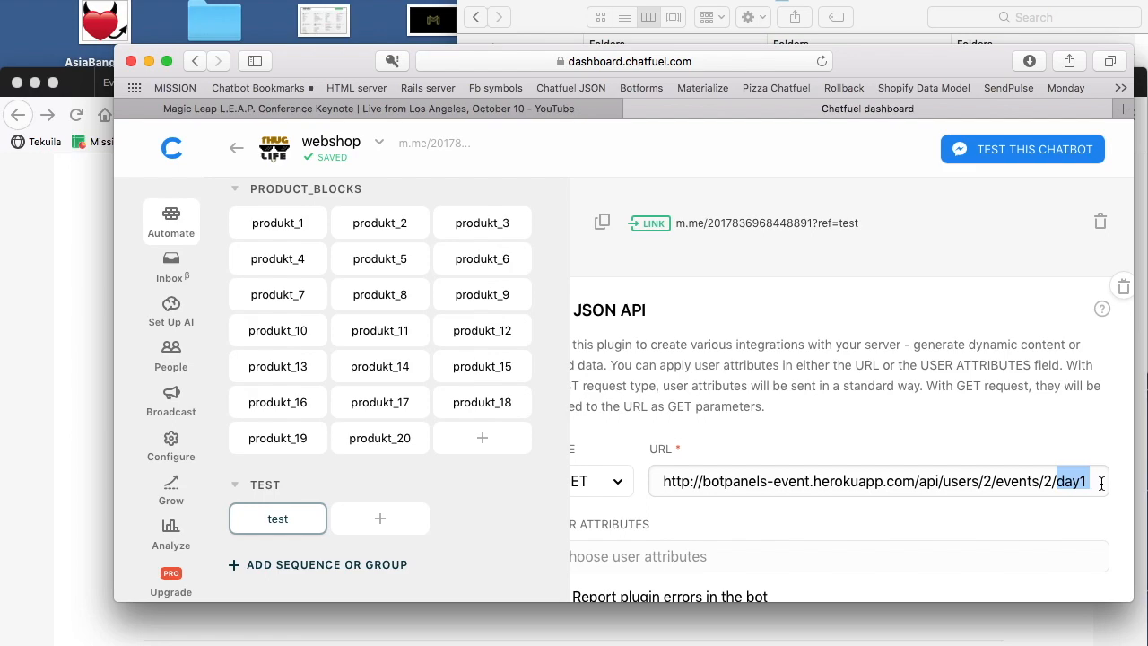
{"action": "type", "text": "ogram"}
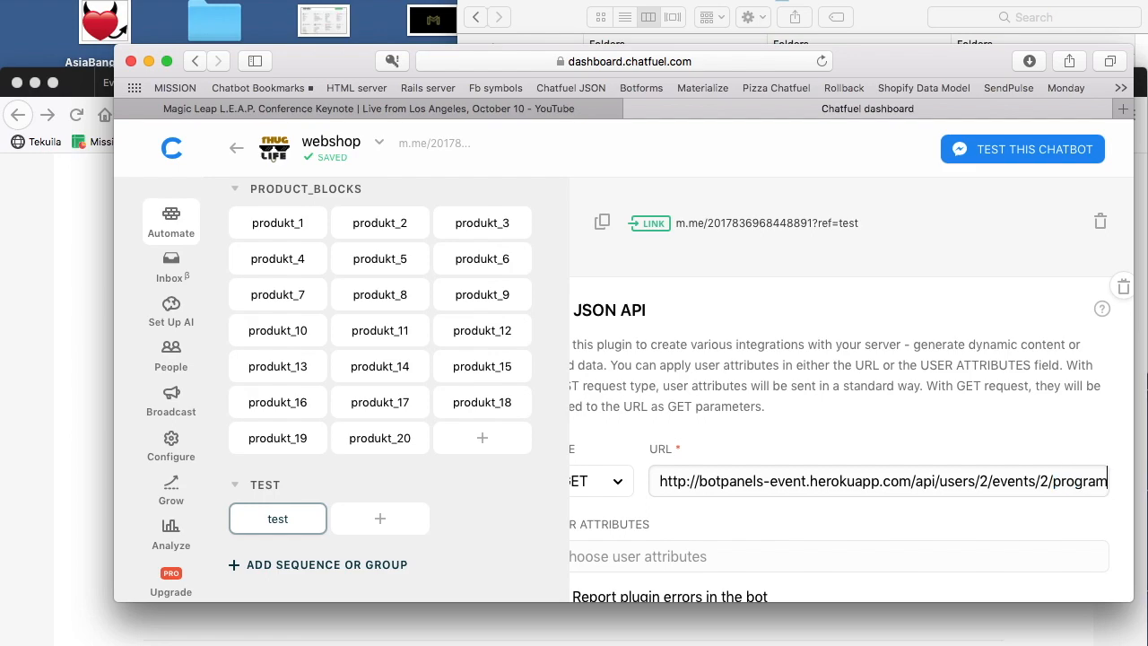
{"action": "type", "text": "1"}
{"action": "left_click", "coordinate": [1002, 409]}
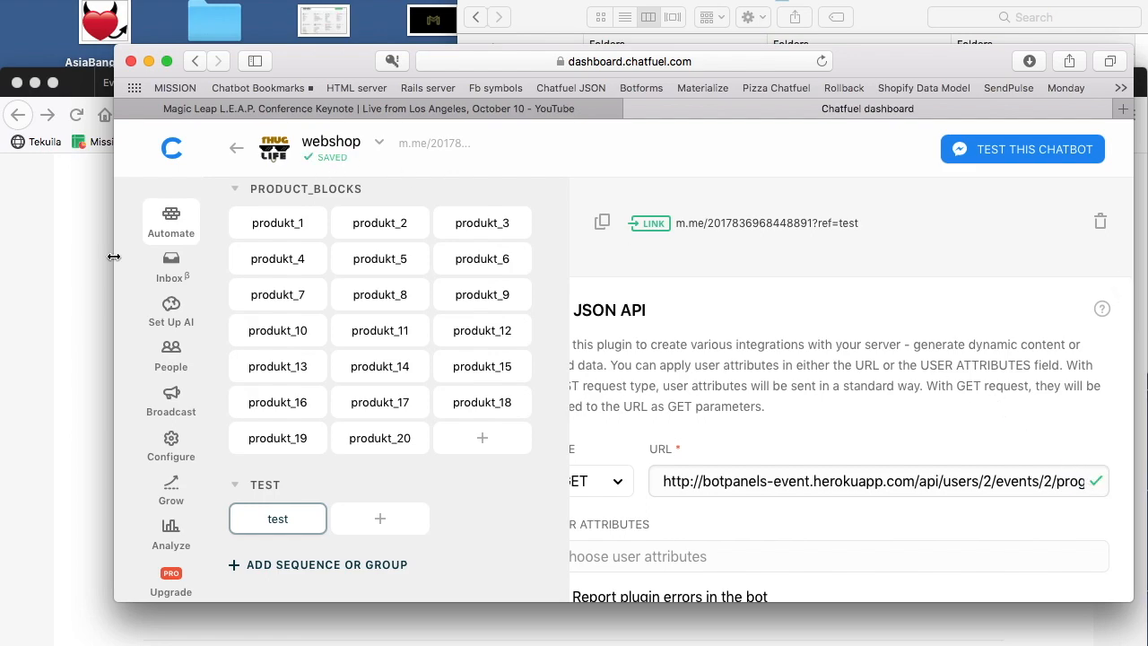
Step: Check the sorting number of "The secrets behind ..." on the Botpanels events page, and test the program request through the test block's Messenger link
{"action": "left_click", "coordinate": [83, 94]}
{"action": "left_click", "coordinate": [184, 86]}
{"action": "scroll", "coordinate": [299, 305], "scroll_direction": "down", "scroll_amount": 5}
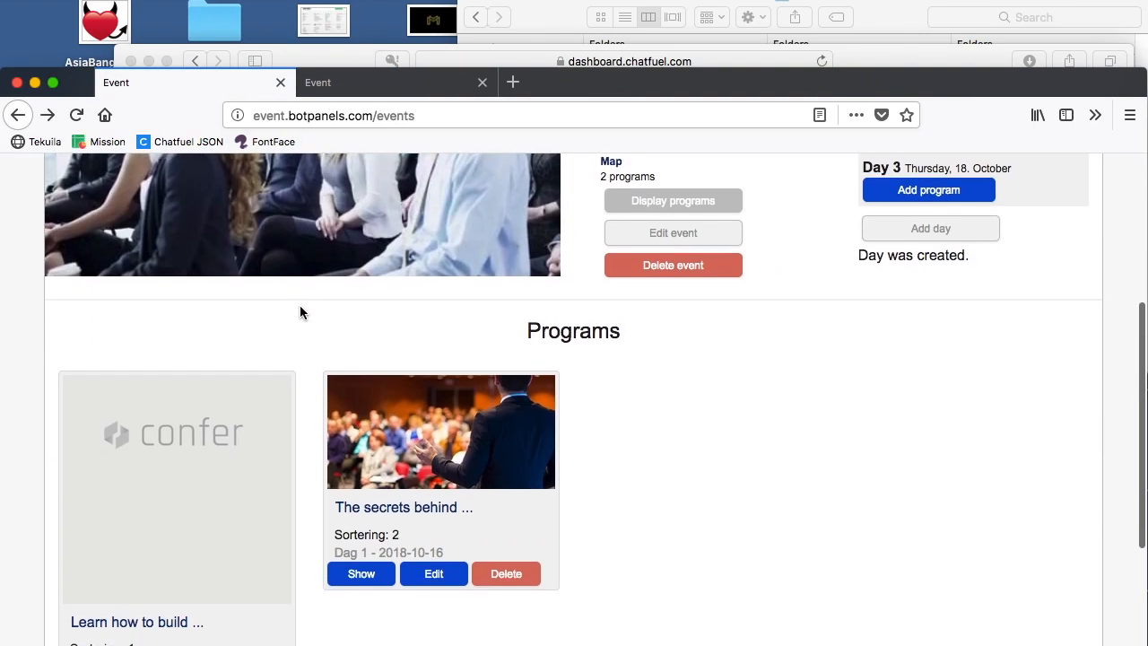
{"action": "scroll", "coordinate": [345, 456], "scroll_direction": "down", "scroll_amount": 1}
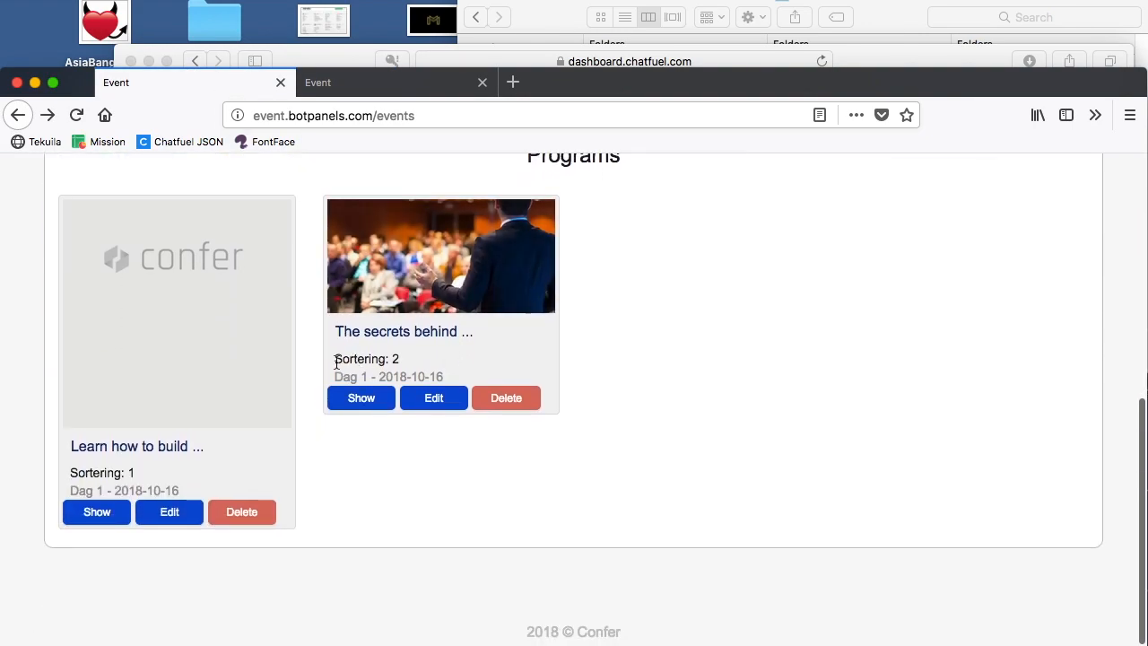
{"action": "left_click_drag", "start_coordinate": [337, 361], "coordinate": [416, 359]}
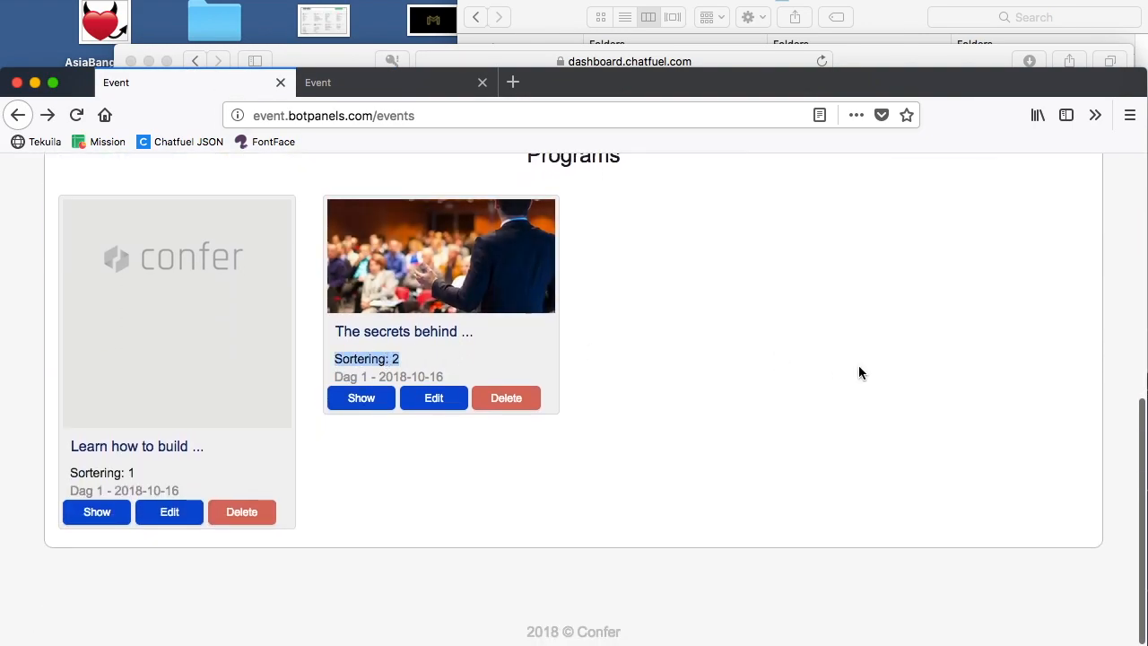
{"action": "left_click", "coordinate": [887, 49]}
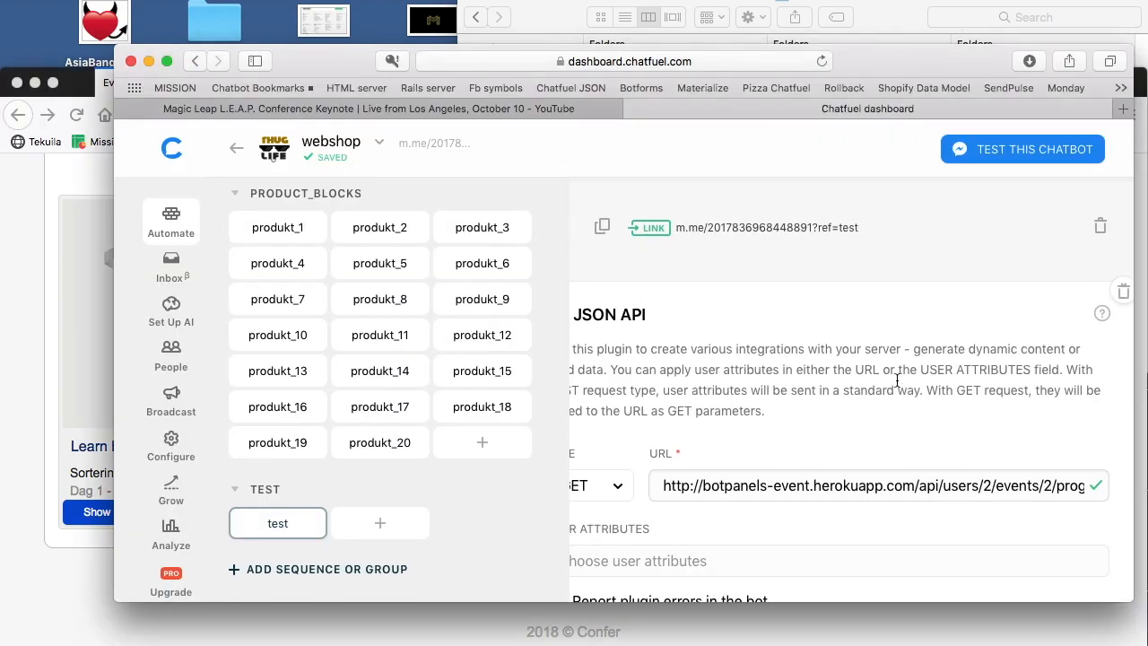
{"action": "left_click", "coordinate": [795, 224]}
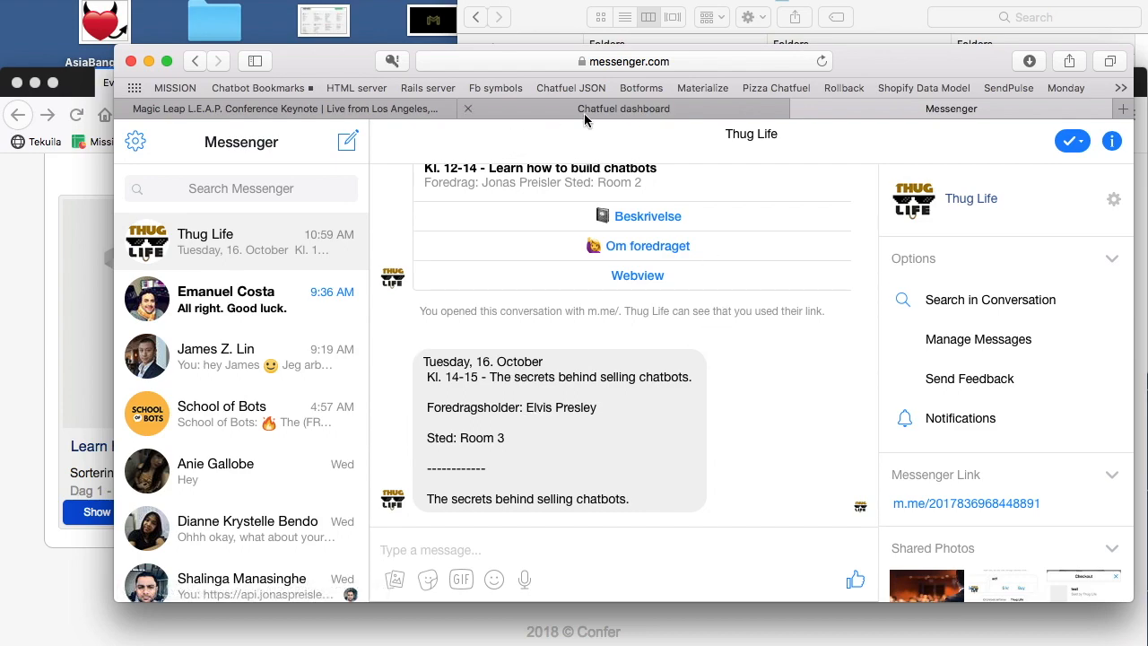
Step: Look up the Speakers details address in the Botpanels docs
{"action": "left_click", "coordinate": [17, 309]}
{"action": "scroll", "coordinate": [129, 361], "scroll_direction": "up", "scroll_amount": 3}
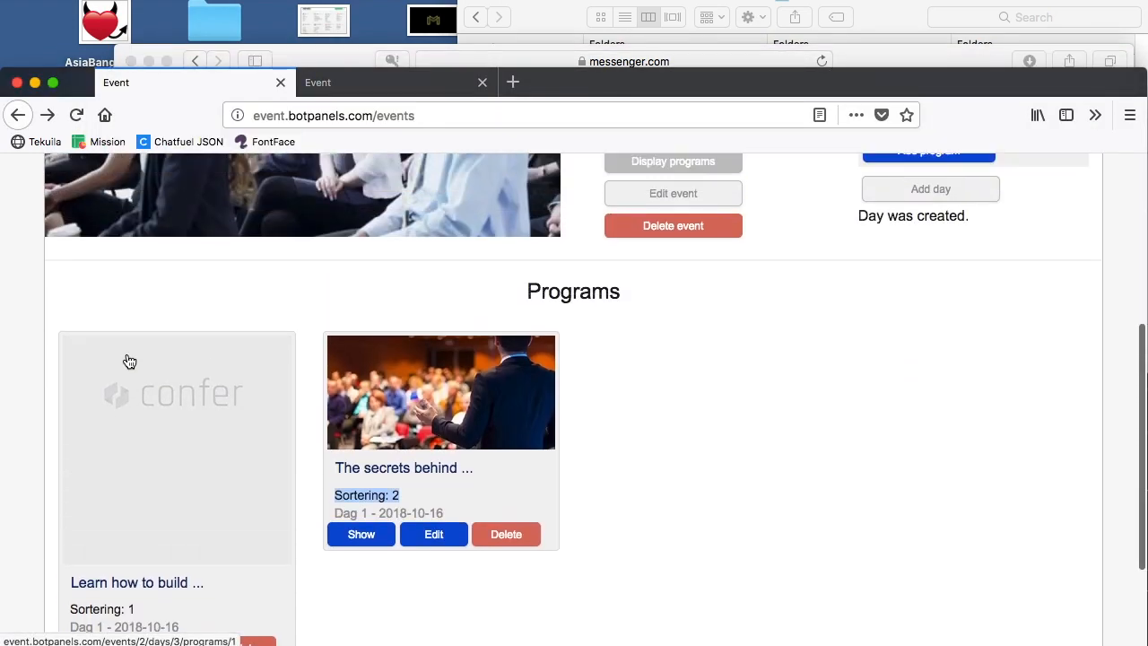
{"action": "left_click", "coordinate": [410, 82]}
{"action": "scroll", "coordinate": [315, 457], "scroll_direction": "down", "scroll_amount": 5}
{"action": "scroll", "coordinate": [315, 463], "scroll_direction": "down", "scroll_amount": 5}
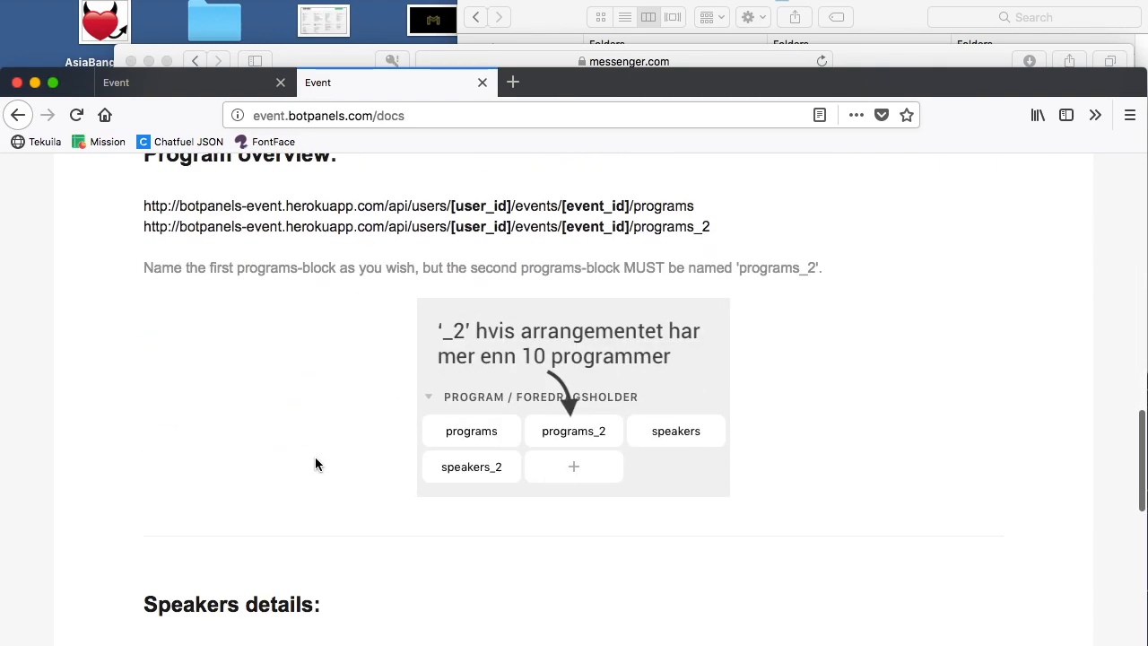
{"action": "scroll", "coordinate": [316, 459], "scroll_direction": "up", "scroll_amount": 4}
{"action": "scroll", "coordinate": [316, 462], "scroll_direction": "down", "scroll_amount": 5}
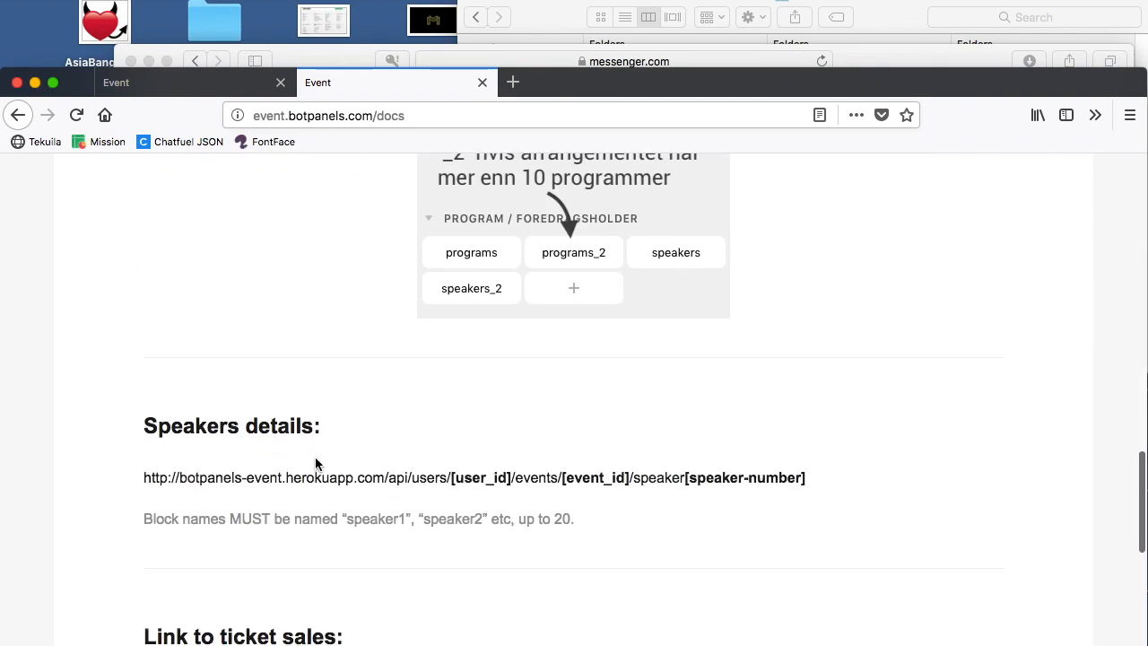
{"action": "triple_click", "coordinate": [332, 477]}
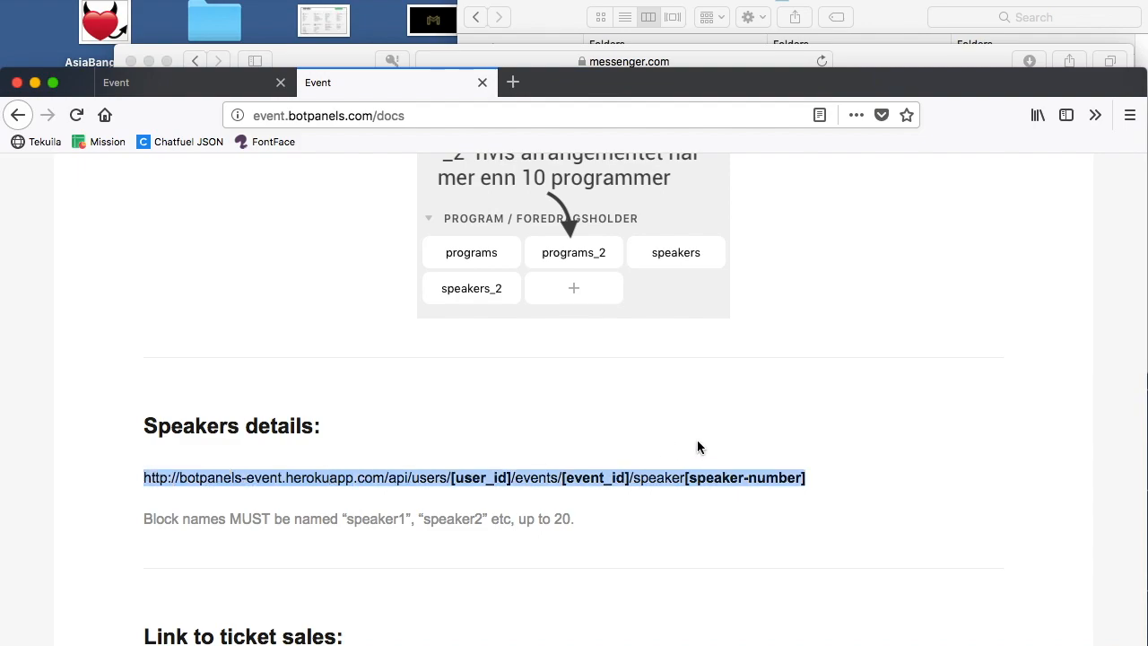
{"action": "left_click", "coordinate": [639, 475]}
Step: Back in the Chatfuel dashboard, replace the program part at the end of the JSON API URL with speaker2
{"action": "left_click", "coordinate": [875, 64]}
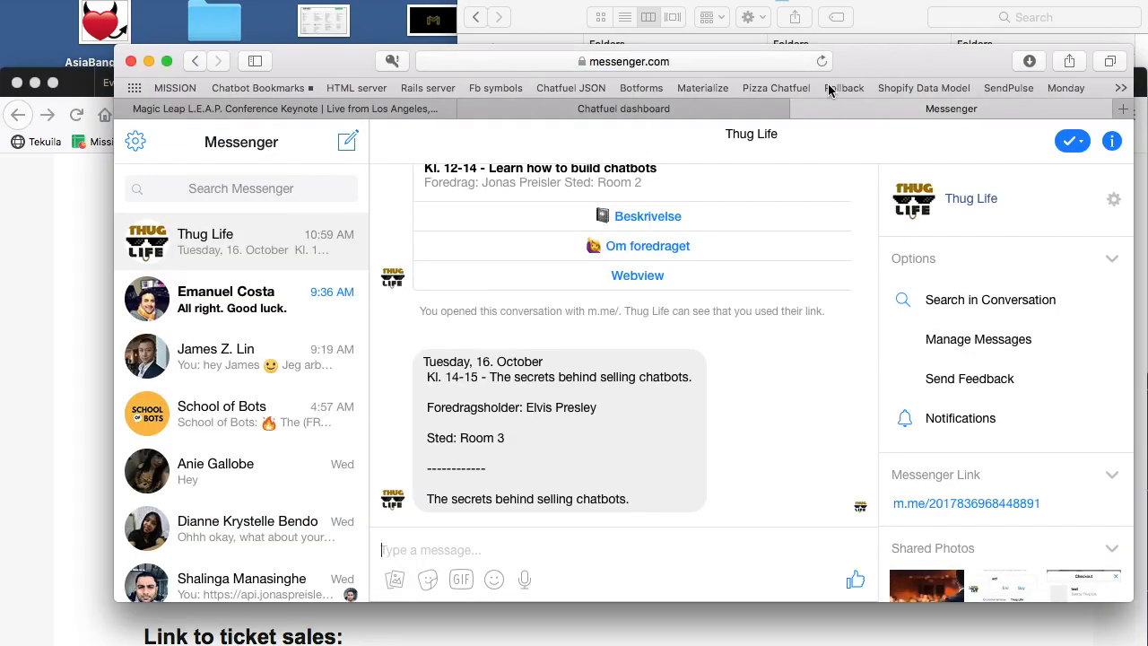
{"action": "left_click", "coordinate": [700, 107]}
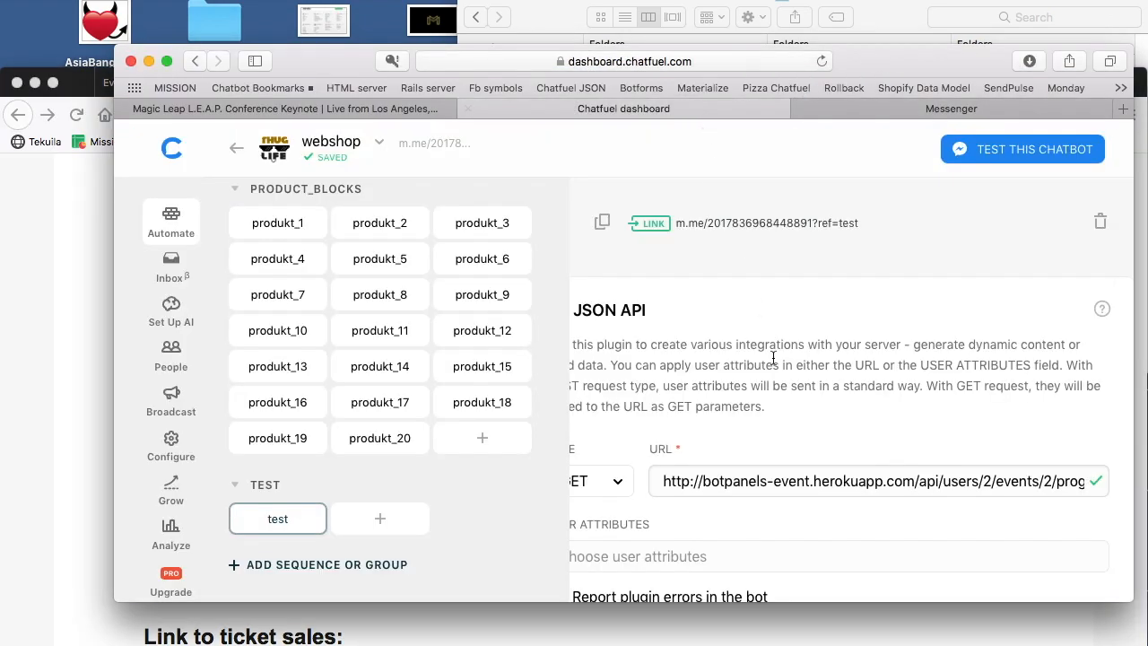
{"action": "double_click", "coordinate": [1063, 484]}
{"action": "type", "text": "s"}
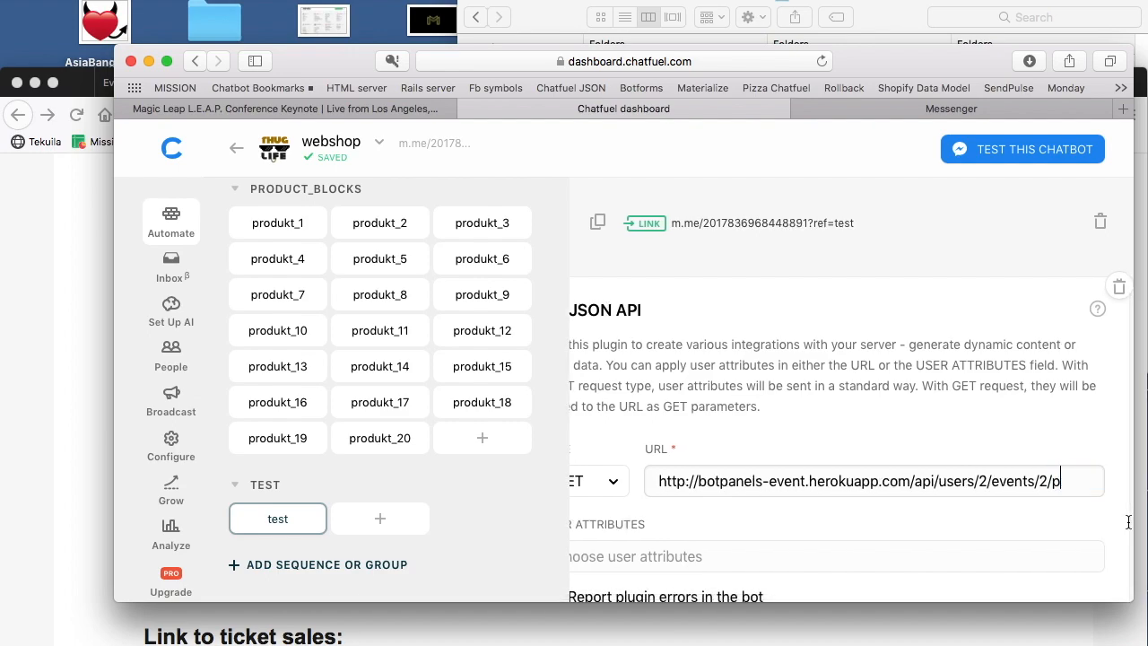
{"action": "type", "text": "peaker2"}
{"action": "left_click", "coordinate": [1001, 388]}
Step: Open the test block's link in Messenger to test the speaker2 request
{"action": "scroll", "coordinate": [1001, 388], "scroll_direction": "down", "scroll_amount": 5}
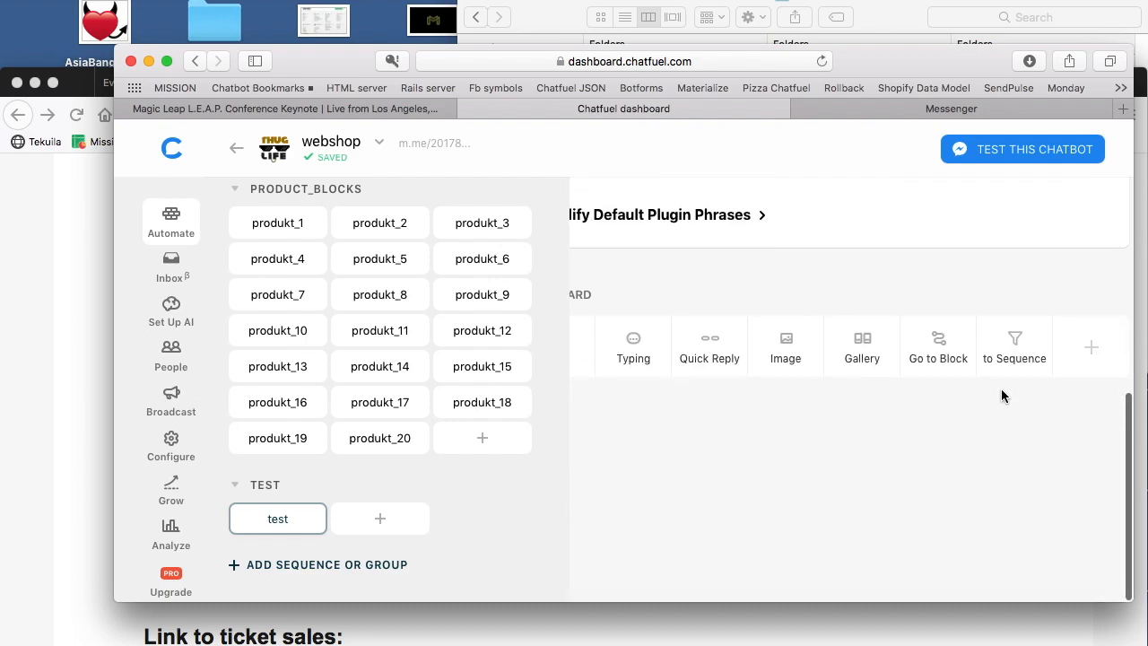
{"action": "scroll", "coordinate": [1003, 396], "scroll_direction": "up", "scroll_amount": 5}
{"action": "left_click", "coordinate": [813, 228]}
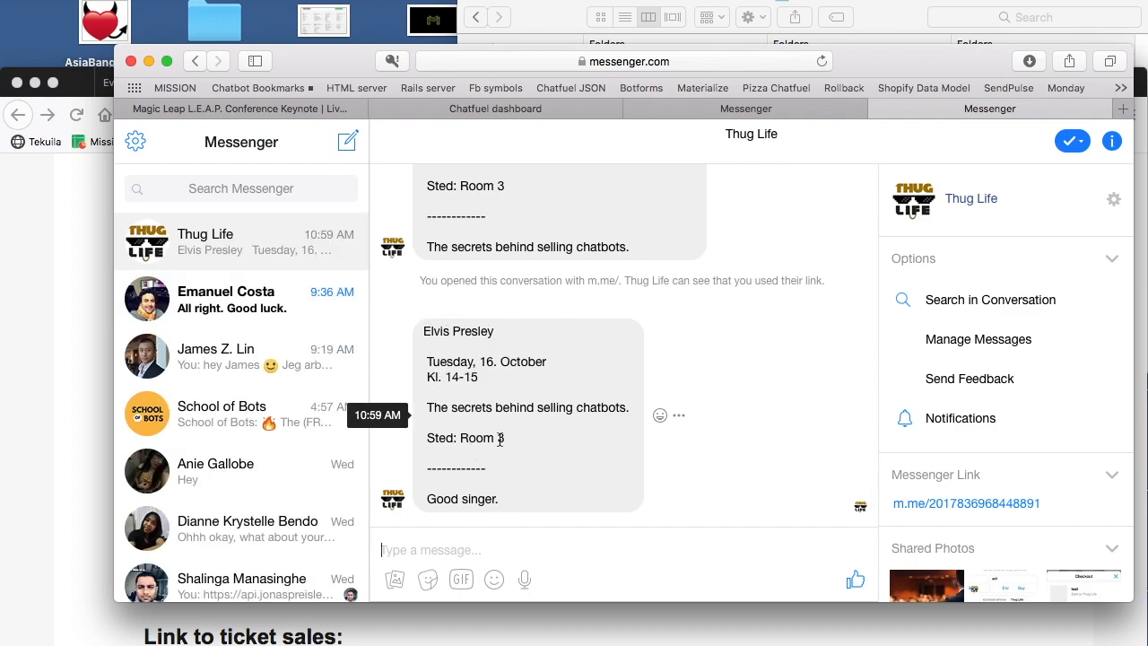
Step: Find the "Map of the event" address in the Botpanels docs
{"action": "left_click", "coordinate": [49, 307]}
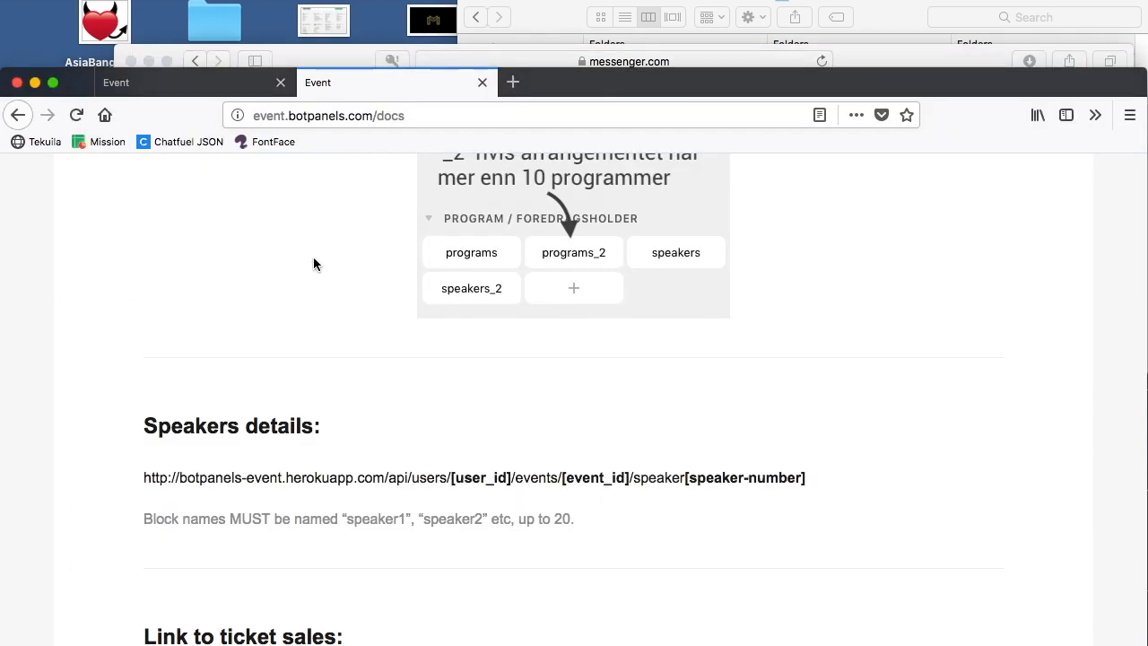
{"action": "scroll", "coordinate": [410, 284], "scroll_direction": "down", "scroll_amount": 5}
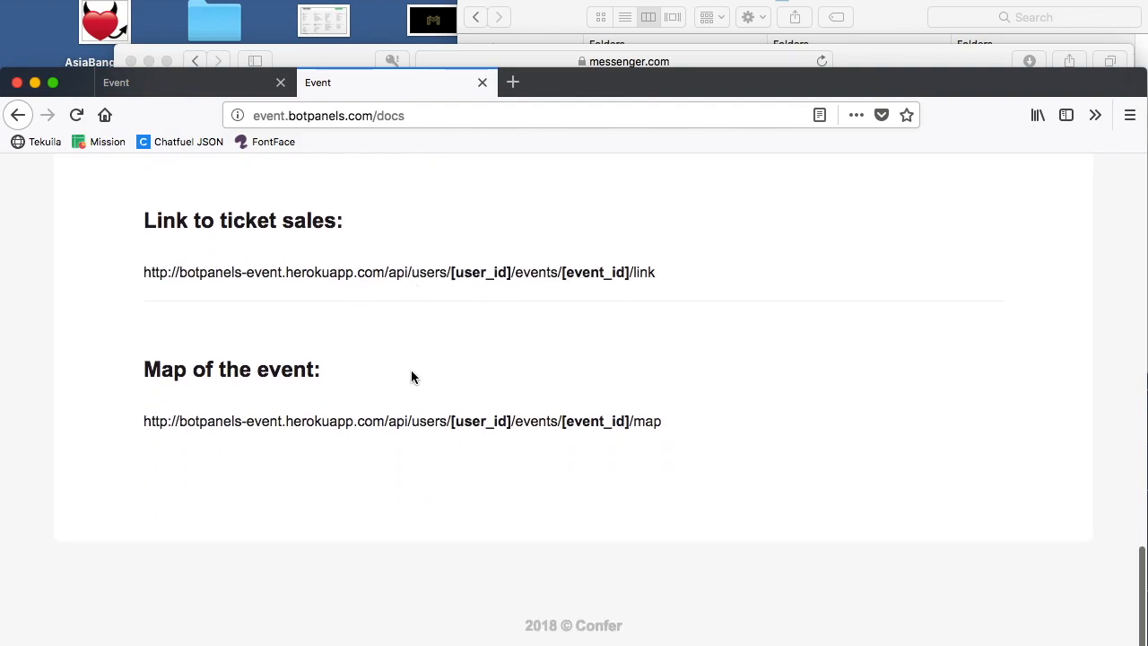
{"action": "triple_click", "coordinate": [375, 422]}
{"action": "left_click", "coordinate": [578, 368]}
{"action": "left_click", "coordinate": [942, 58]}
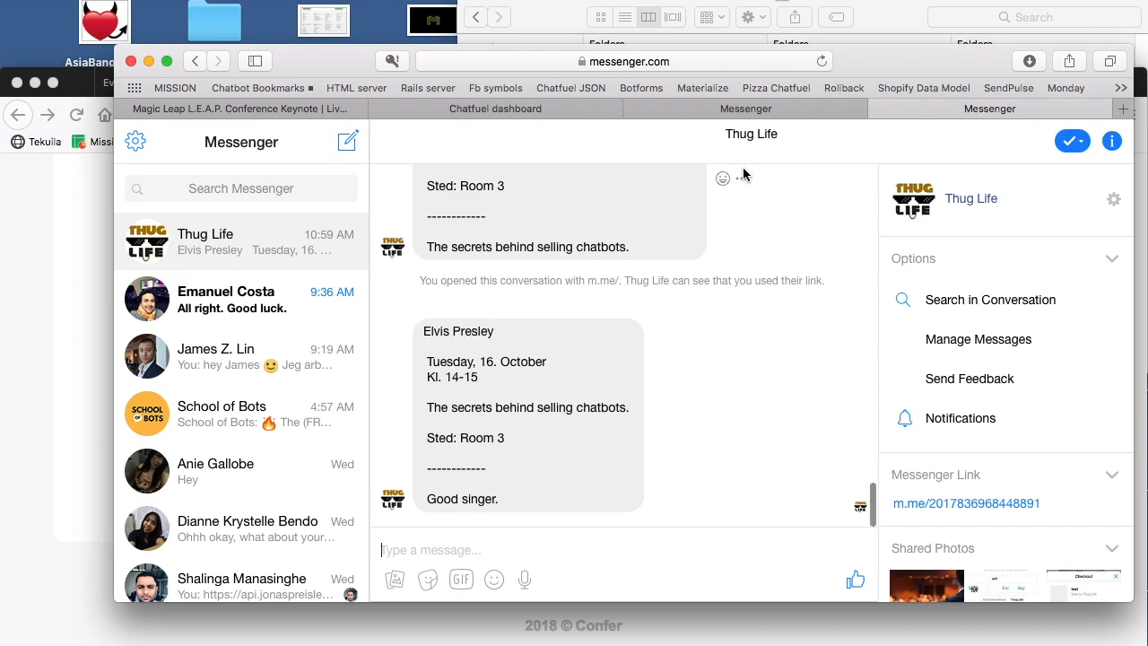
{"action": "left_click", "coordinate": [640, 109]}
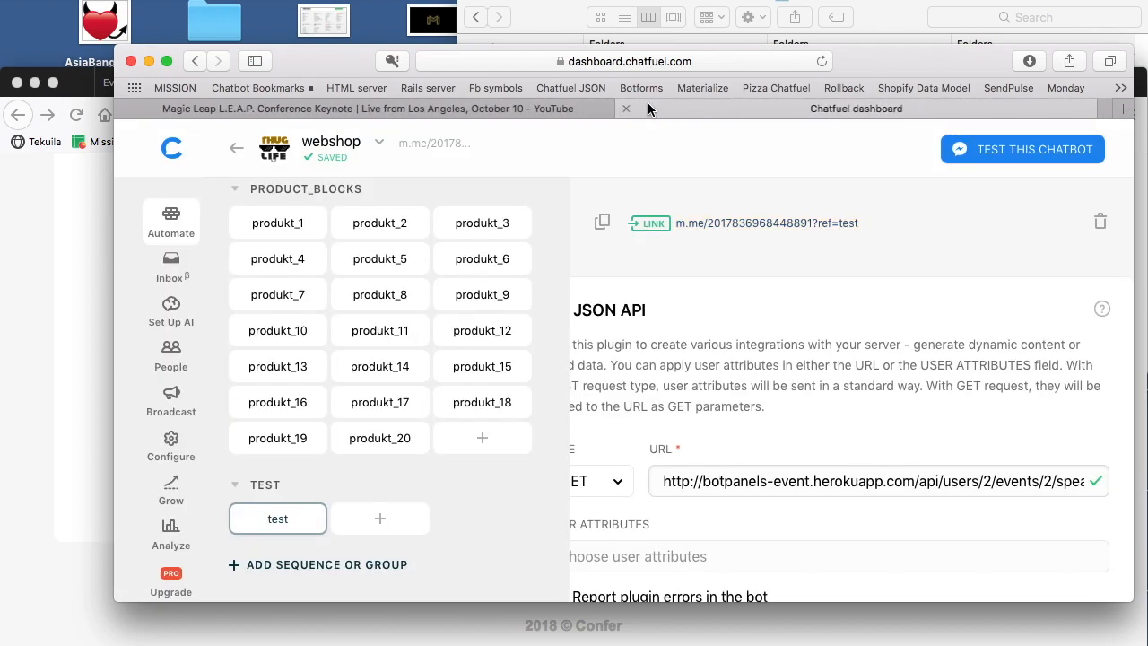
{"action": "double_click", "coordinate": [1061, 482]}
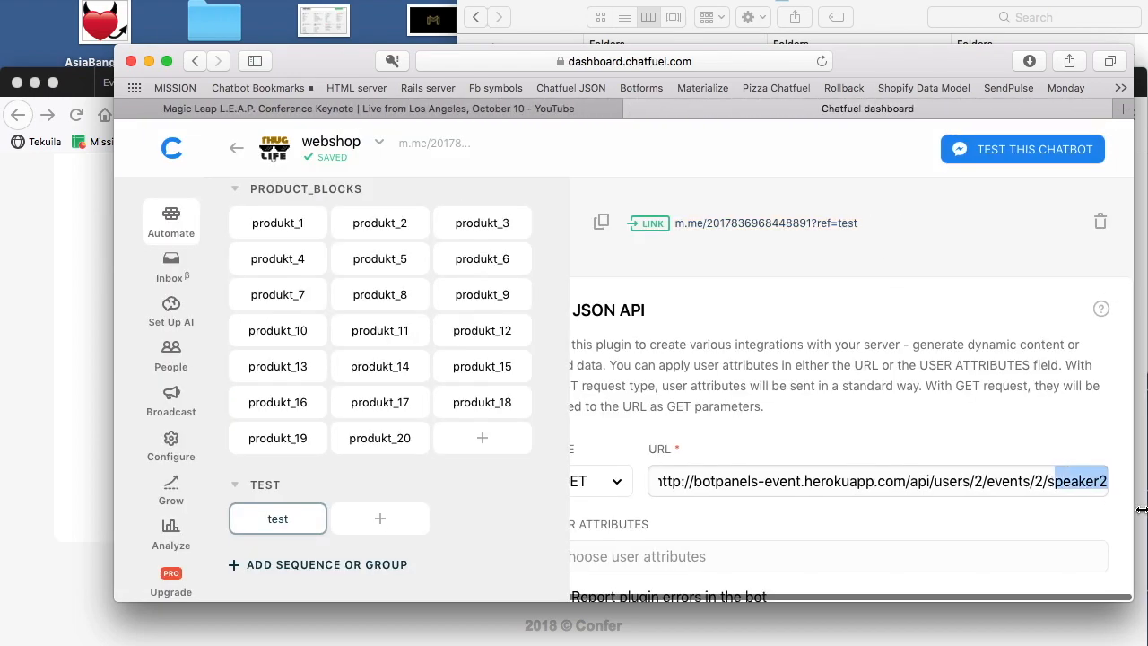
{"action": "key", "text": "BackSpace"}
{"action": "type", "text": "map"}
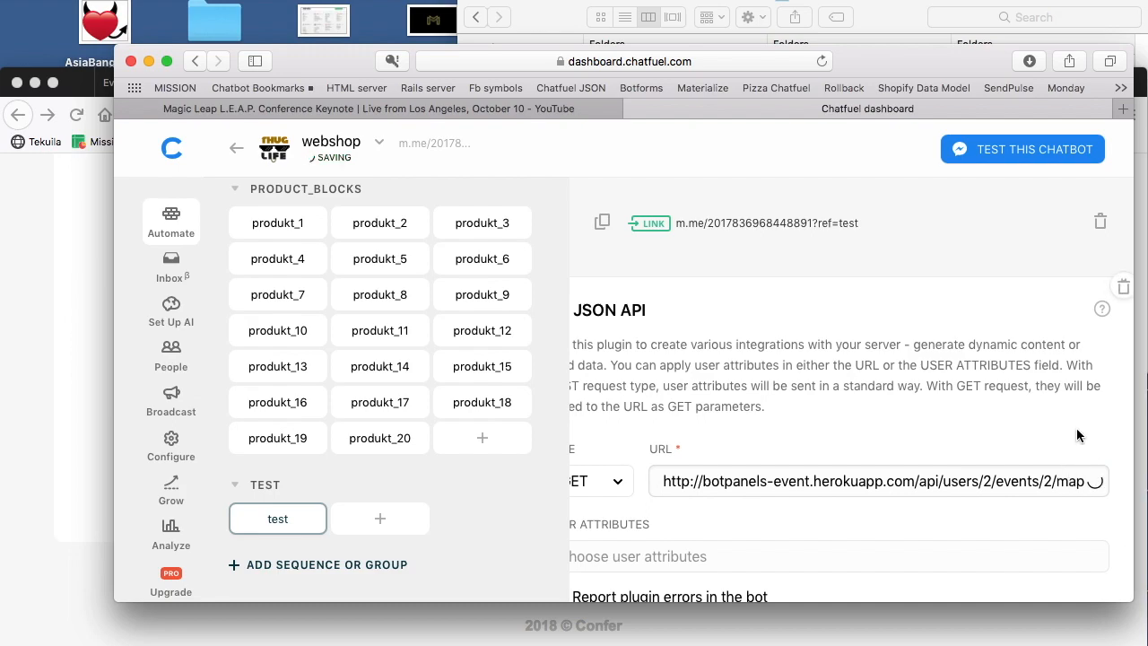
Step: Test the map request through the test block's Messenger link and go back to the Botpanels events page
{"action": "left_click", "coordinate": [741, 223]}
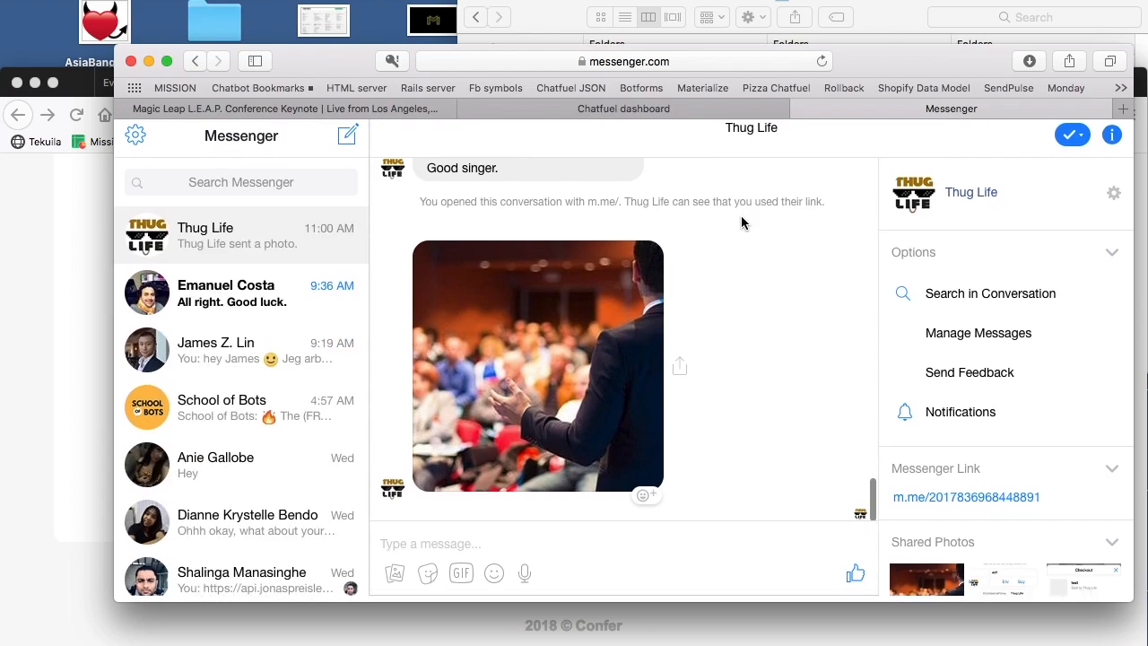
{"action": "left_click", "coordinate": [45, 283]}
{"action": "scroll", "coordinate": [352, 280], "scroll_direction": "up", "scroll_amount": 10}
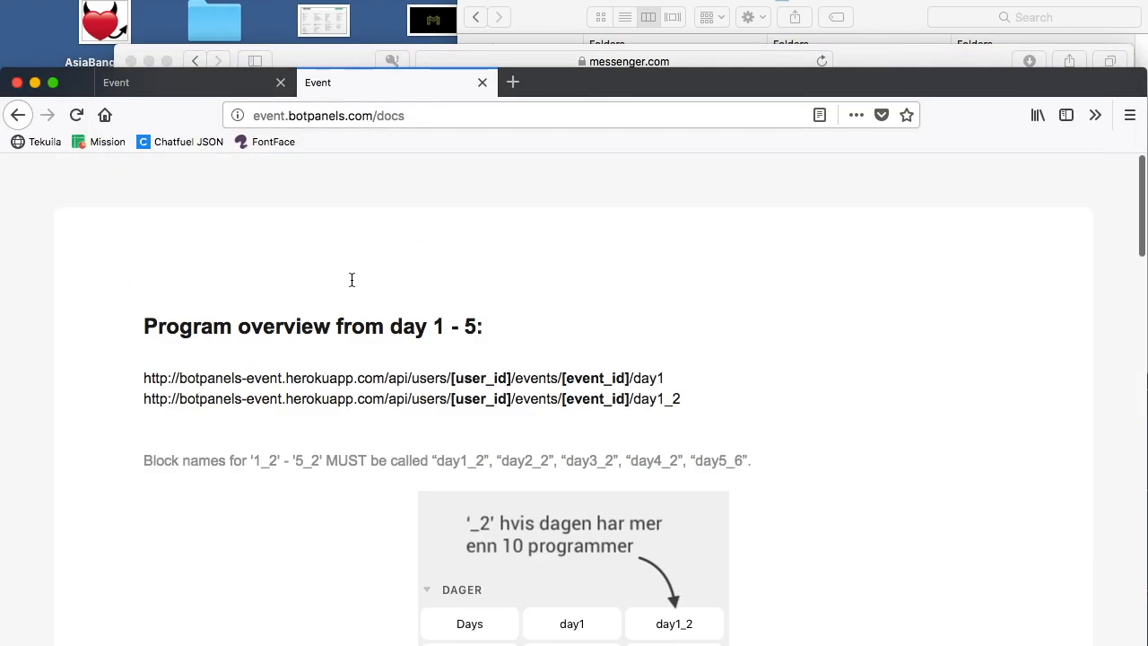
{"action": "left_click", "coordinate": [217, 91]}
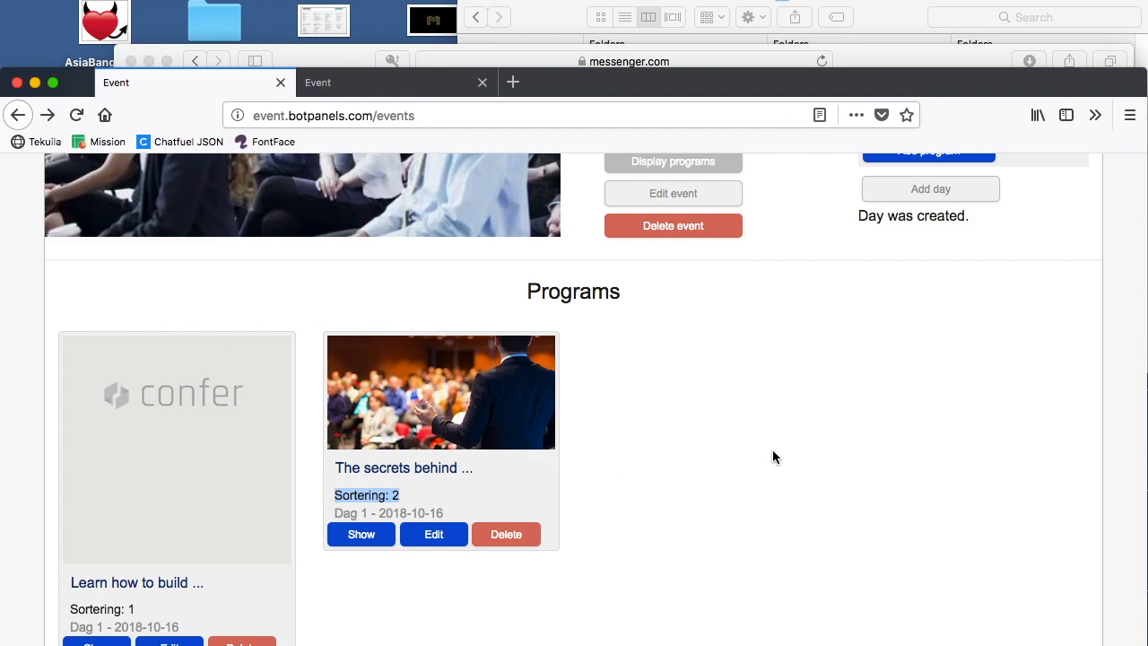